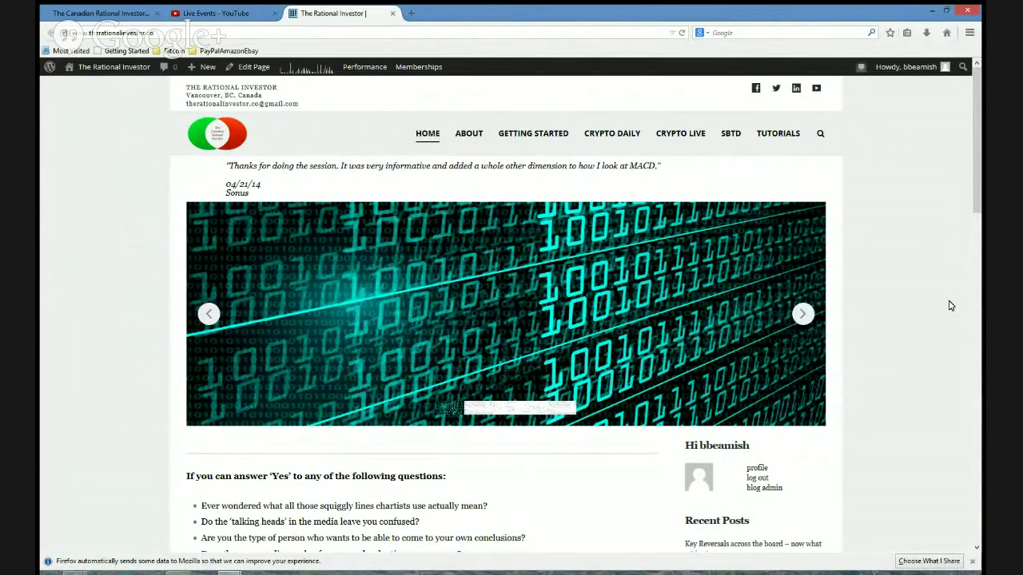
Step: Advance the home page slideshow and open the site's Crypto Daily page
left_click(804, 314)
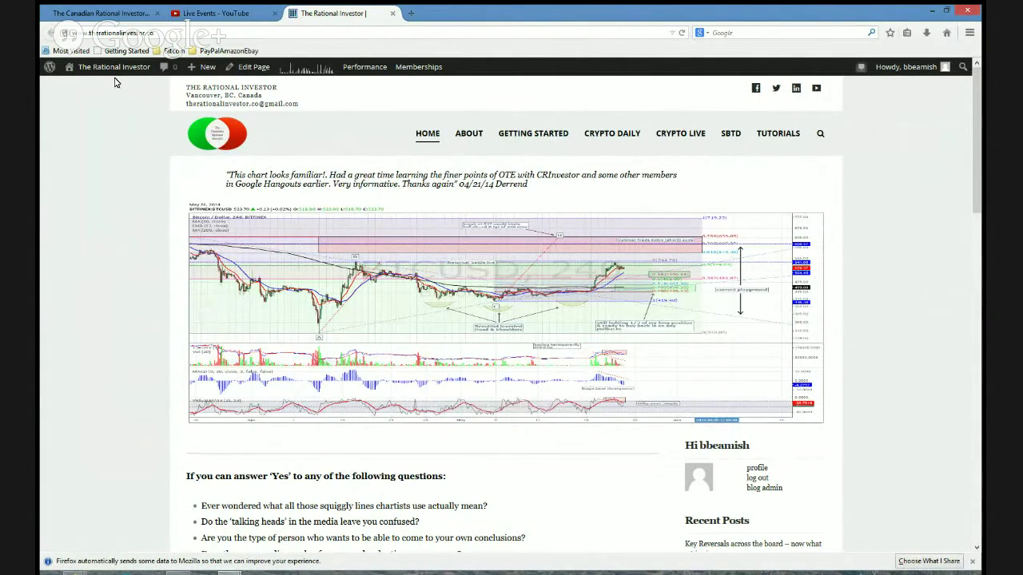
left_click(104, 33)
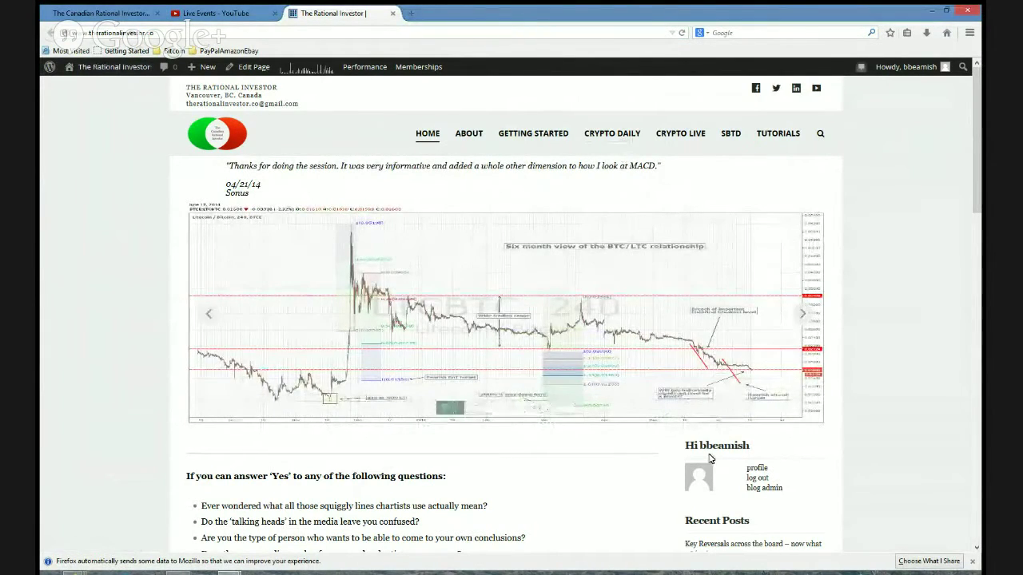
left_click(623, 137)
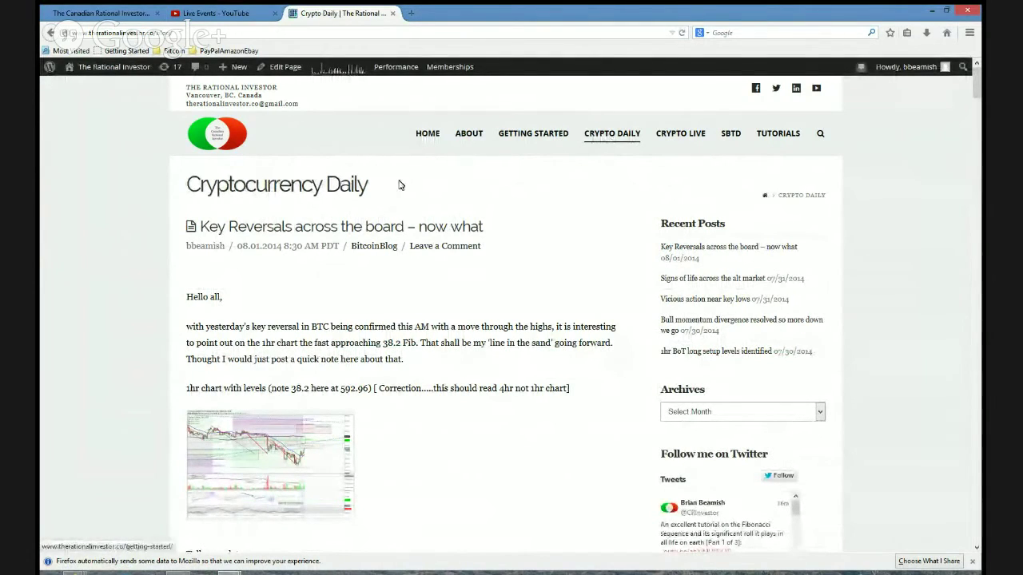
Step: Open the Crypto Live page and look through its live Bitcoin charts, trading room introduction and embedded video reviews
left_click(688, 138)
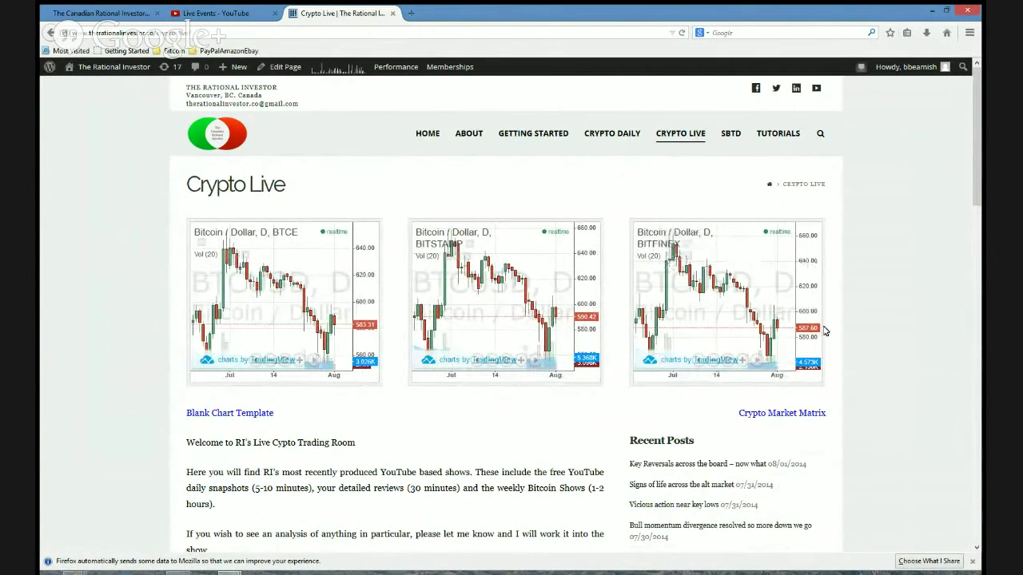
scroll(427, 459, "down", 3)
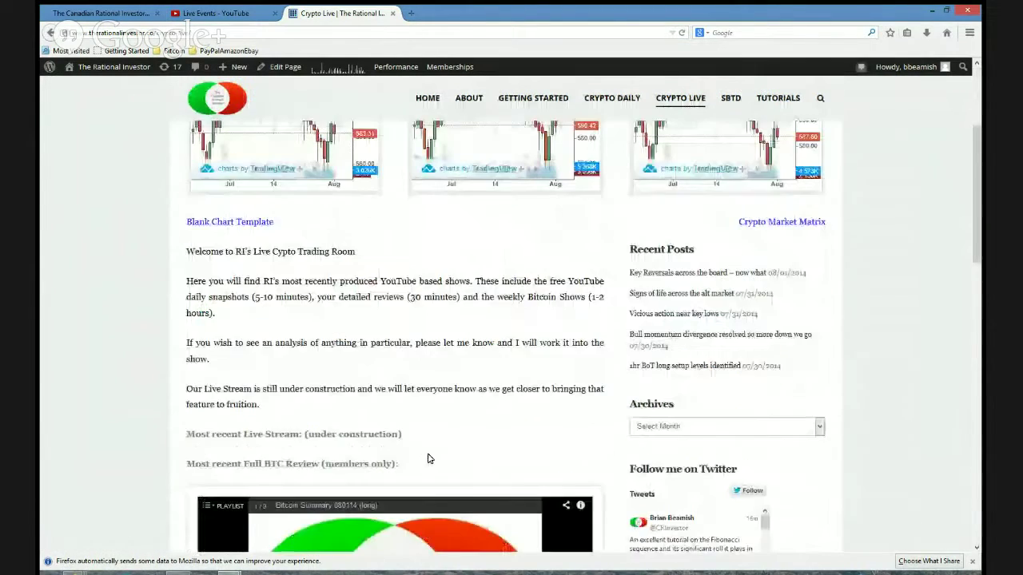
scroll(432, 444, "up", 2)
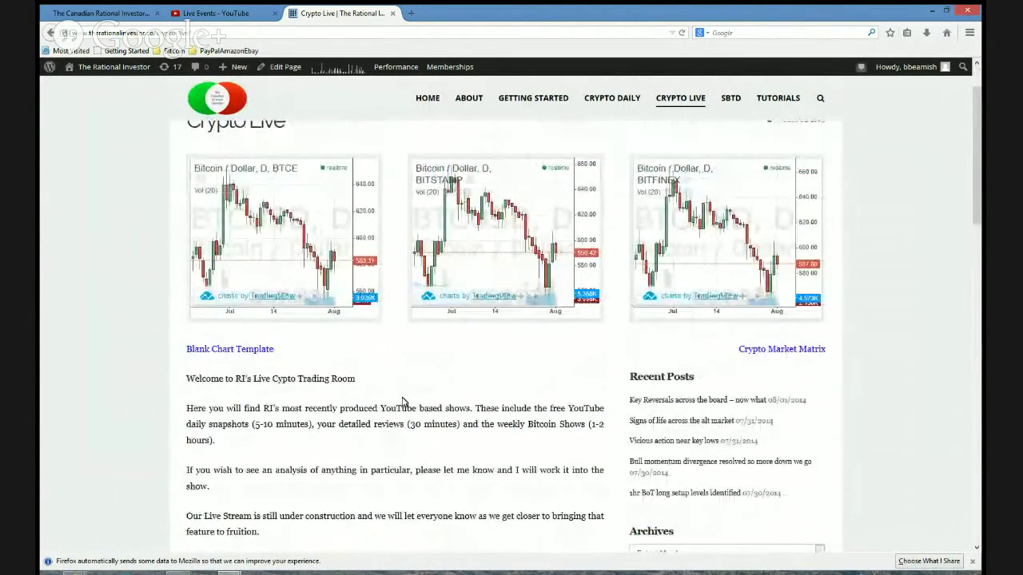
scroll(403, 402, "down", 6)
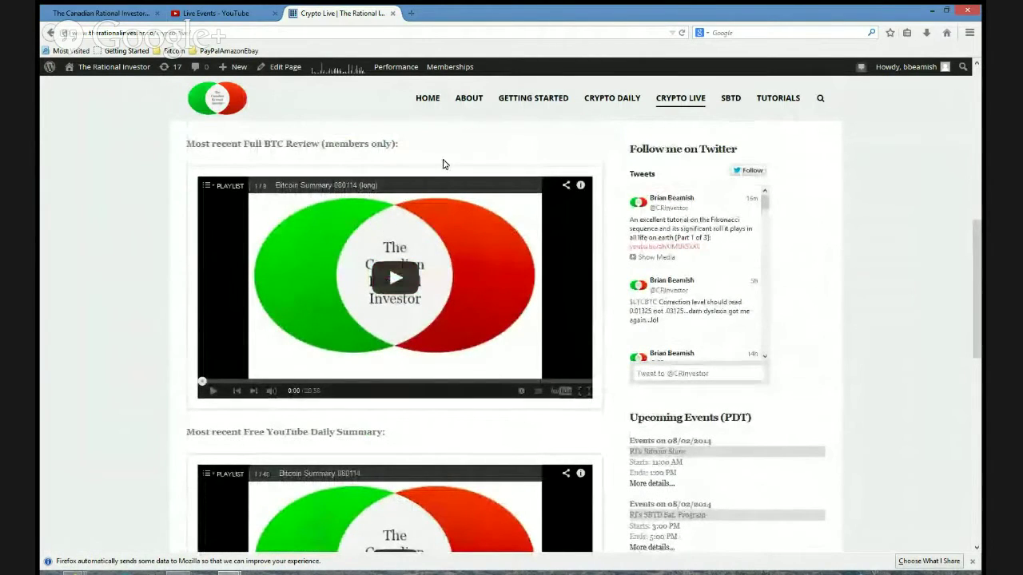
scroll(445, 164, "up", 5)
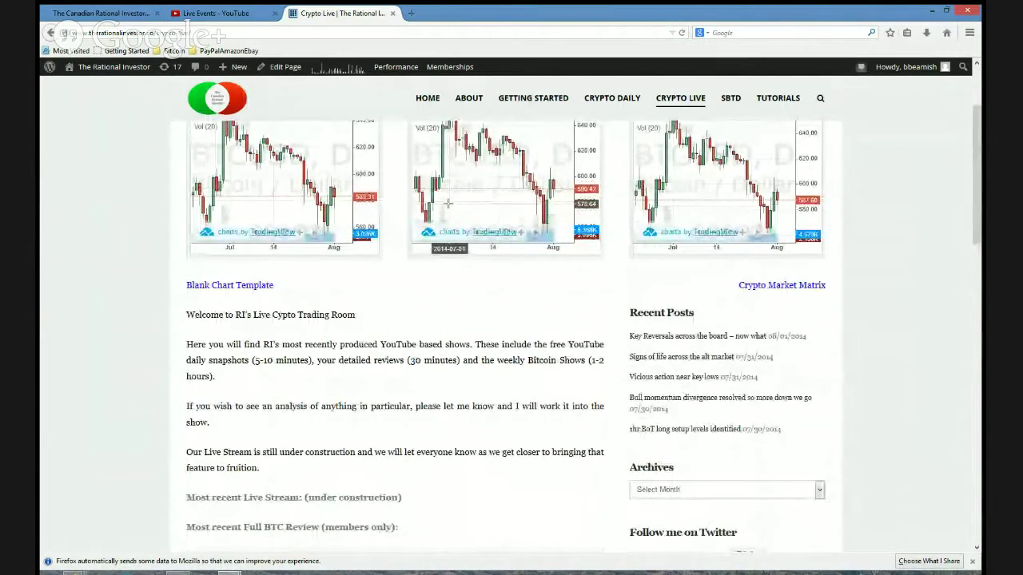
scroll(180, 312, "up", 2)
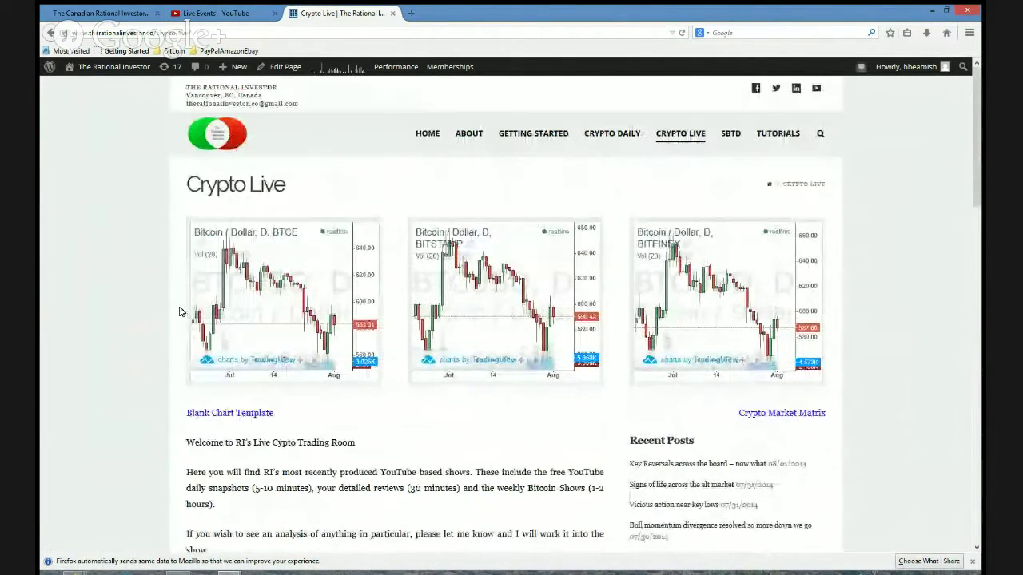
Step: Open the Crypto Market Matrix and examine the Bitcoin and Litecoin charts for each exchange and timeframe
left_click(771, 416)
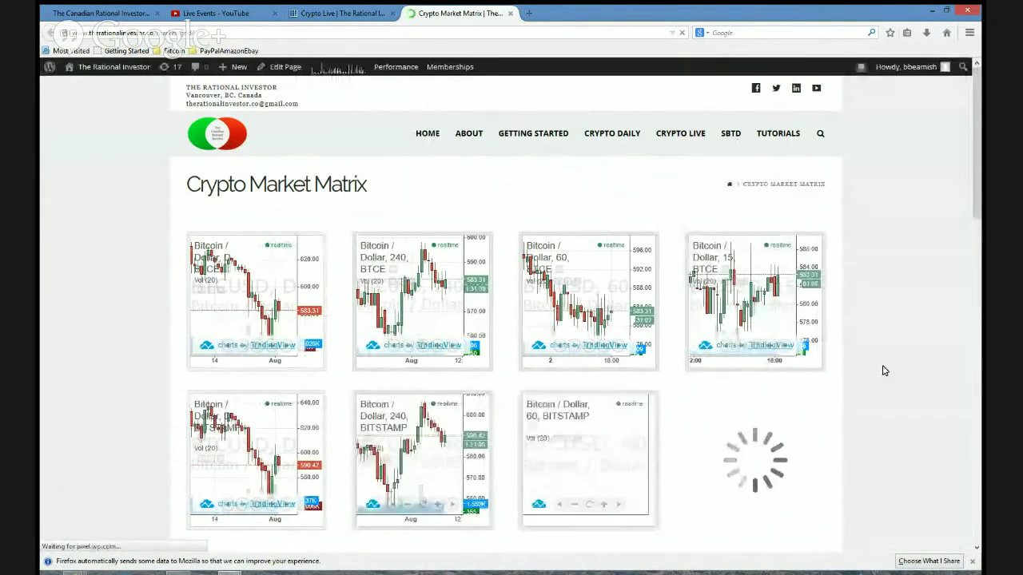
scroll(885, 371, "down", 2)
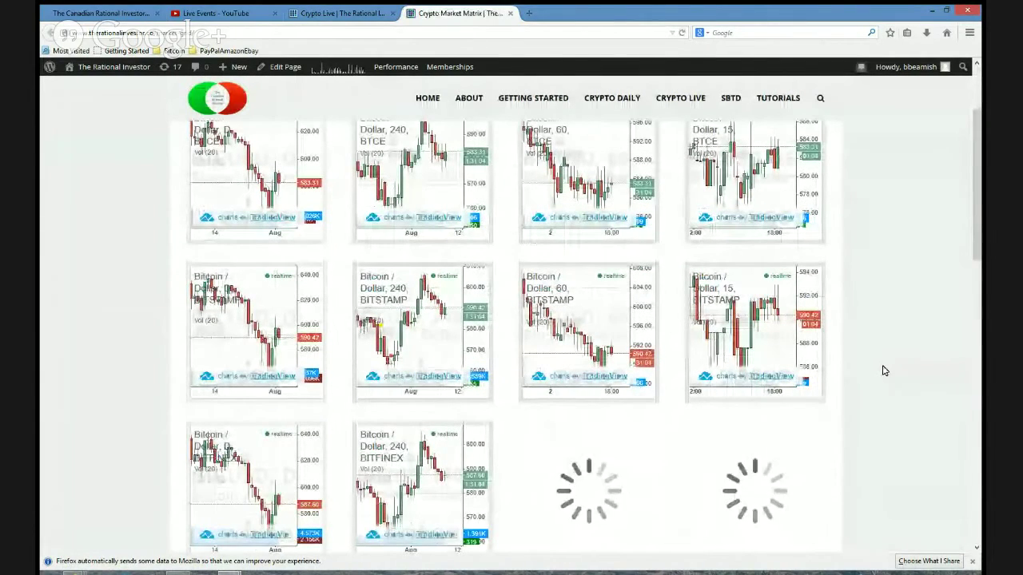
scroll(884, 370, "down", 1)
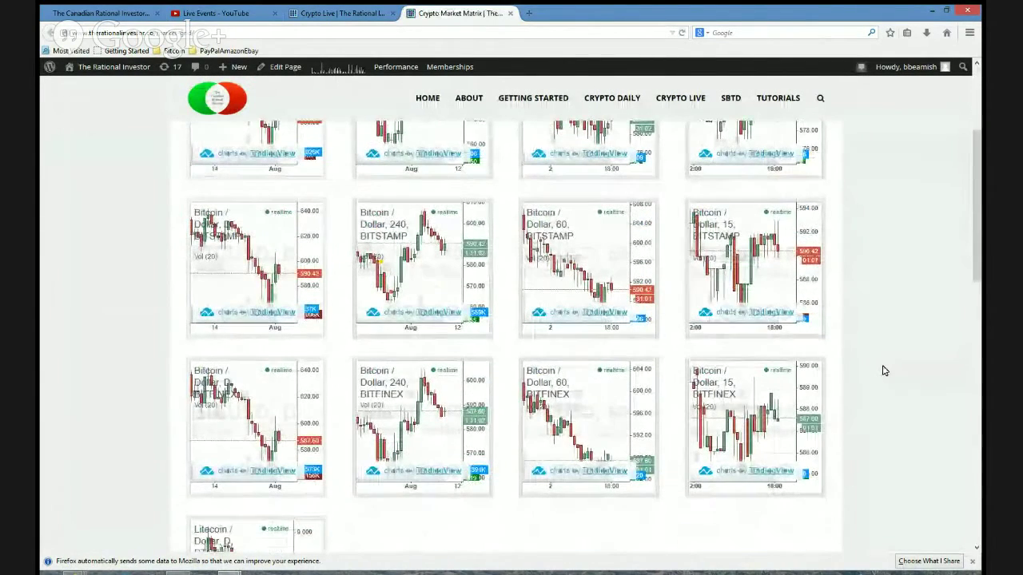
scroll(884, 371, "down", 2)
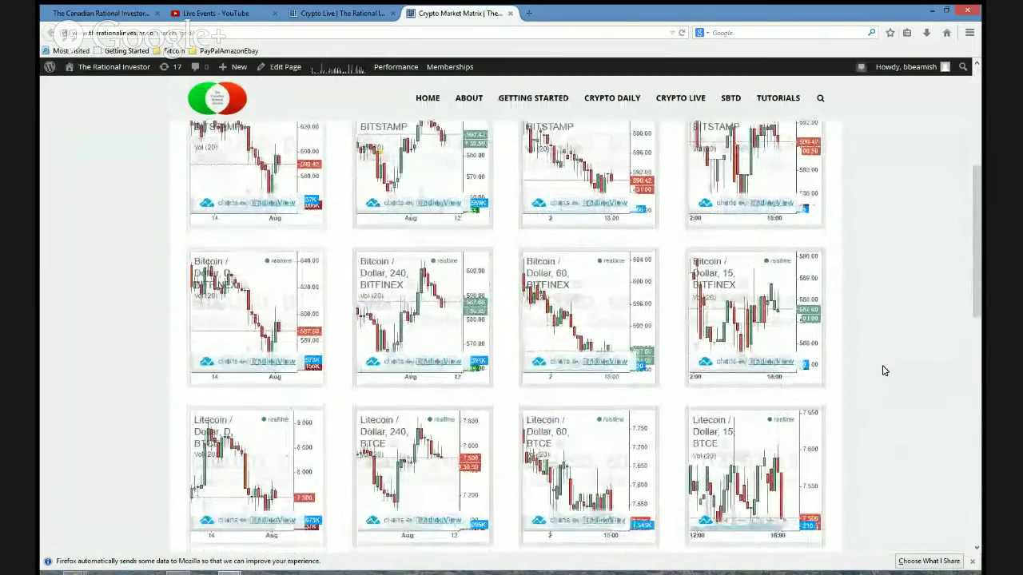
scroll(884, 370, "down", 1)
scroll(885, 371, "down", 2)
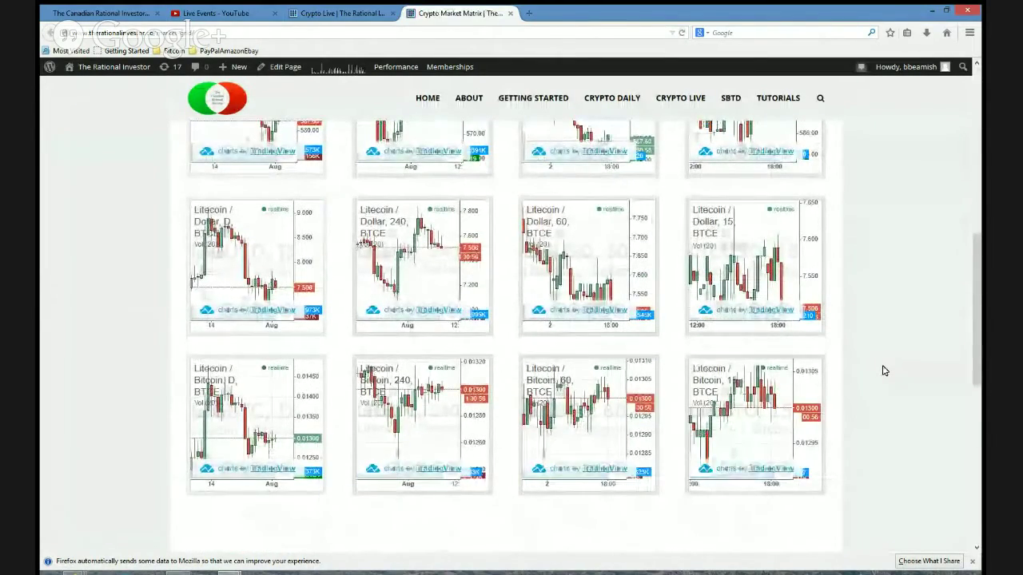
scroll(884, 371, "up", 1)
scroll(885, 370, "up", 4)
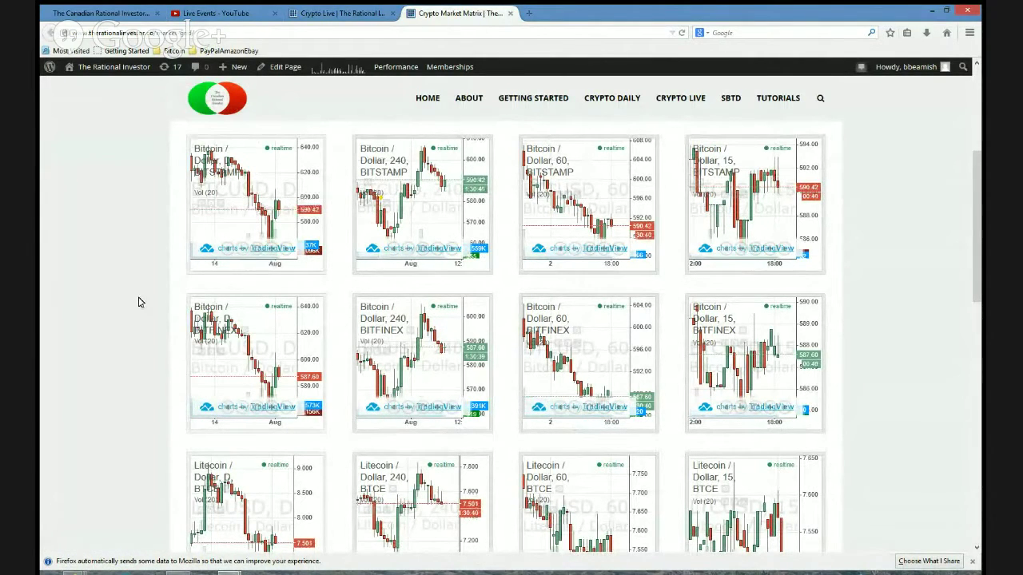
scroll(138, 302, "down", 2)
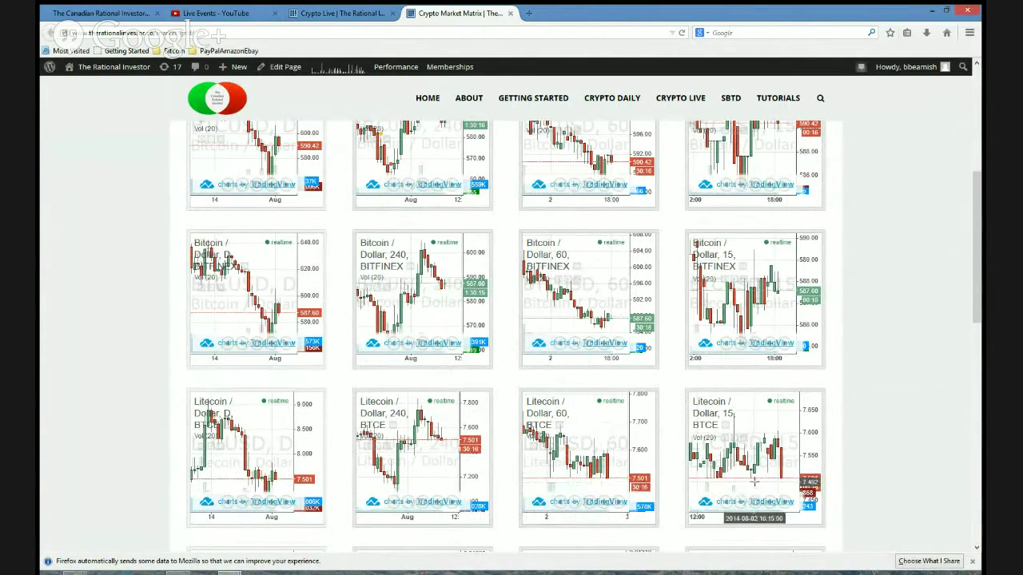
scroll(860, 365, "up", 4)
scroll(860, 365, "down", 4)
scroll(860, 365, "up", 3)
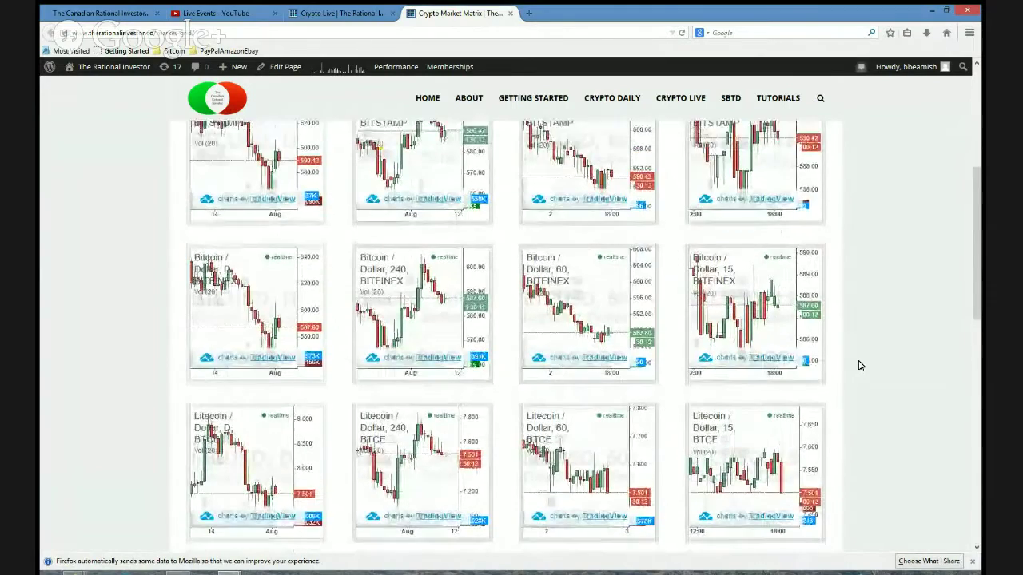
scroll(860, 365, "up", 1)
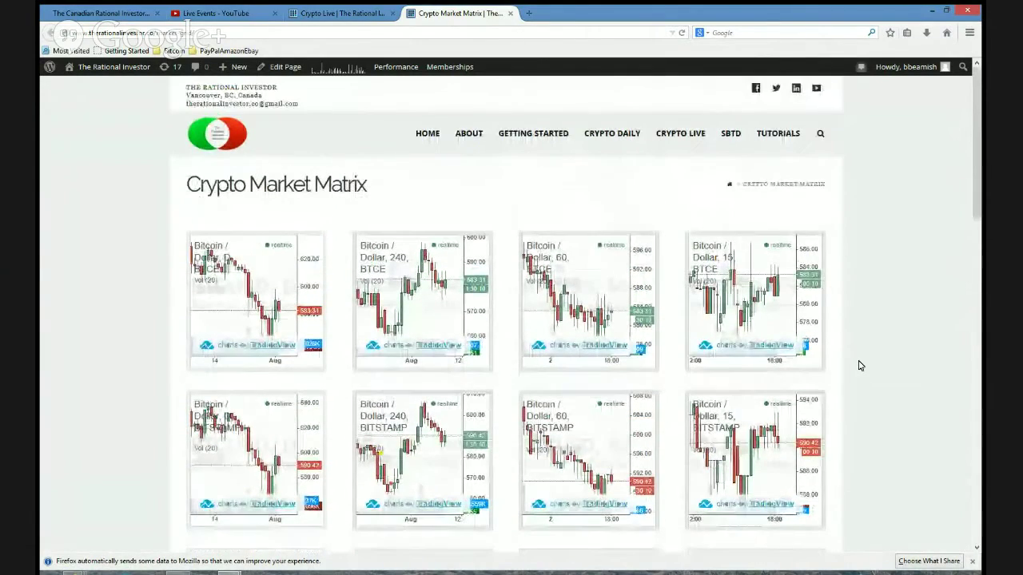
Step: Open the Blank Chart Template from the Crypto Live page and show the drawing tools on its BTCUSD chart
left_click(336, 13)
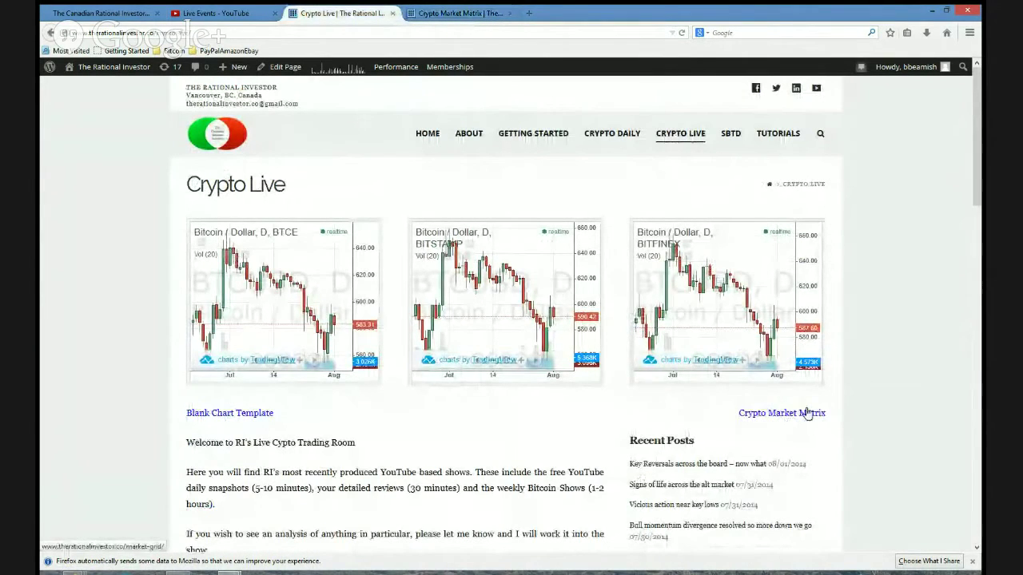
left_click(240, 412)
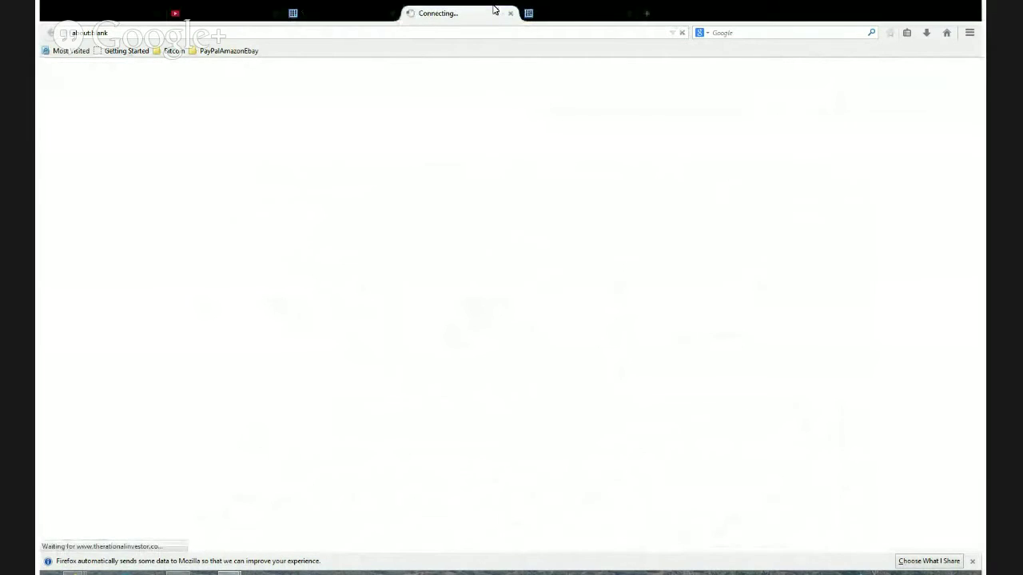
left_click(344, 13)
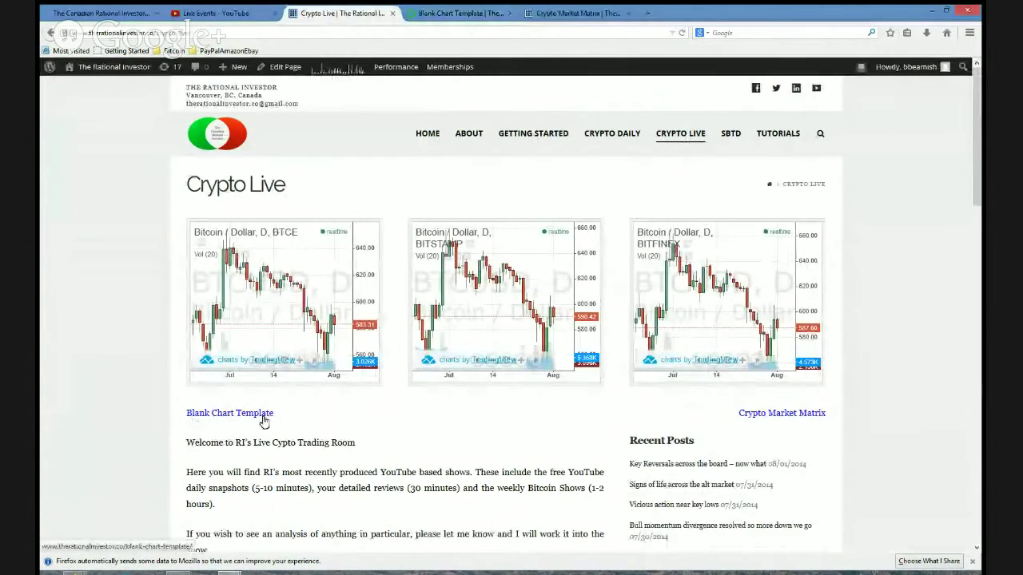
left_click(473, 13)
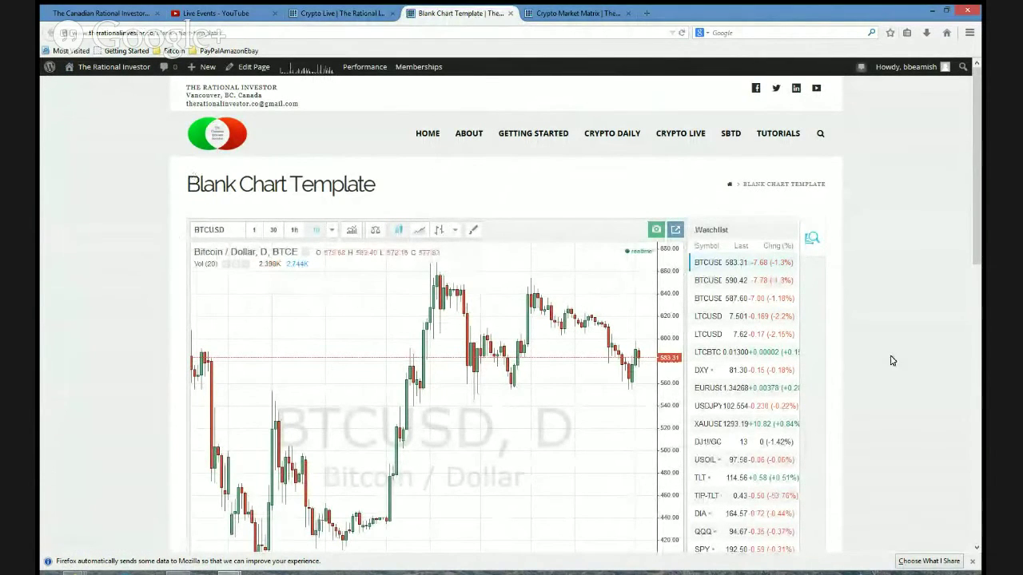
scroll(892, 361, "down", 2)
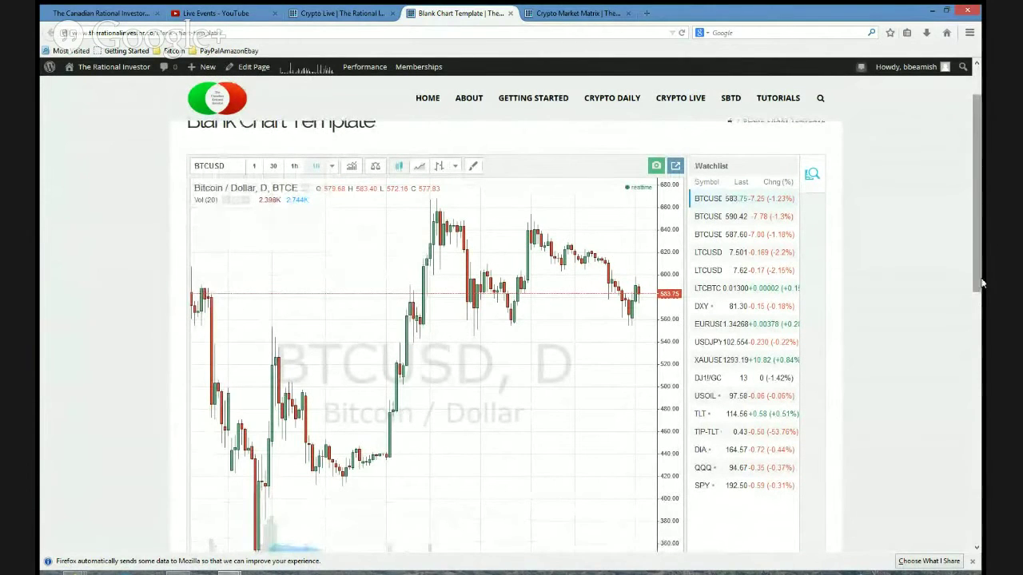
mouse_move(980, 281)
left_mouse_down()
mouse_move(983, 316)
mouse_move(979, 262)
left_mouse_up()
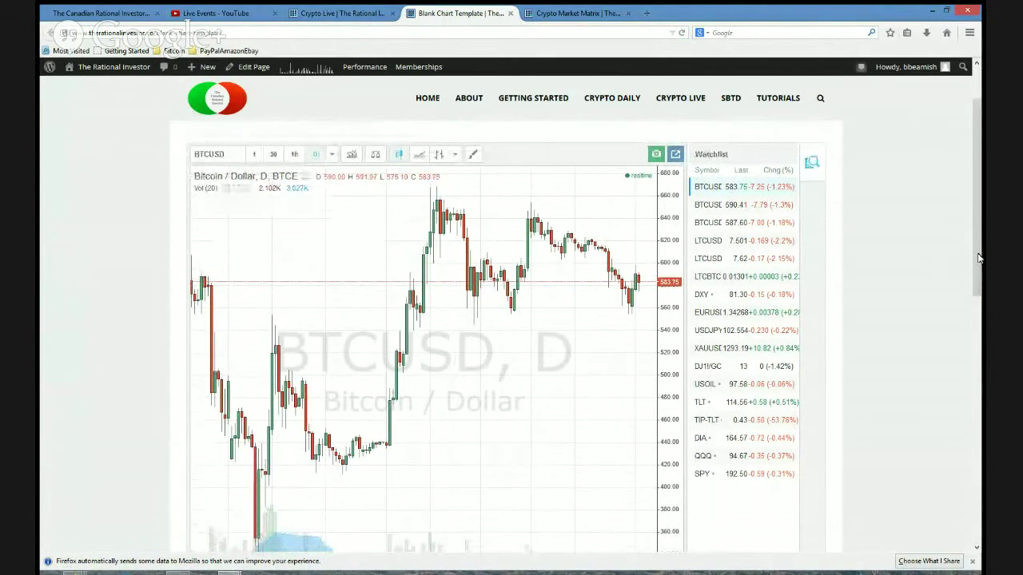
left_click(475, 157)
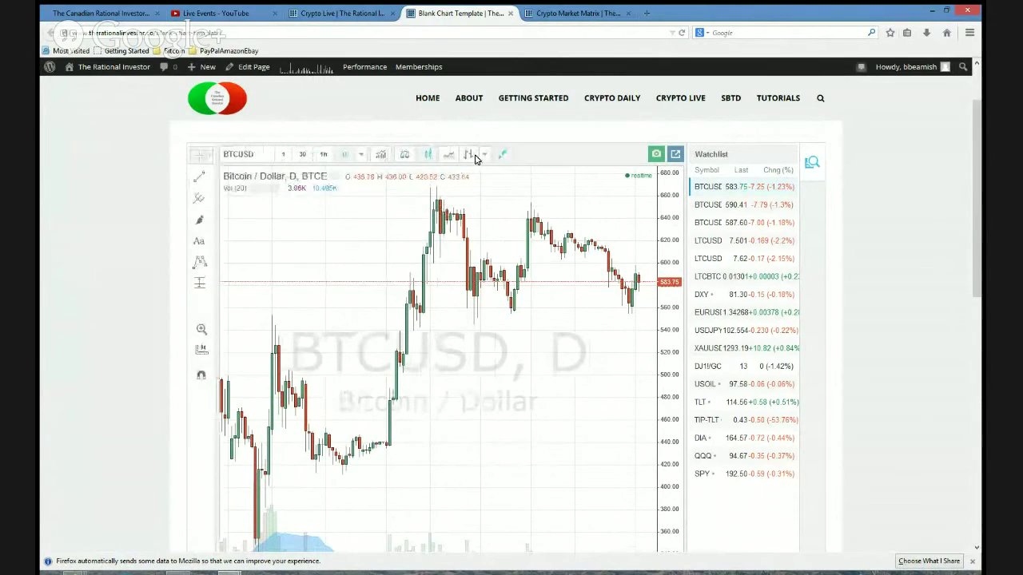
Step: Draw a Fibonacci retracement on the BTCUSD chart from the early June high at about 666.64 to the June low at about 543.00
left_click(207, 201)
left_click(240, 342)
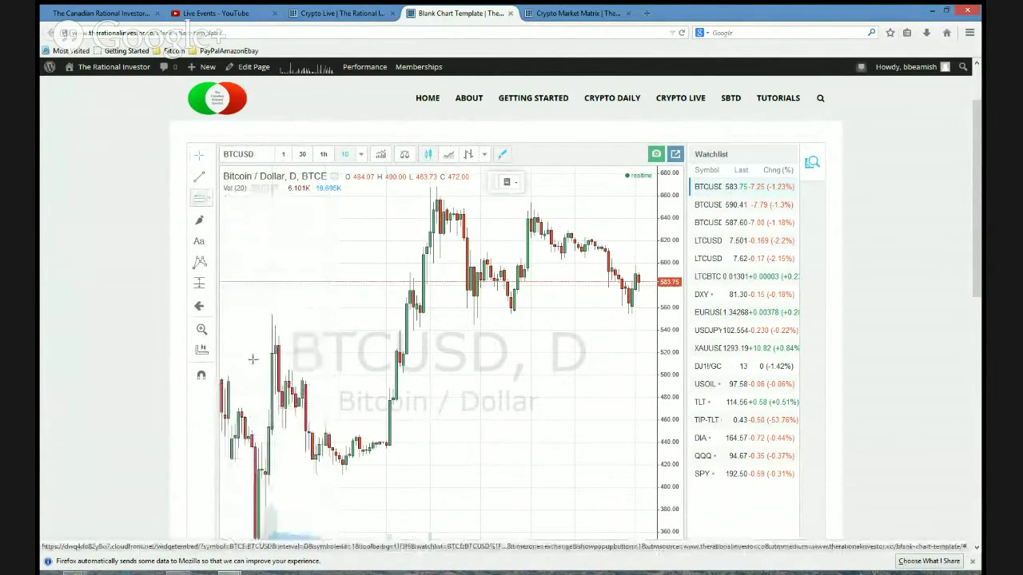
left_click(429, 189)
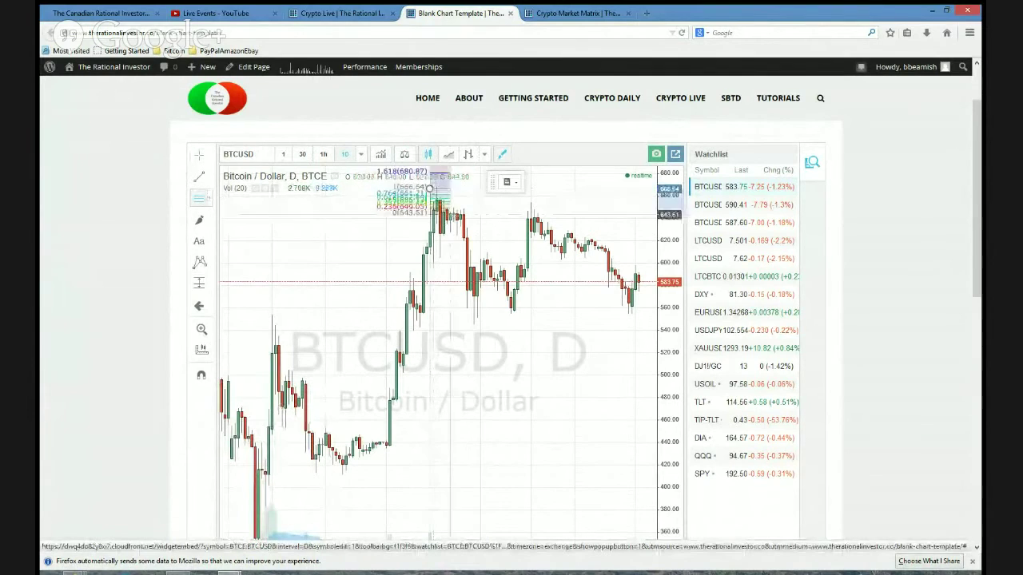
left_click(471, 328)
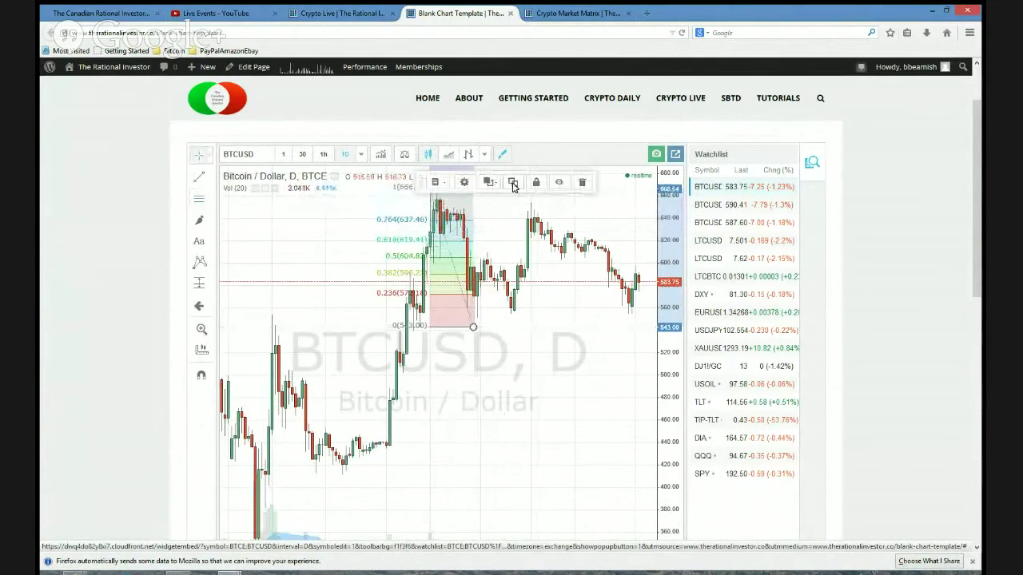
Step: Review the Fibonacci retracement's style settings without changing them, and delete the retracement from the chart
left_click(466, 182)
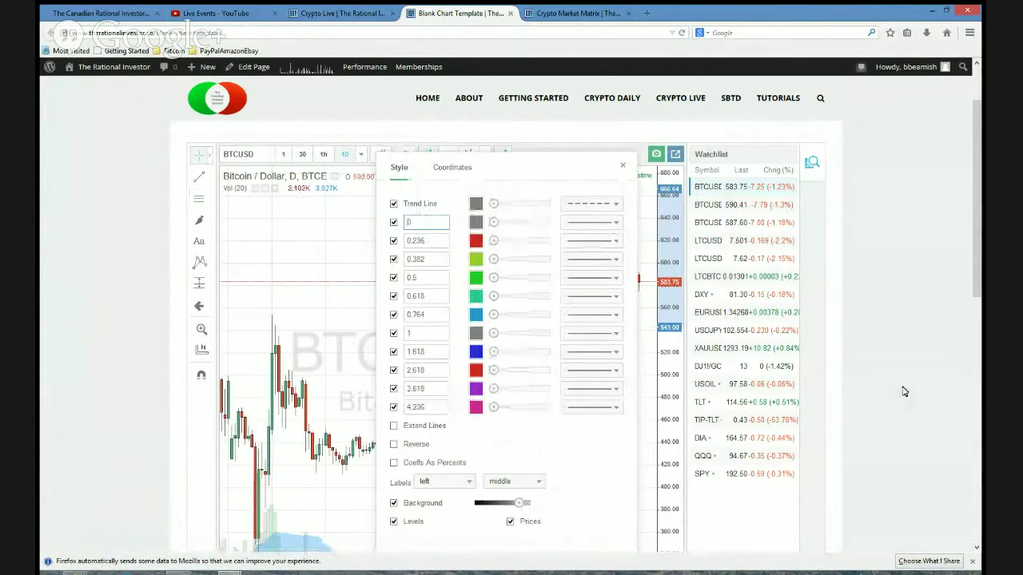
scroll(903, 389, "down", 2)
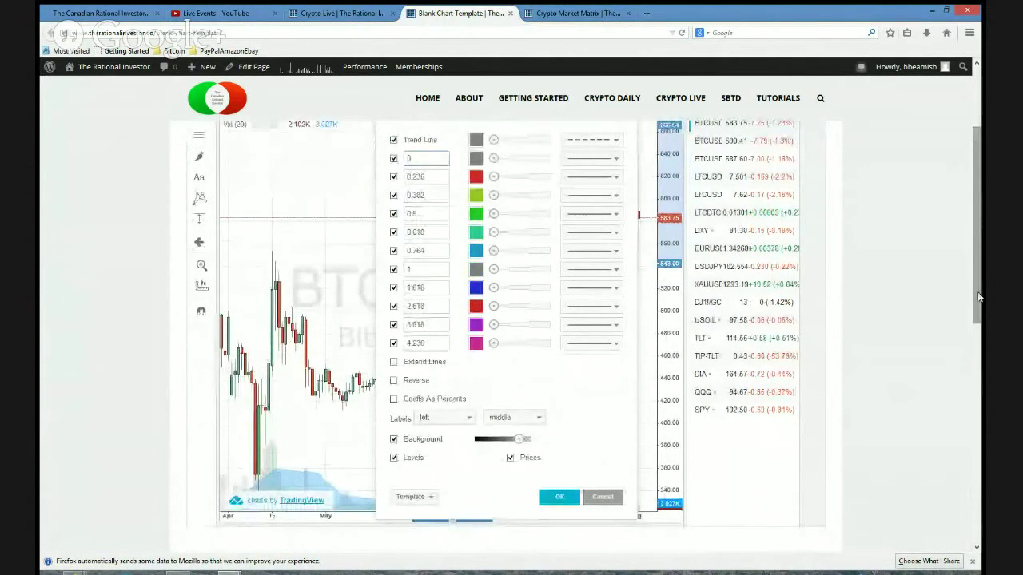
scroll(976, 273, "up", 2)
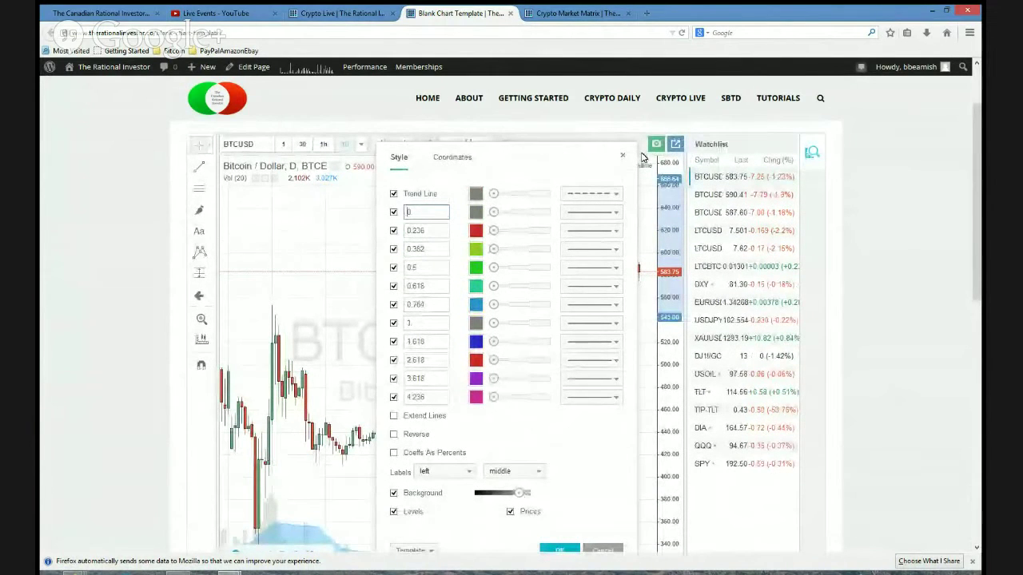
left_click(625, 158)
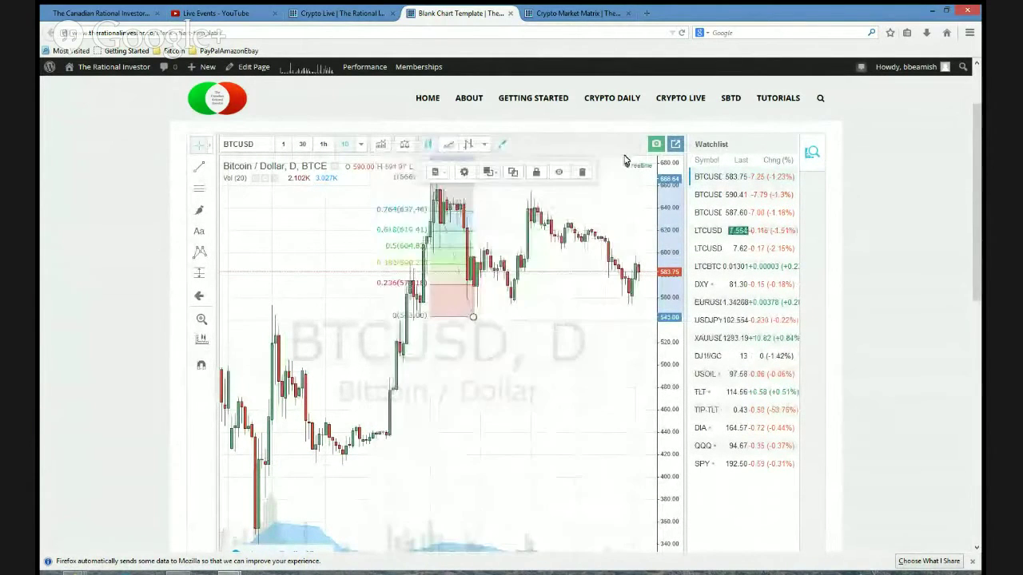
left_click(584, 173)
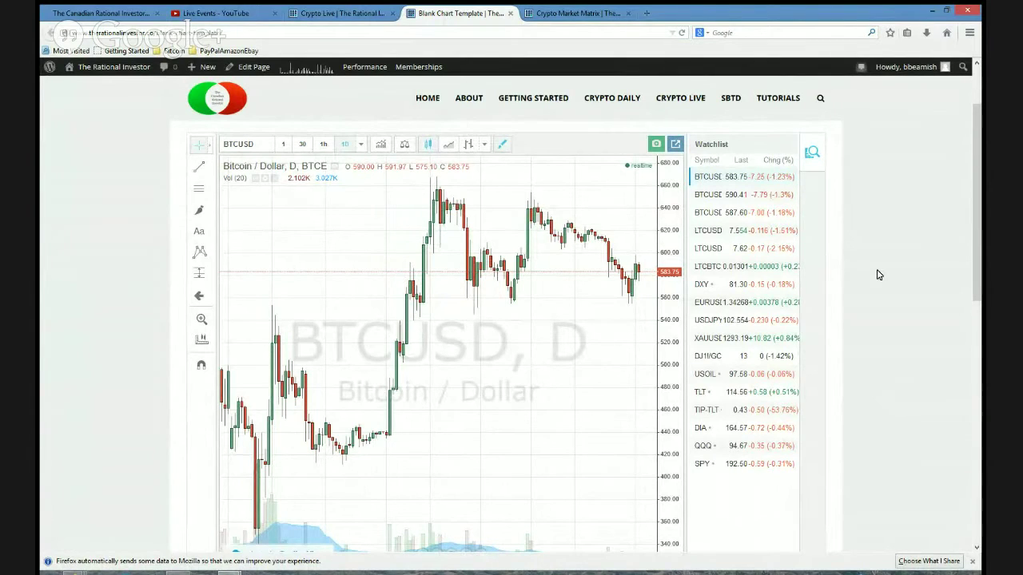
Step: Reduce the page zoom by one level to fit the whole BTCUSD chart in view
key("ctrl+minus")
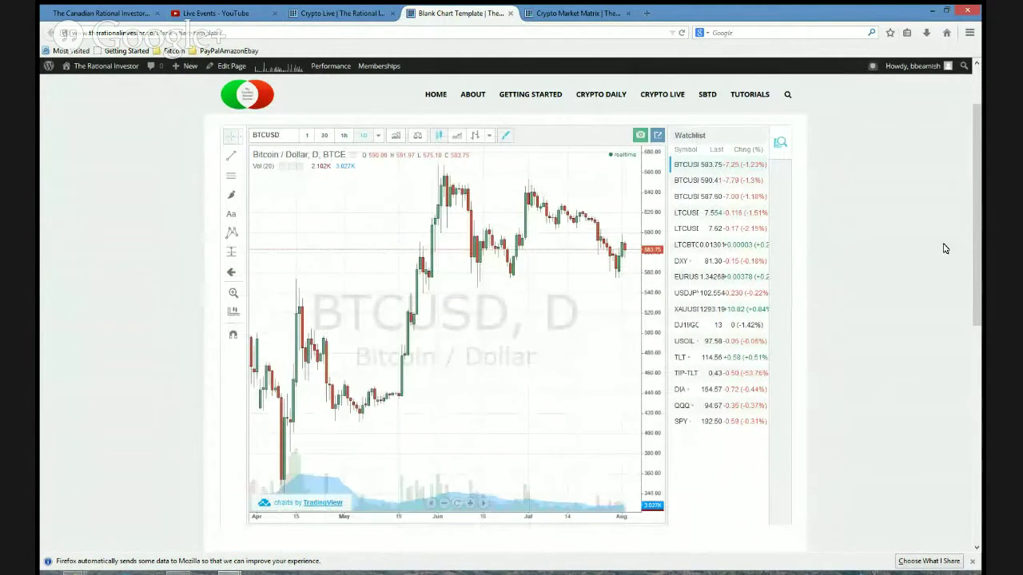
scroll(978, 245, "up", 1)
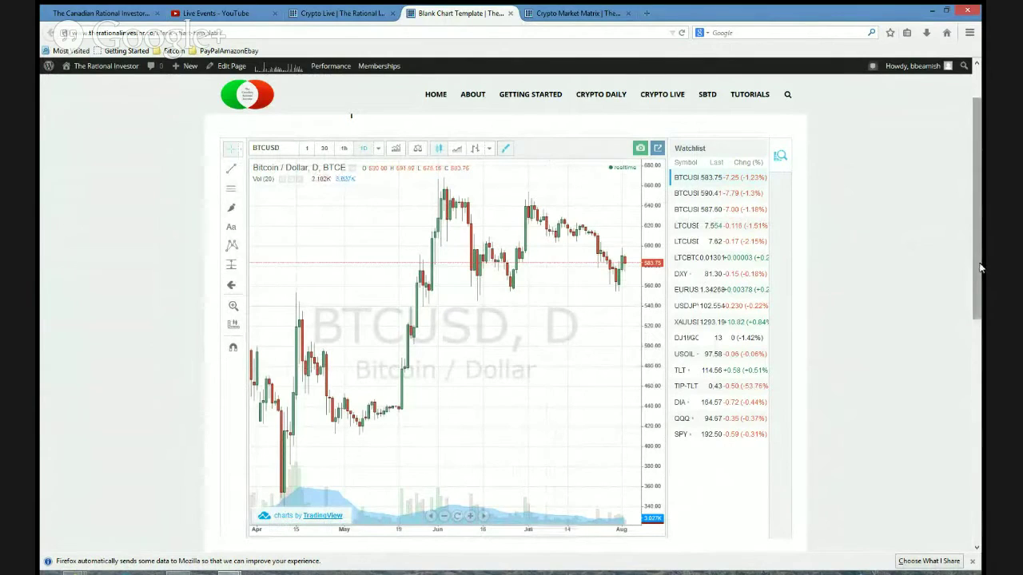
Step: Open TradingView from the link on the blank BTCUSD chart, go to its home page and open the signed-in account's profile
left_click_drag(978, 264, 980, 232)
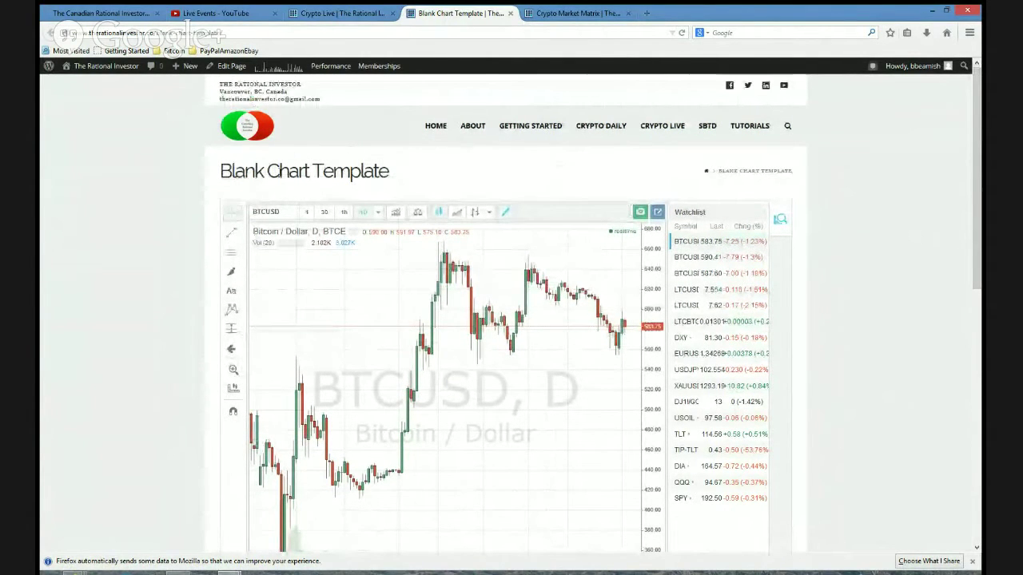
left_click_drag(977, 214, 983, 254)
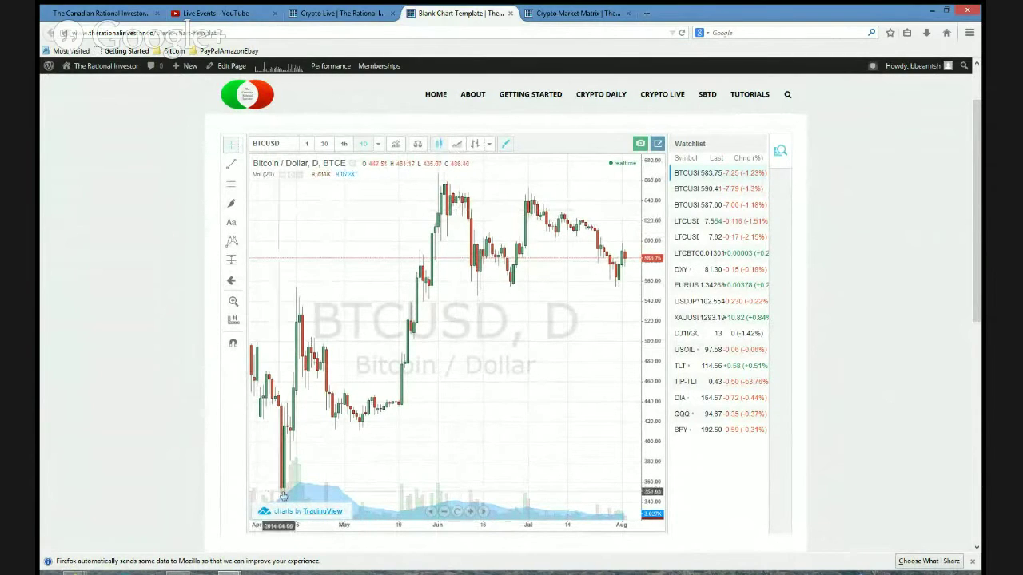
left_click(326, 512)
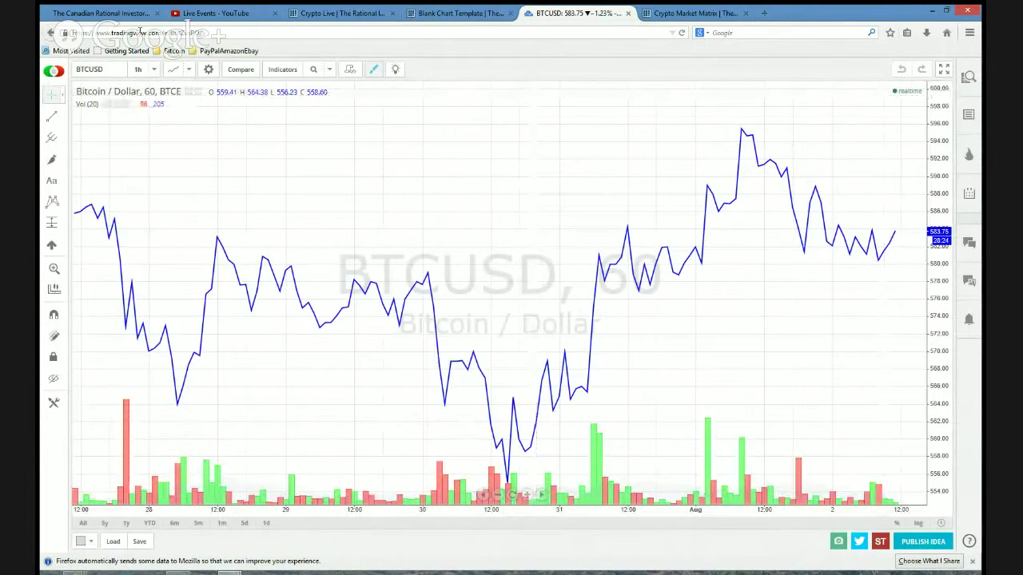
left_click(54, 72)
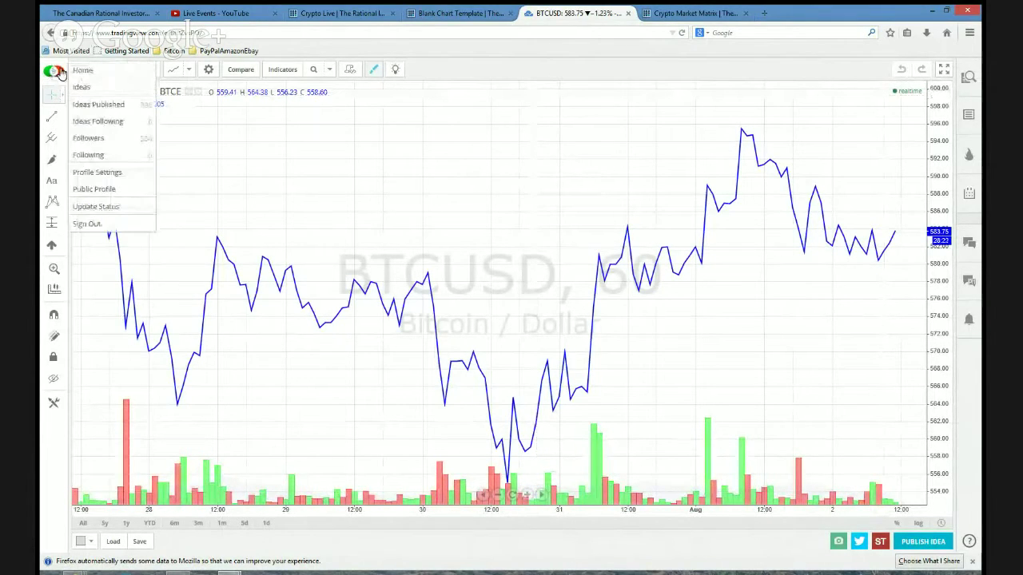
left_click(81, 70)
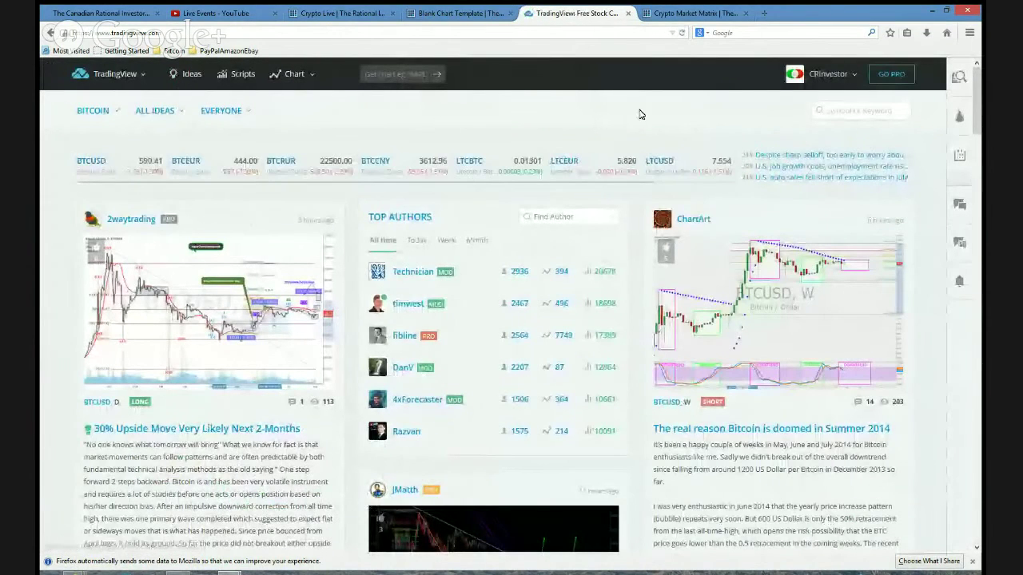
left_click(819, 72)
left_click(807, 102)
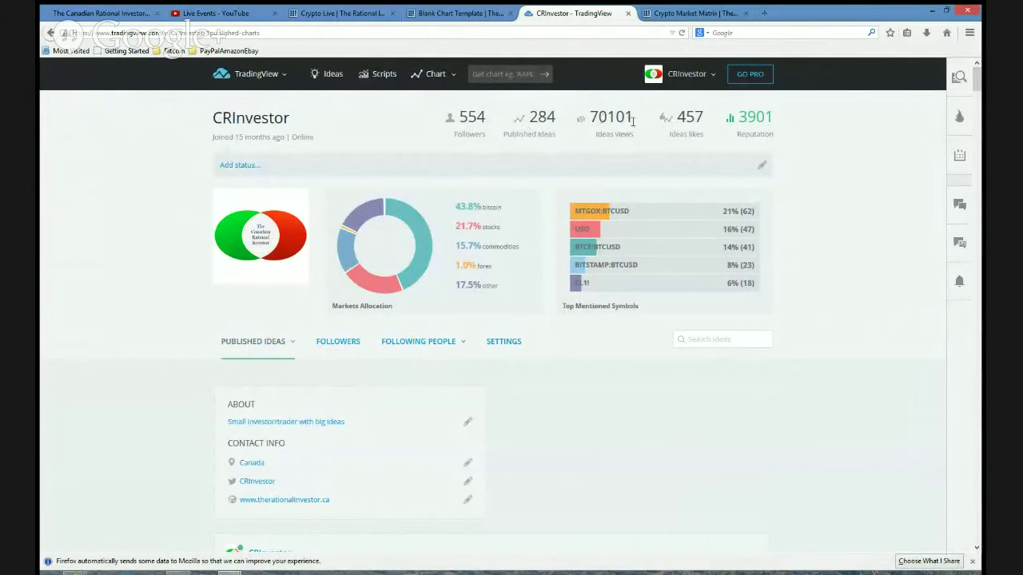
Step: Look through the published chart ideas on the TradingView profile and return to the profile summary
scroll(835, 313, "down", 7)
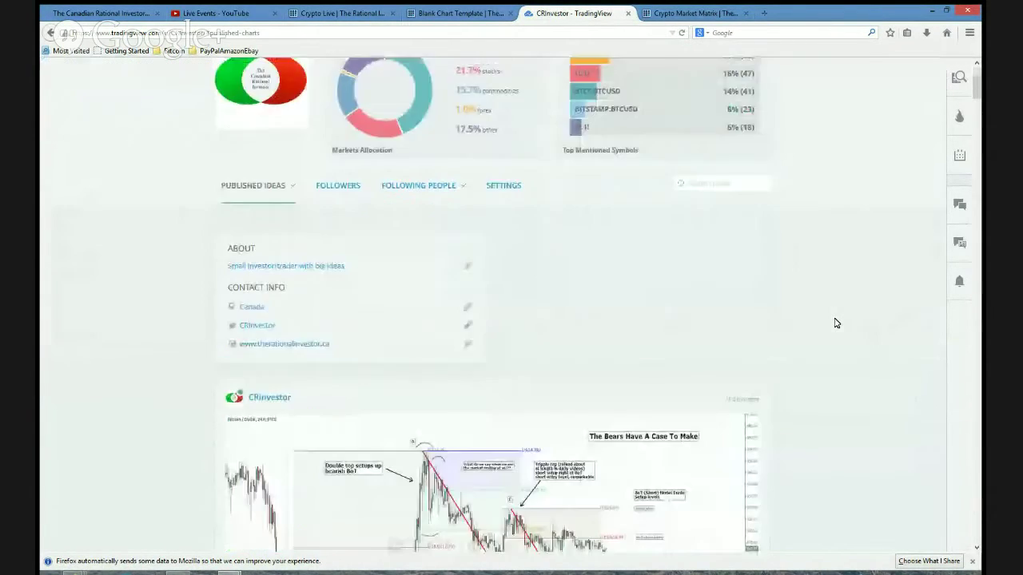
scroll(835, 323, "down", 6)
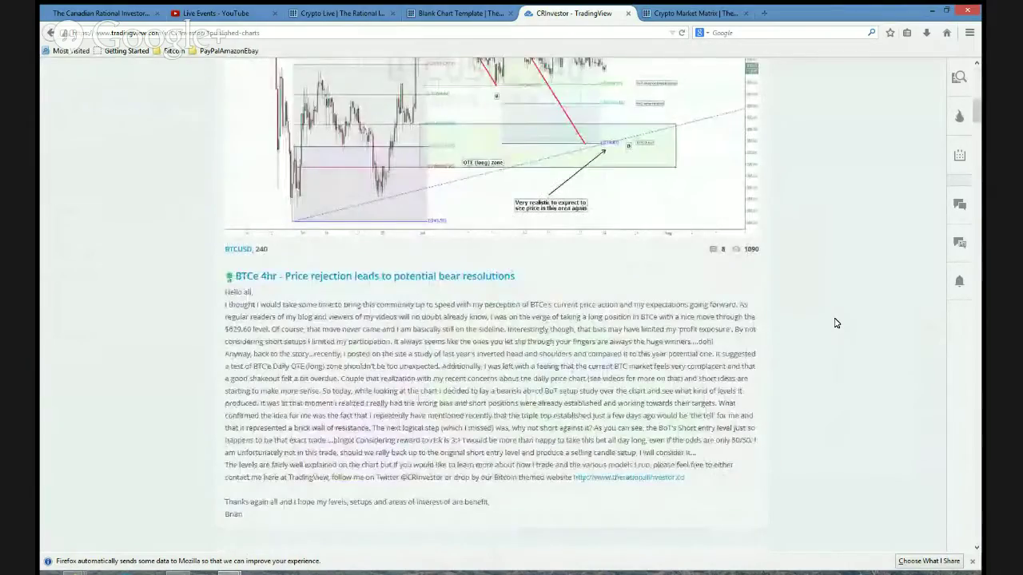
scroll(833, 323, "down", 8)
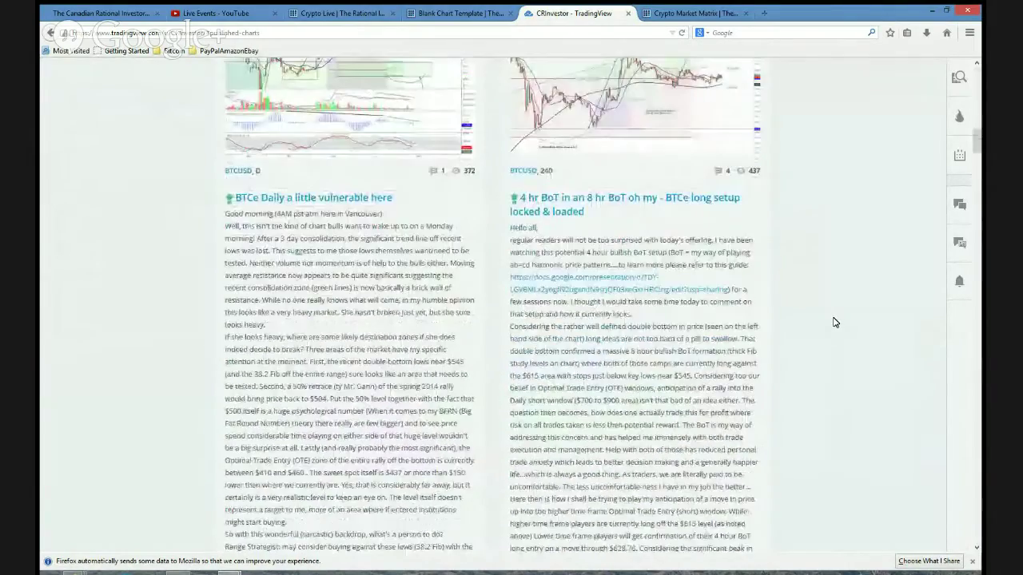
scroll(833, 322, "down", 10)
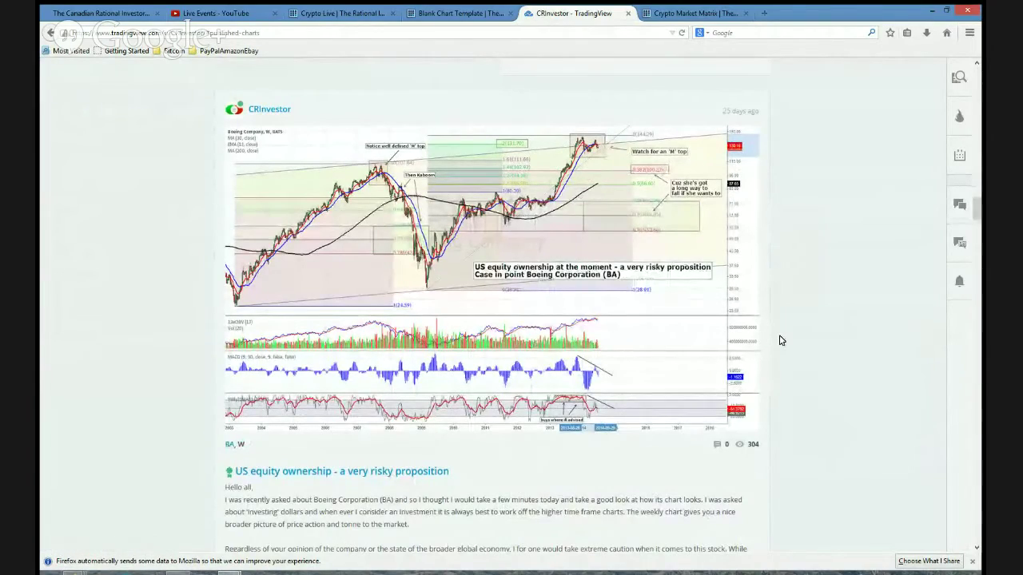
scroll(779, 337, "down", 5)
scroll(772, 334, "down", 5)
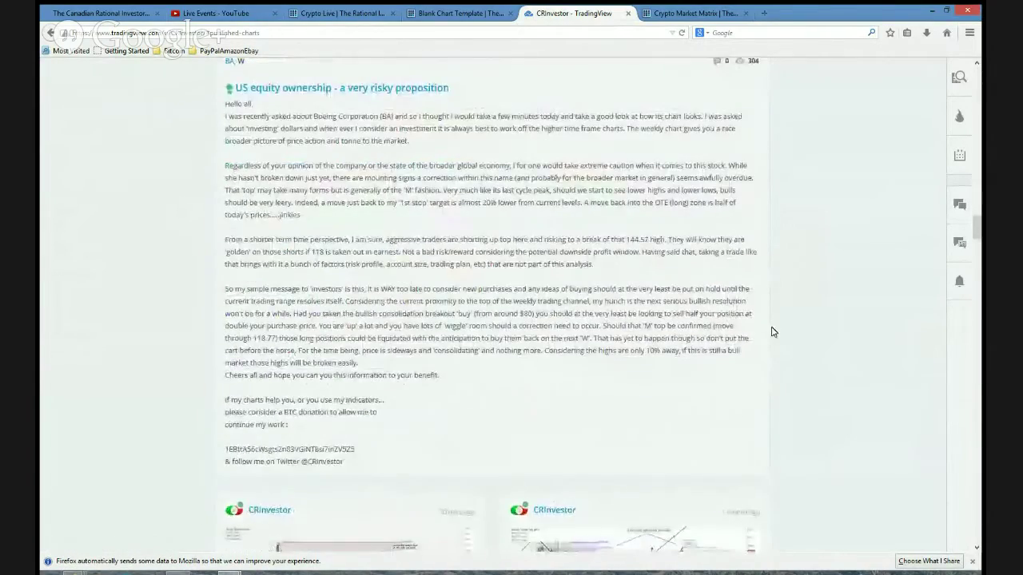
scroll(772, 330, "up", 15)
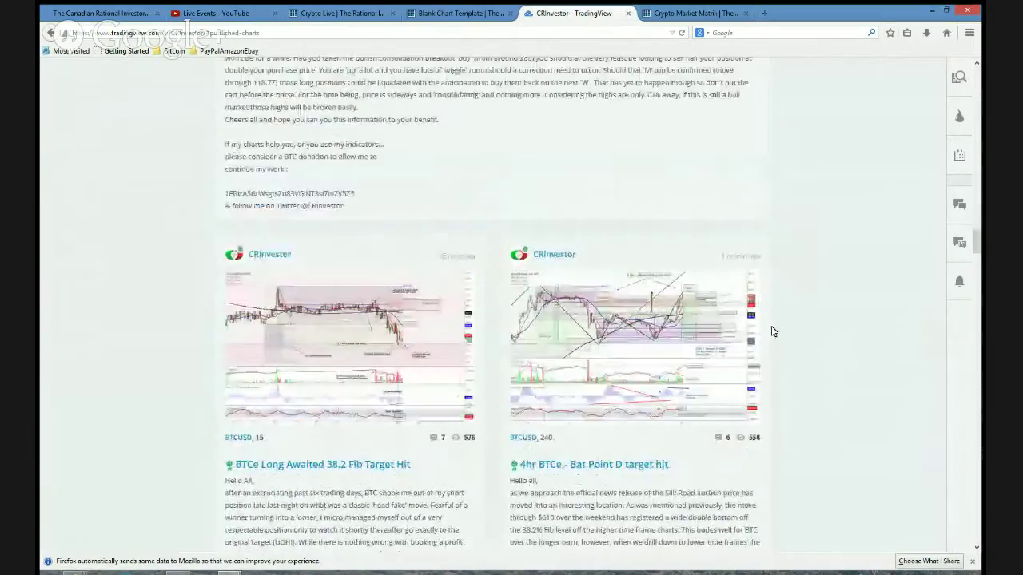
scroll(772, 331, "up", 15)
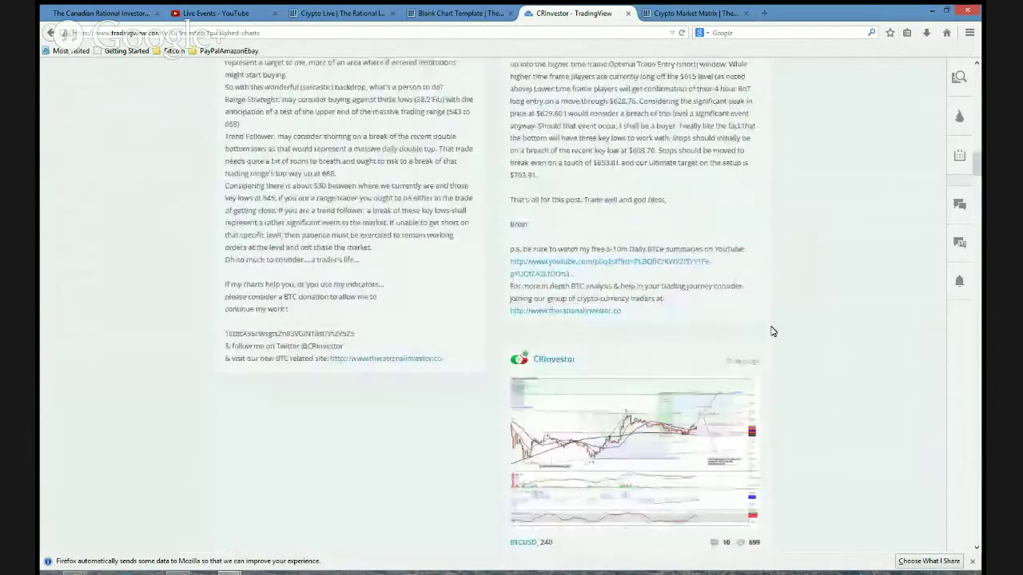
scroll(772, 331, "up", 2)
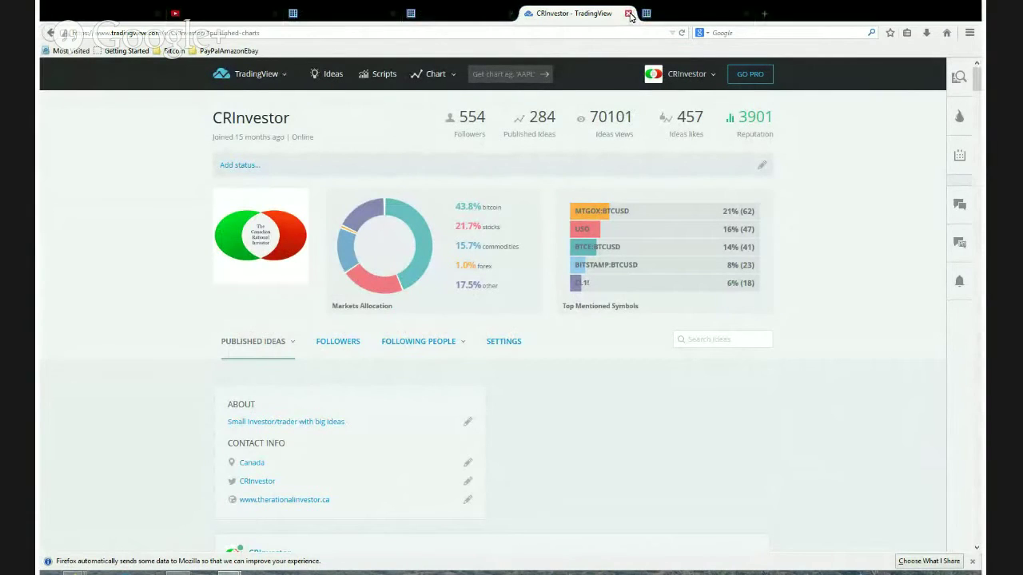
Step: Close the TradingView profile page, revisit the Crypto Live page and return to the Blank Chart Template
left_click(629, 14)
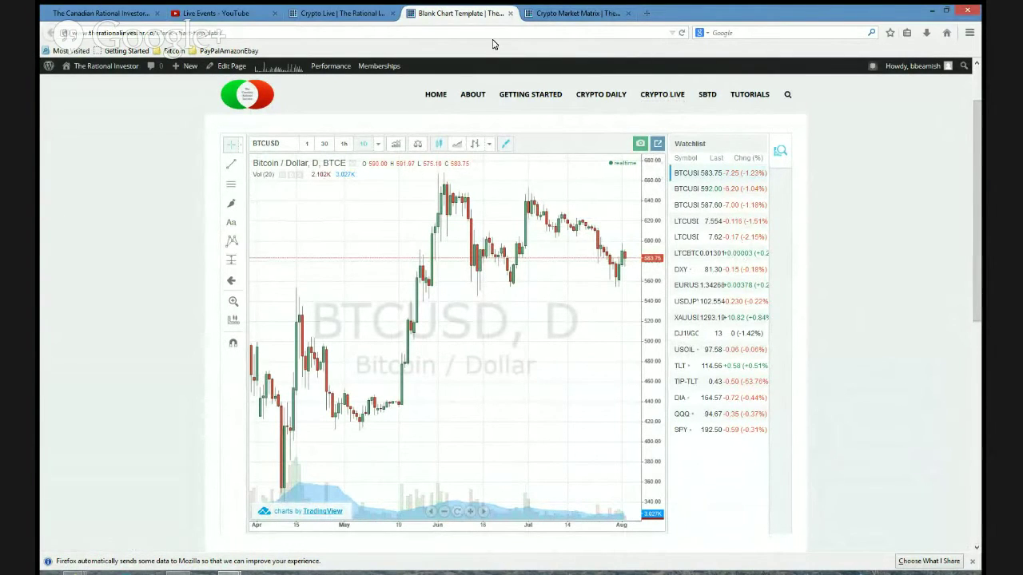
left_click(344, 13)
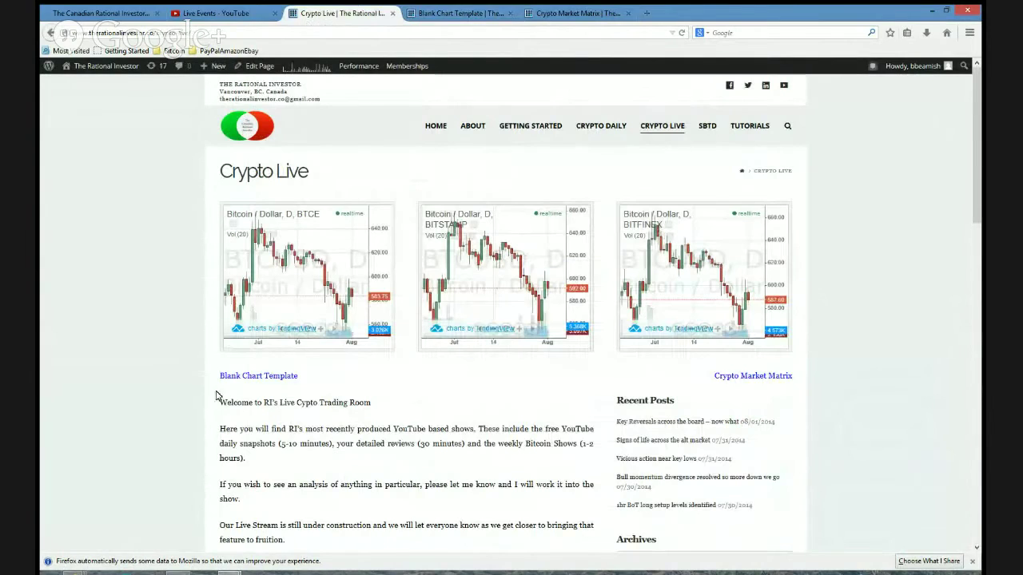
left_click(455, 13)
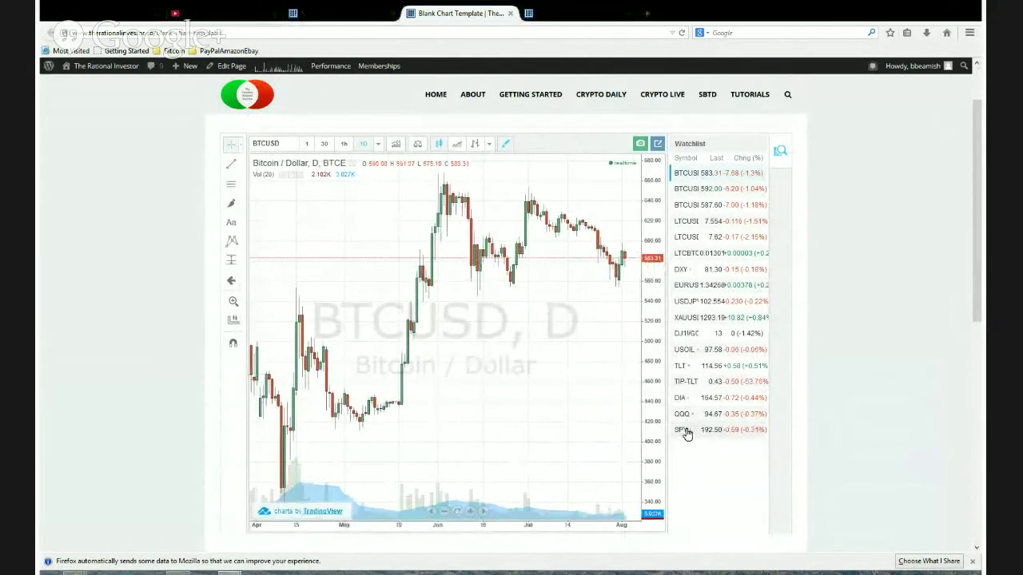
Step: Show the watchlist's crypto charts in turn: BTCUSD on Bitstamp and Bitfinex, LTCUSD on BTCE and Bitfinex, and LTCBTC
left_click(694, 190)
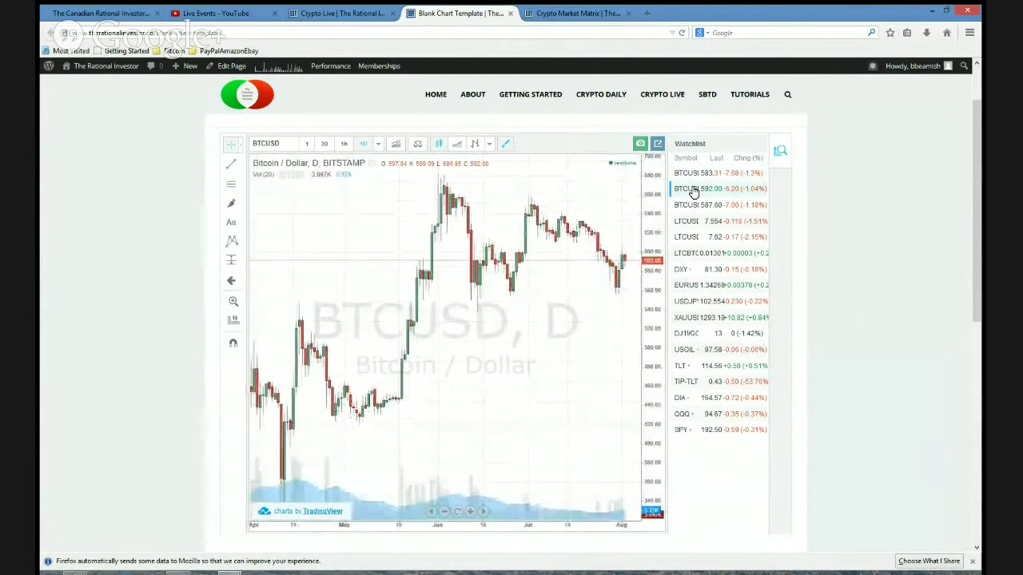
left_click(692, 204)
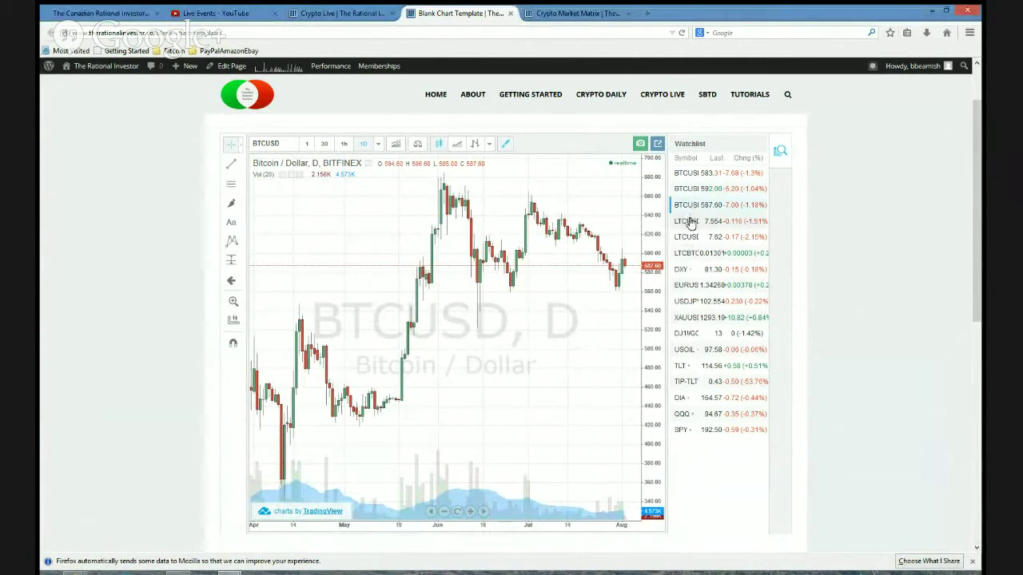
left_click(688, 221)
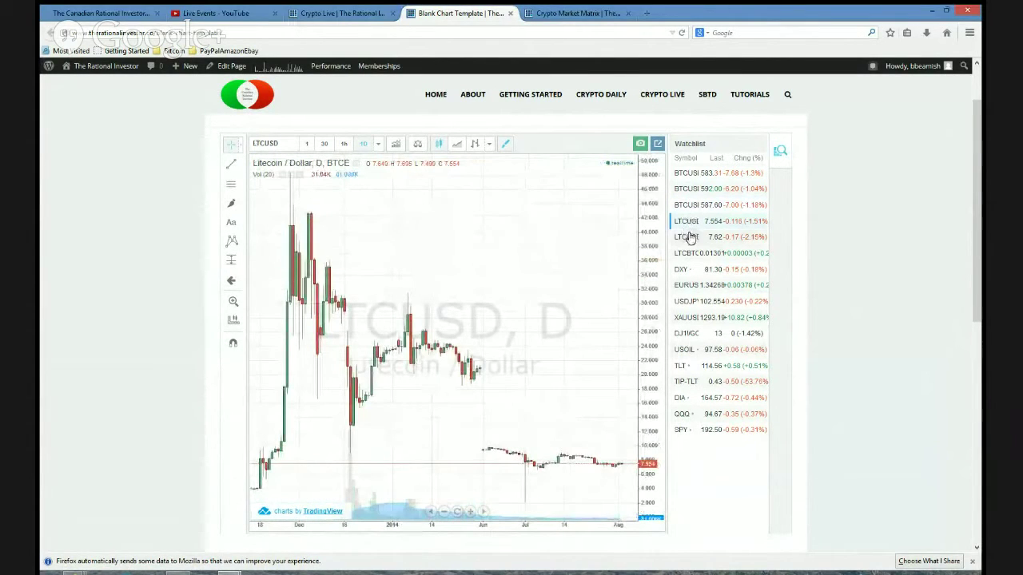
left_click(692, 240)
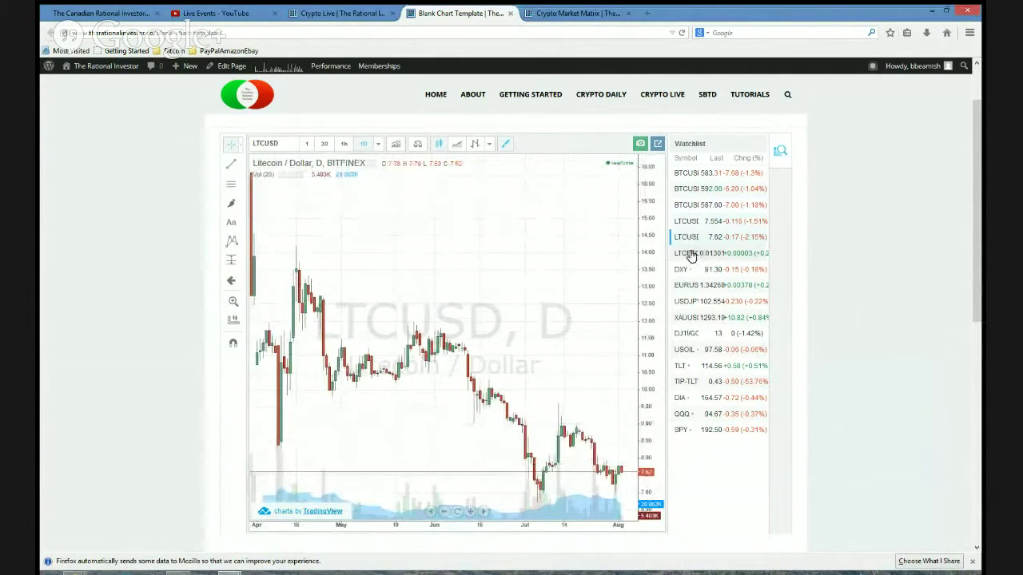
left_click(689, 253)
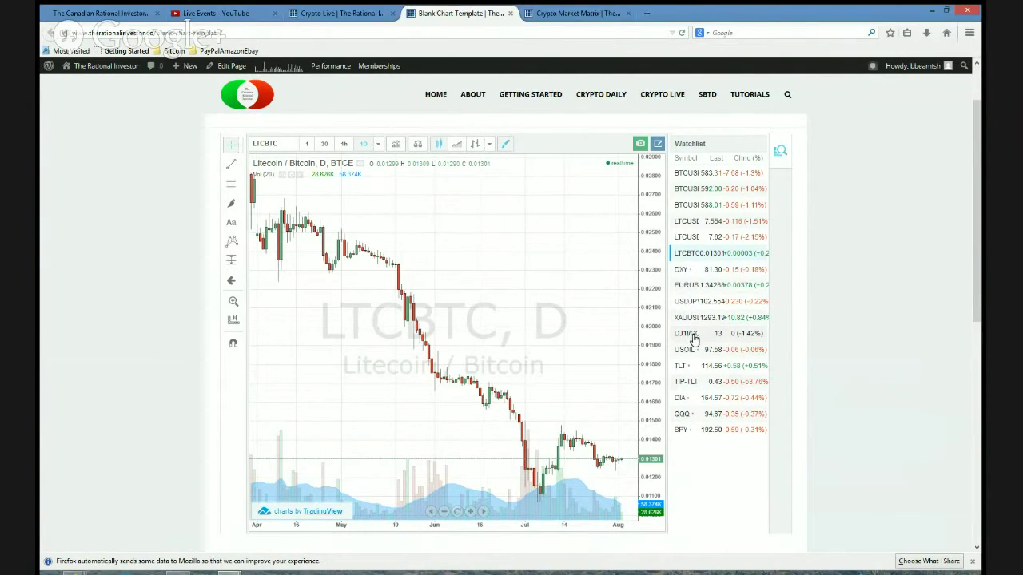
Step: Show the watchlist's currency and gold charts in turn: DXY, EURUSD, USDJPY and XAUUSD
left_click(683, 271)
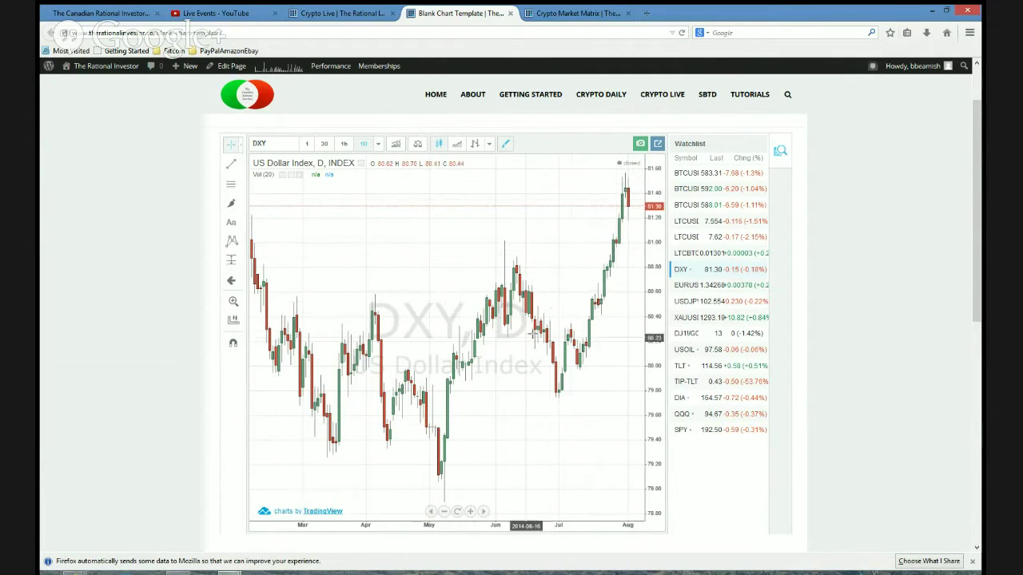
left_click(684, 286)
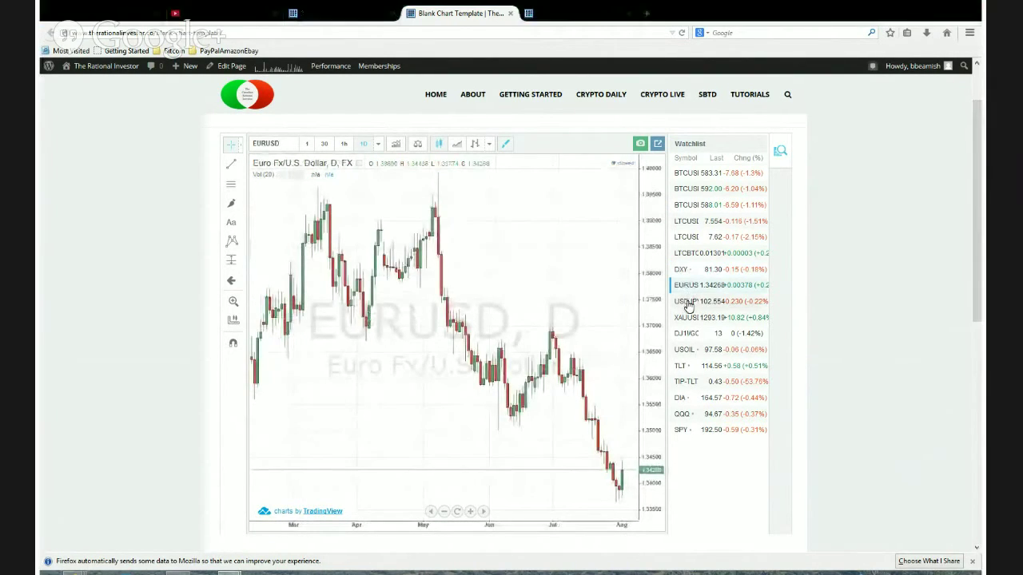
left_click(687, 303)
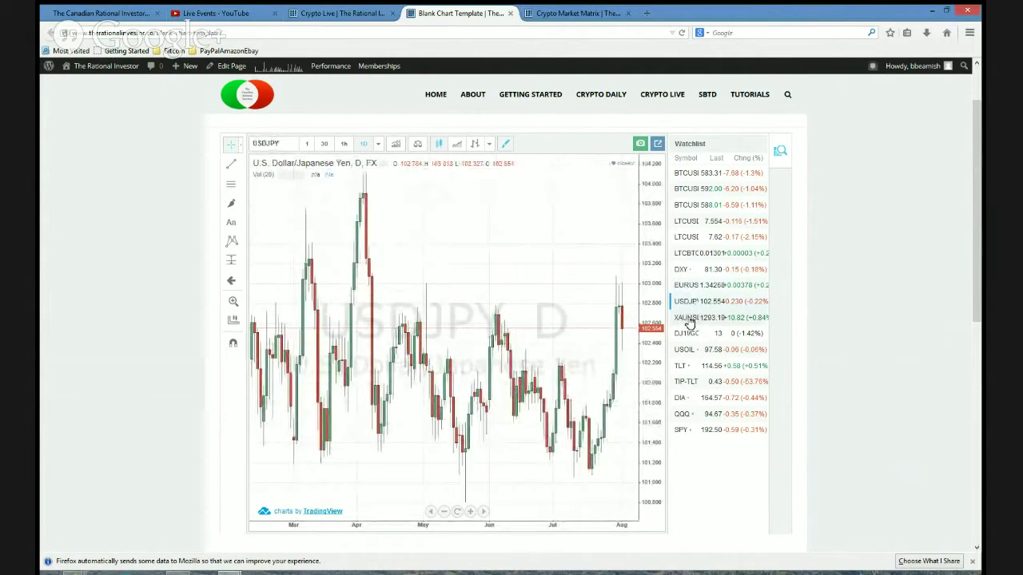
left_click(689, 319)
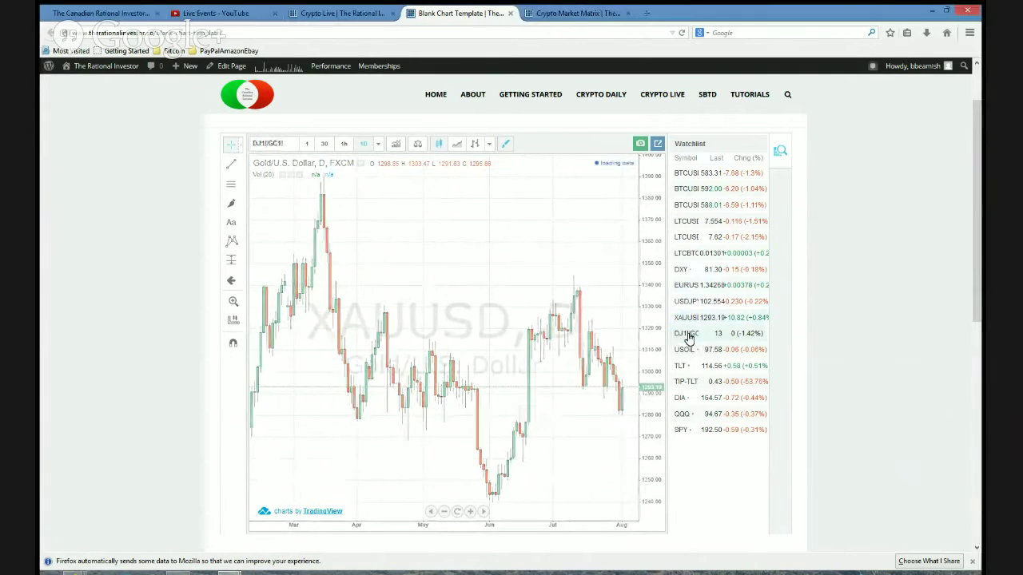
Step: Load the DJ1!/GC1! ratio chart from the watchlist, set its interval to 1 month and examine its long-term history
left_click(688, 335)
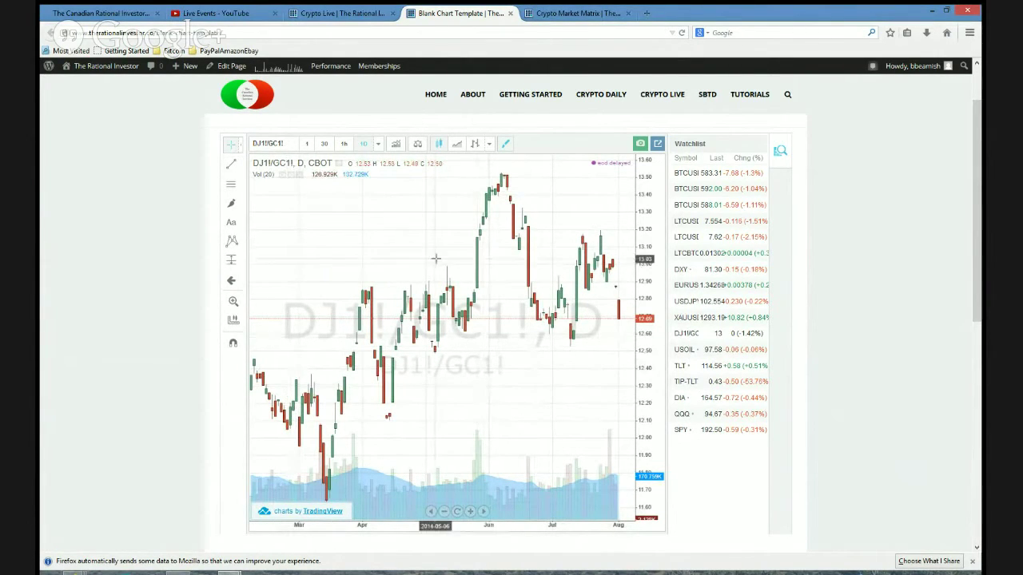
left_click(379, 144)
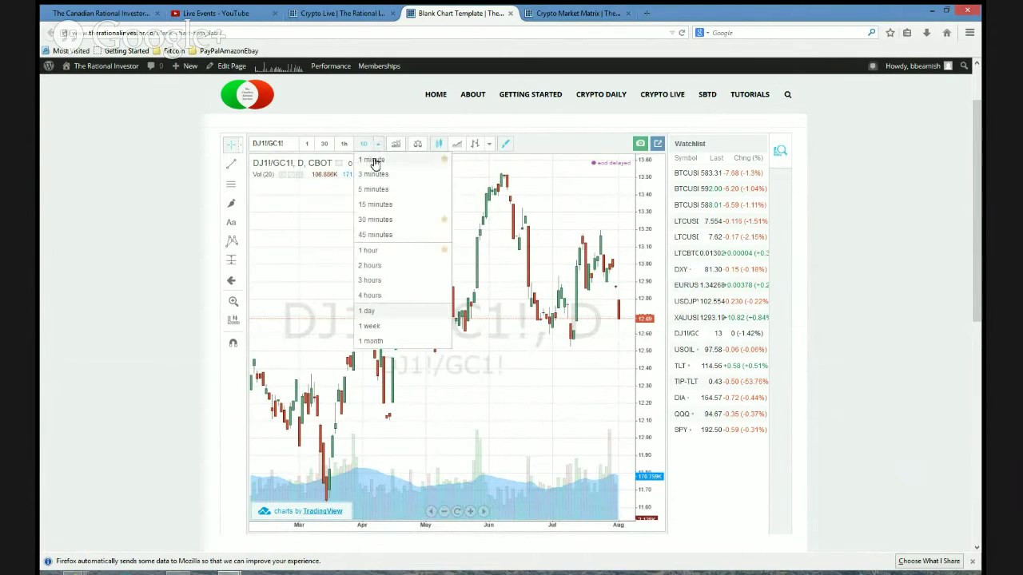
left_click(374, 343)
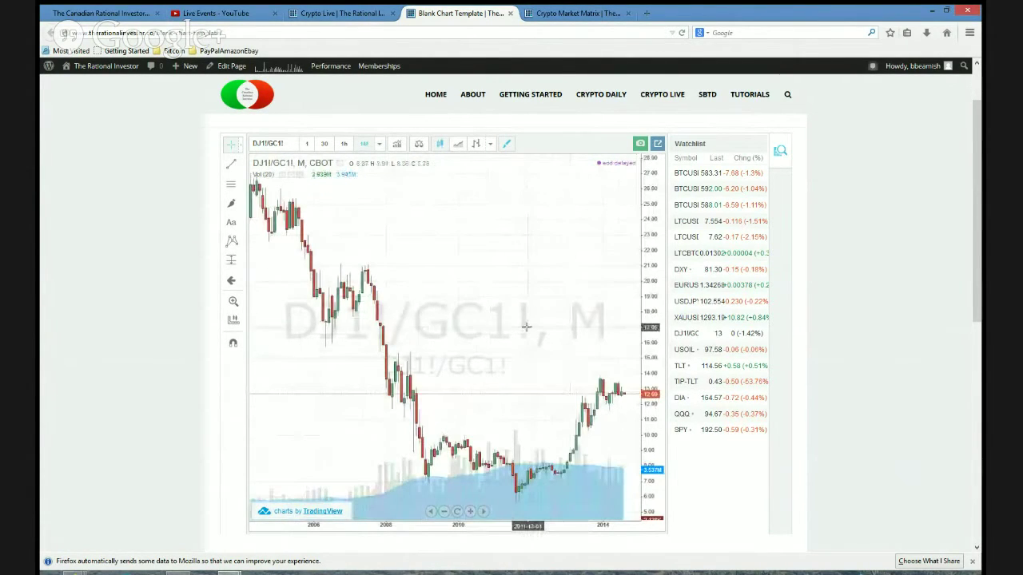
scroll(526, 327, "down", 3)
scroll(527, 326, "down", 1)
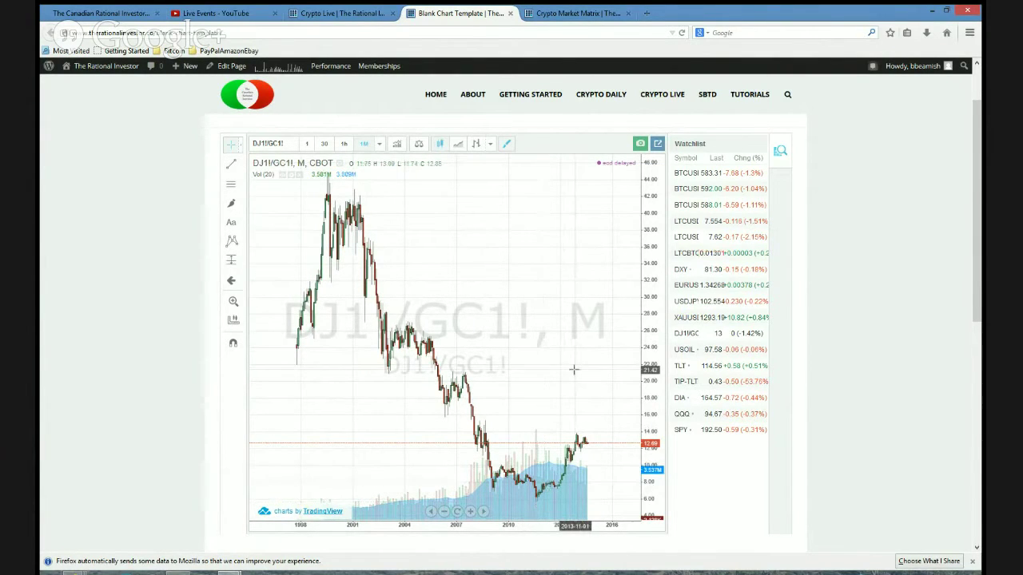
scroll(573, 370, "up", 4)
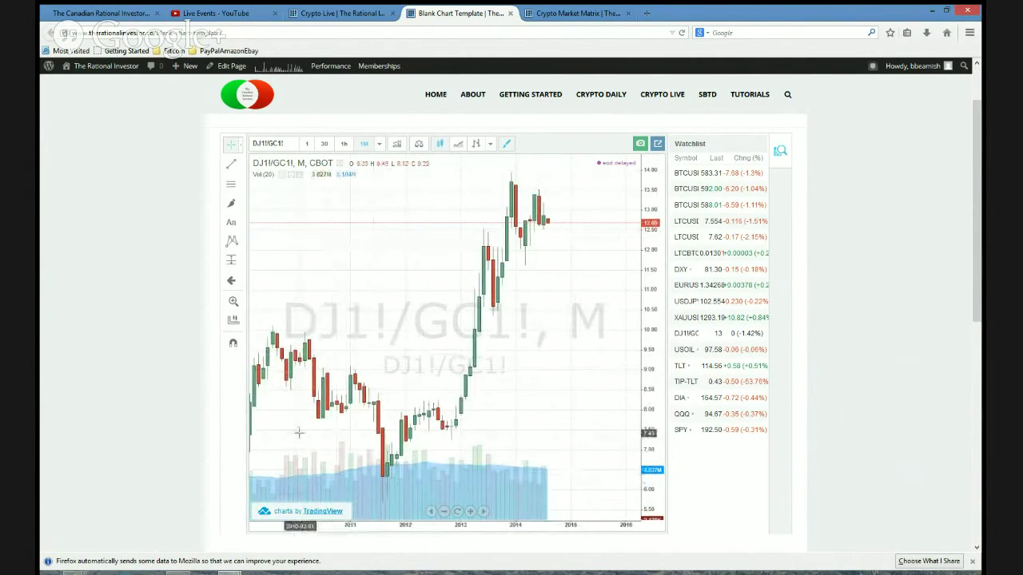
left_click_drag(371, 361, 444, 364)
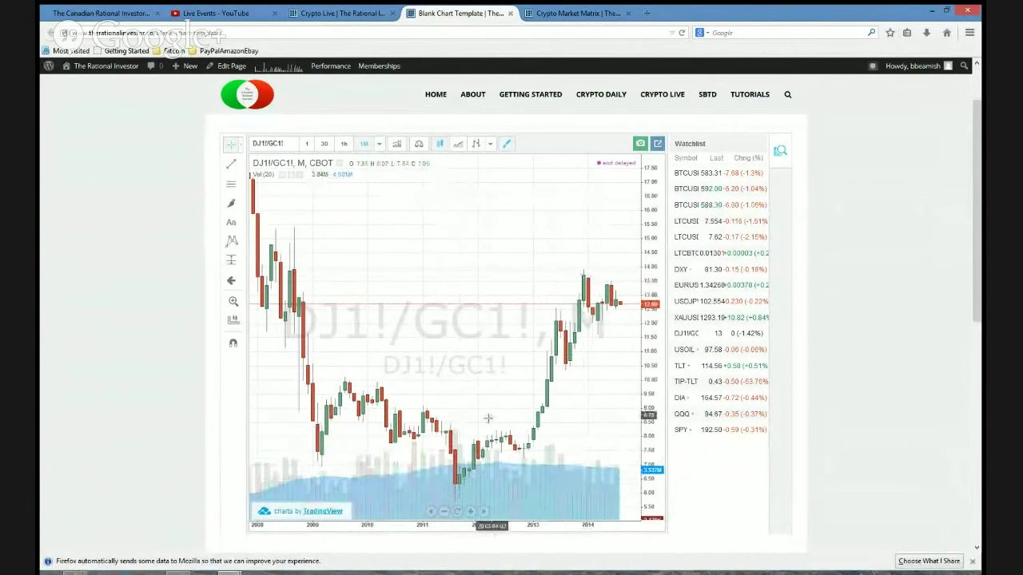
left_click_drag(605, 196, 546, 192)
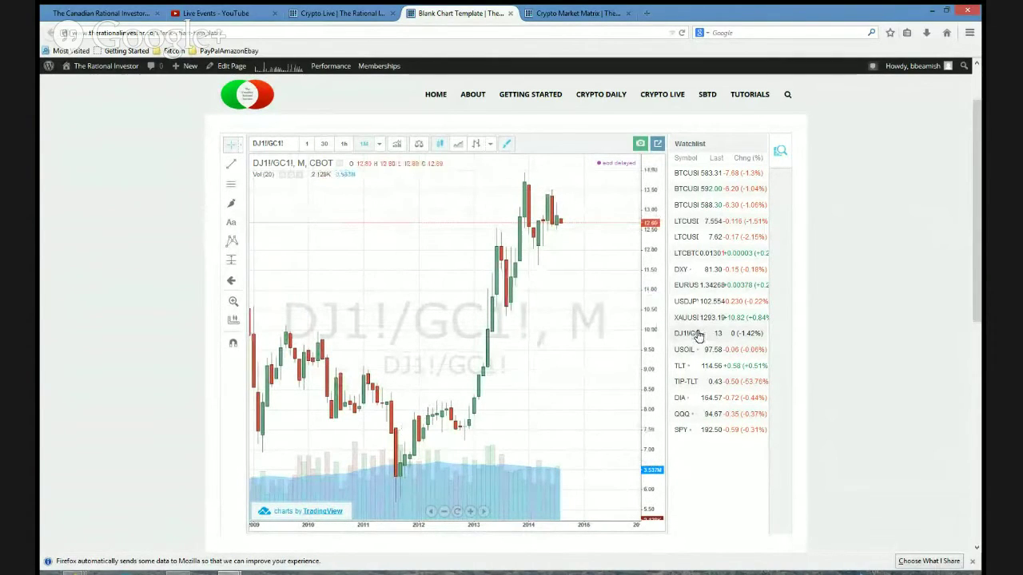
Step: Load the USOIL chart from the watchlist, examine it at the 1-day interval and show the TLT chart
left_click(685, 350)
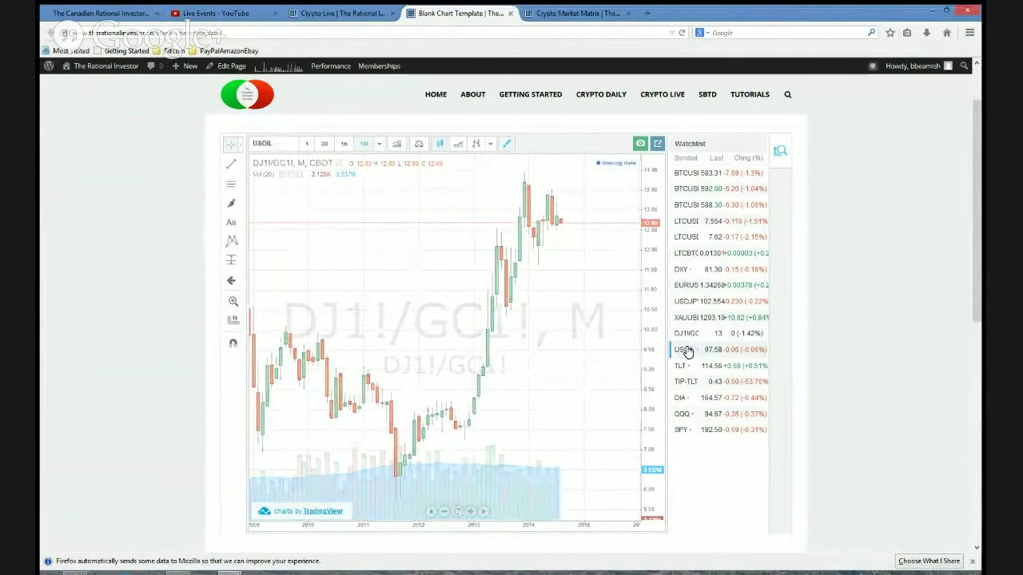
left_click(380, 146)
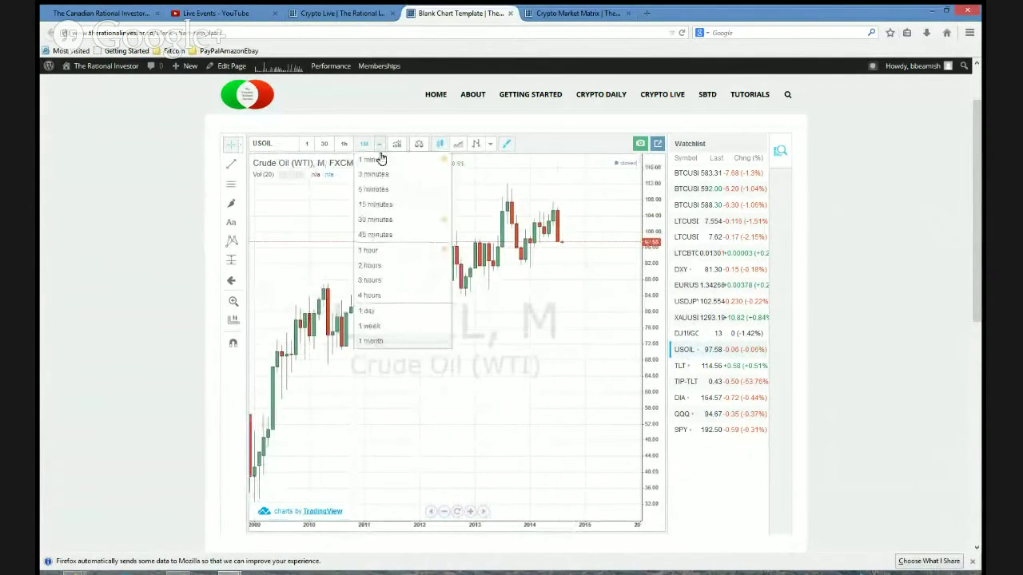
left_click(367, 313)
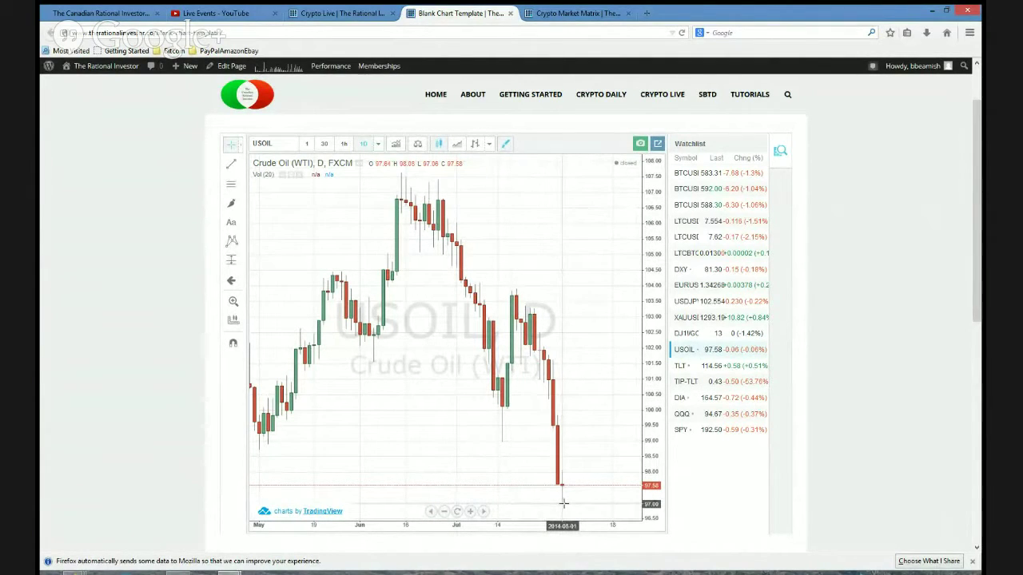
left_click(680, 367)
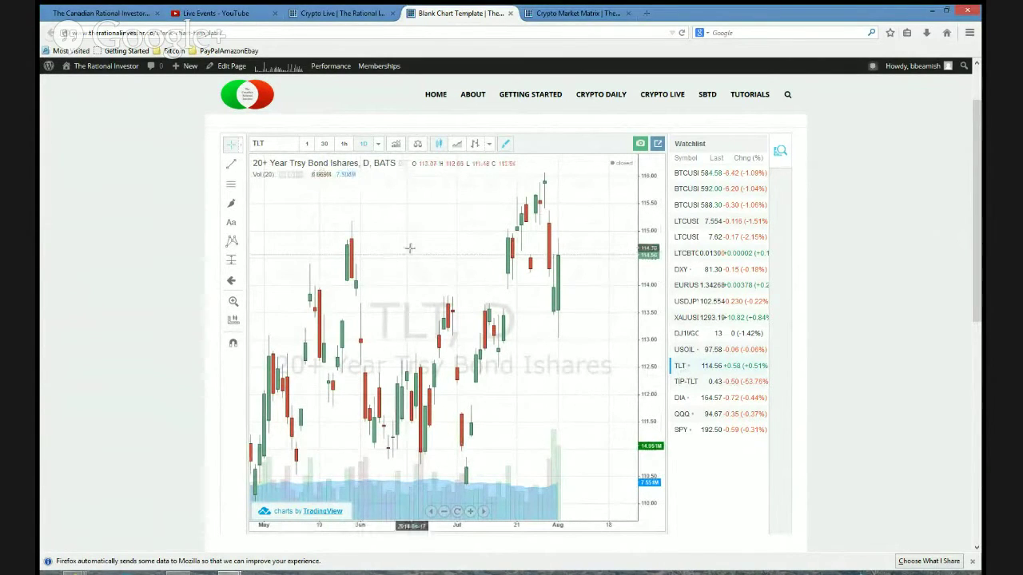
Step: Load the TIP-TLT chart from the watchlist and compare its 1-week and 1-month intervals, returning to 1 week
left_click(687, 383)
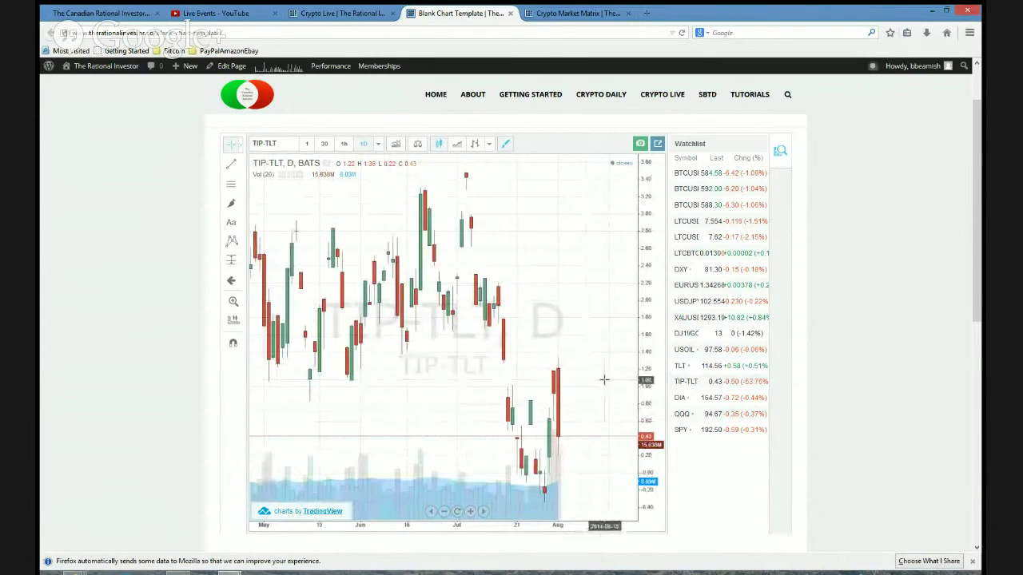
left_click(378, 144)
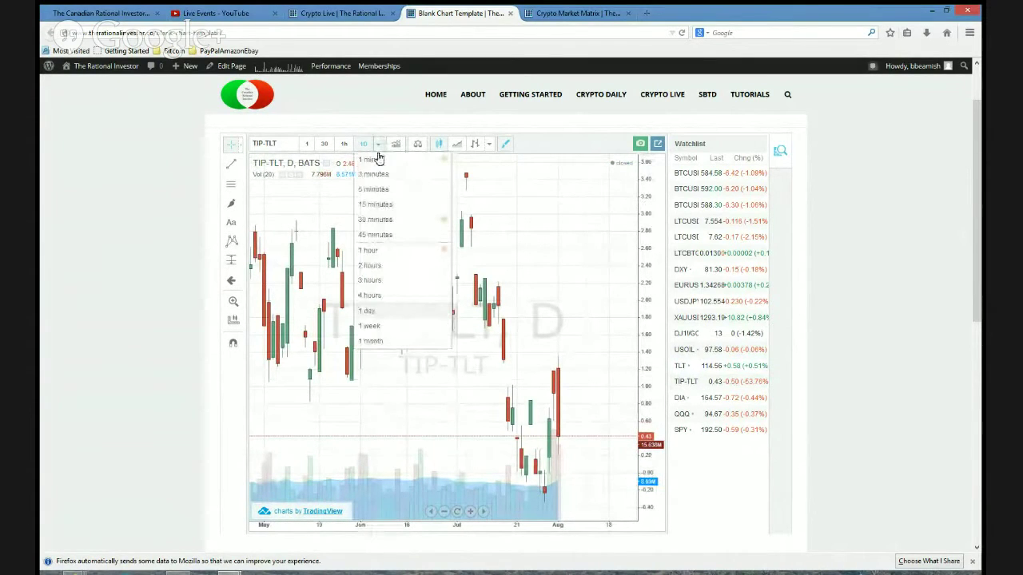
left_click(370, 328)
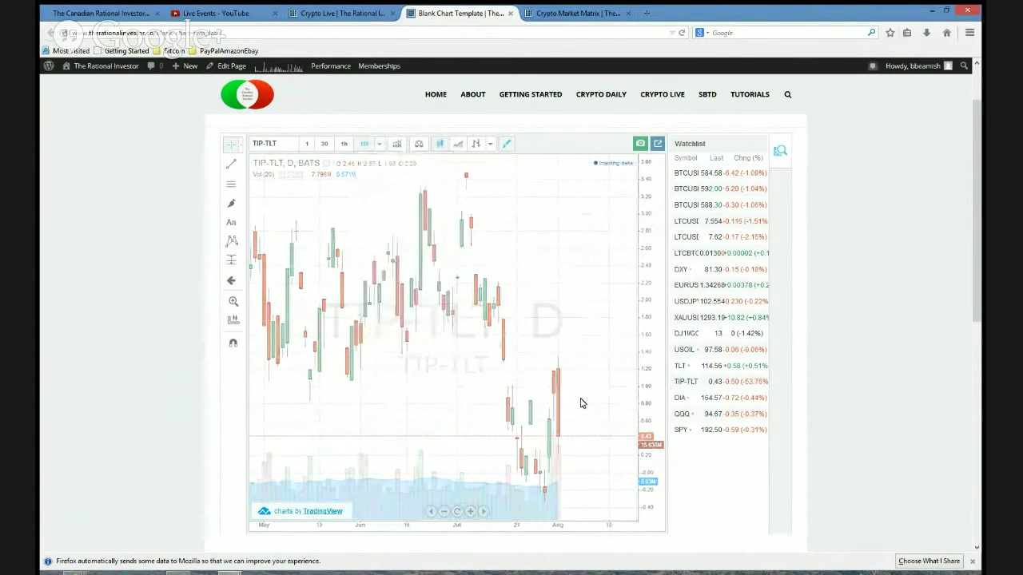
left_click(380, 146)
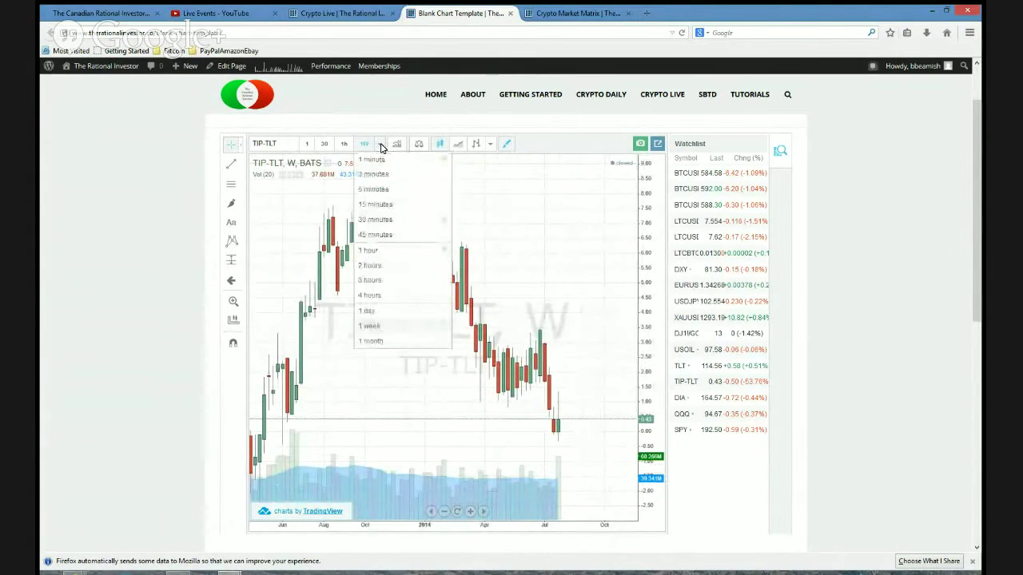
left_click(379, 342)
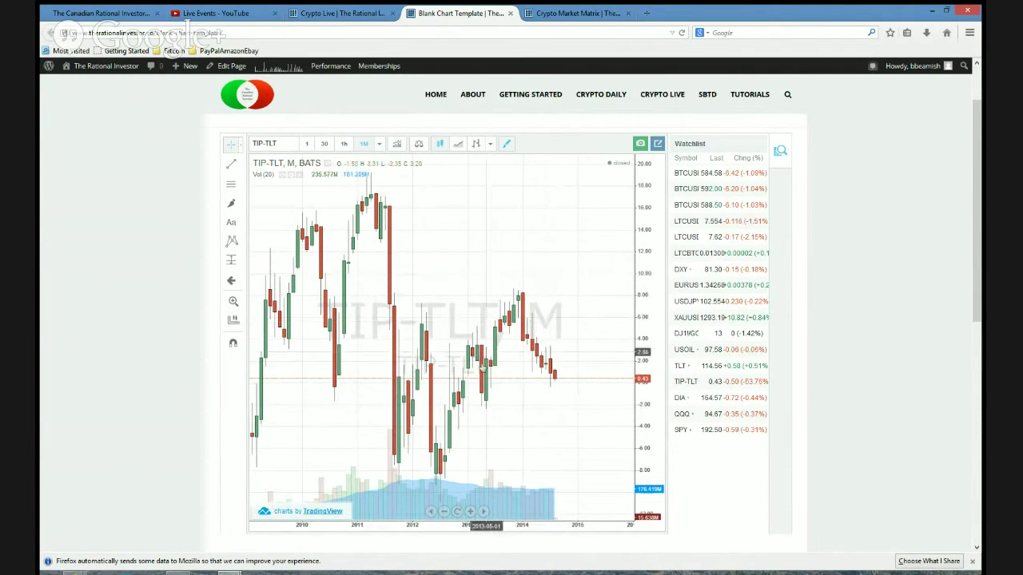
left_click(380, 145)
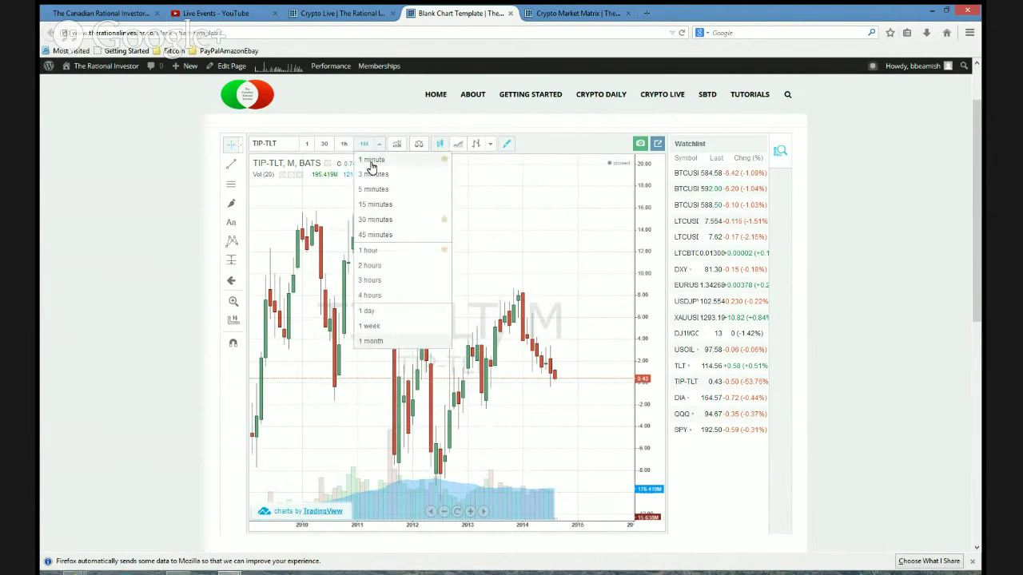
left_click(370, 326)
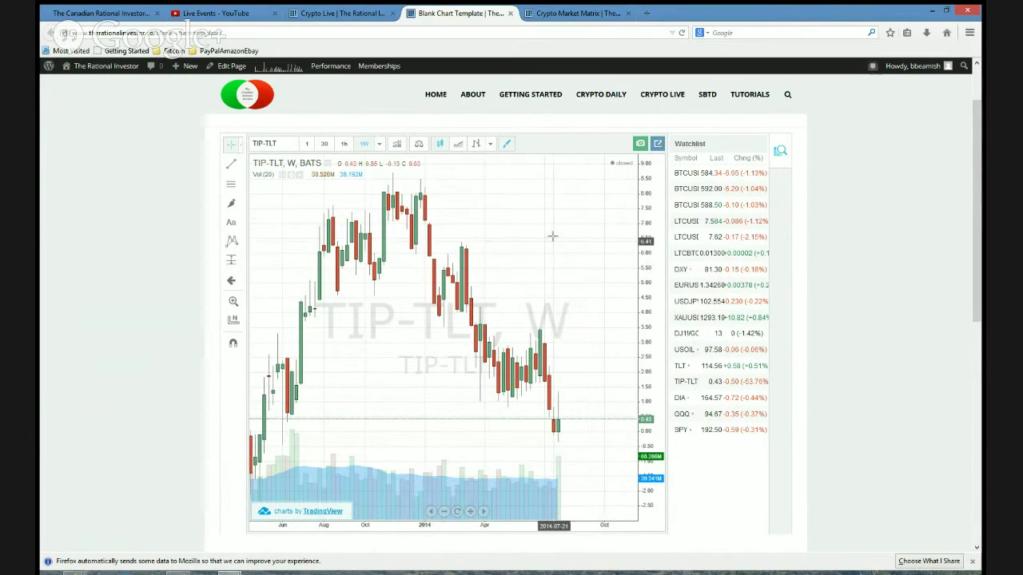
Step: Show the watchlist's stock index ETF charts in turn: DIA, QQQ and SPY
left_click(681, 398)
left_click(685, 415)
left_click(683, 430)
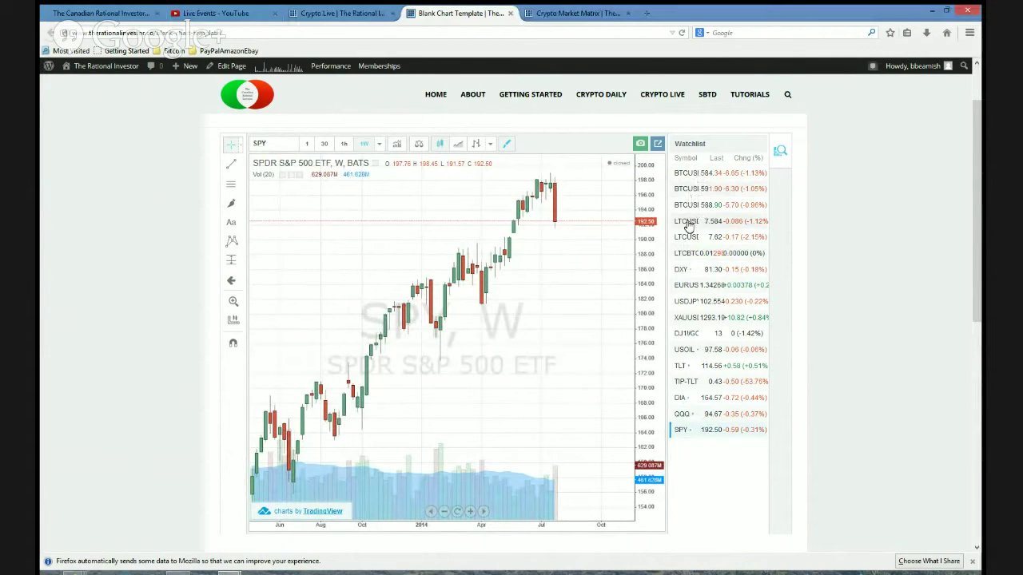
Step: Hide the watchlist to widen the SPY chart and remove the Vol (20) indicator
left_click(781, 153)
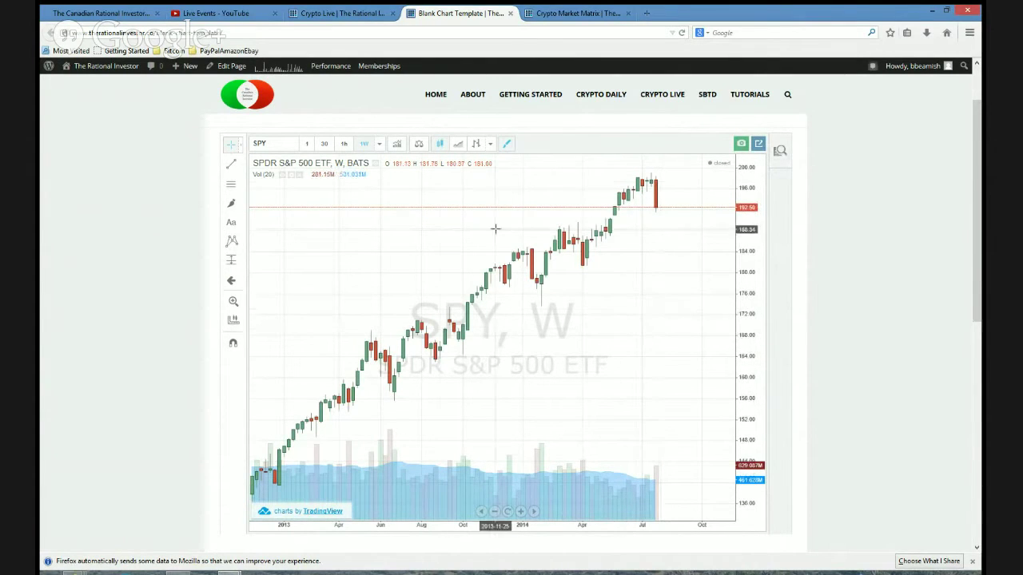
left_click(300, 176)
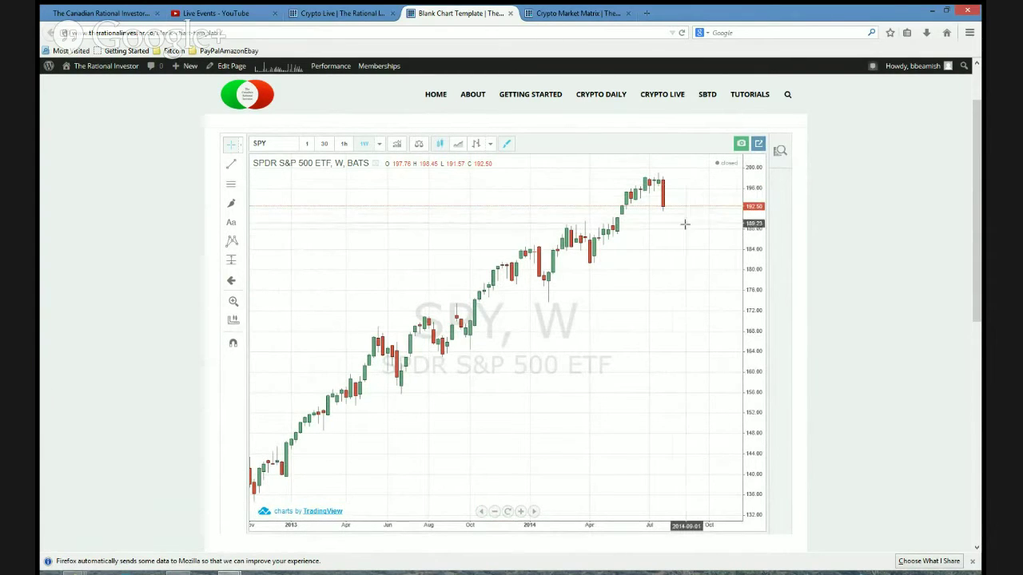
Step: Load the BTCE BTCUSD chart from the watchlist, hide the watchlist again and set the interval to 1 day
left_click(779, 150)
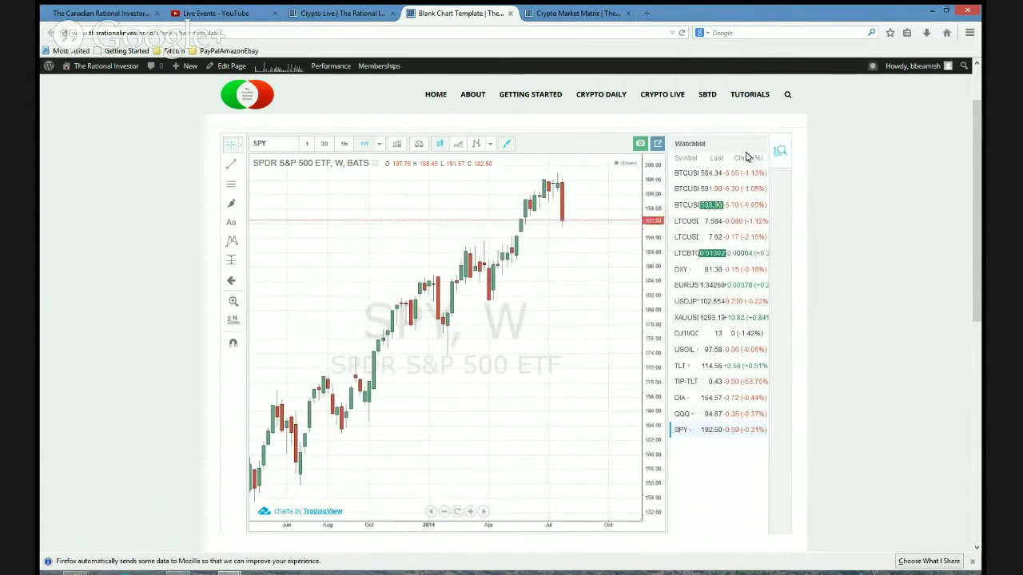
left_click(686, 176)
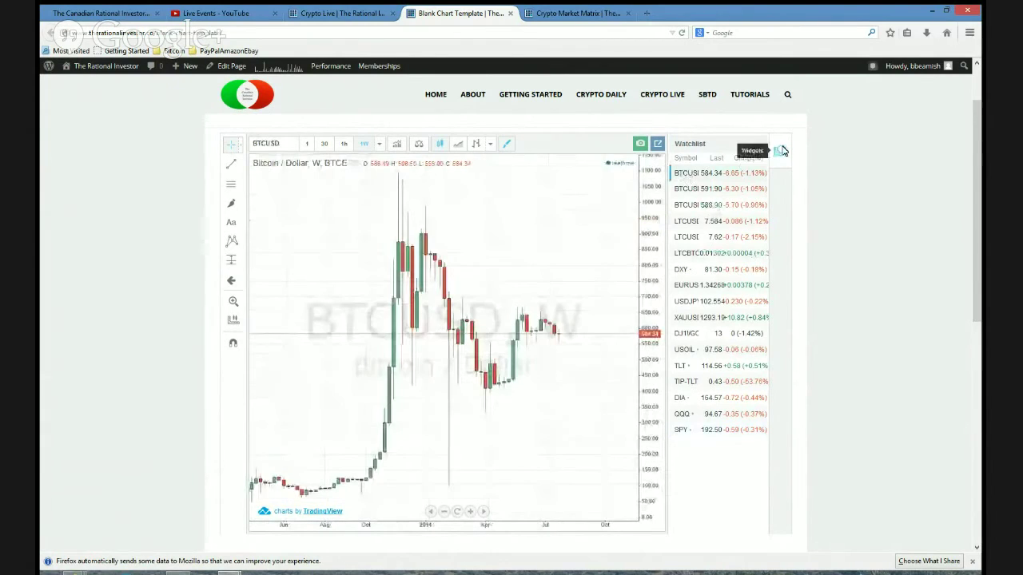
left_click(780, 150)
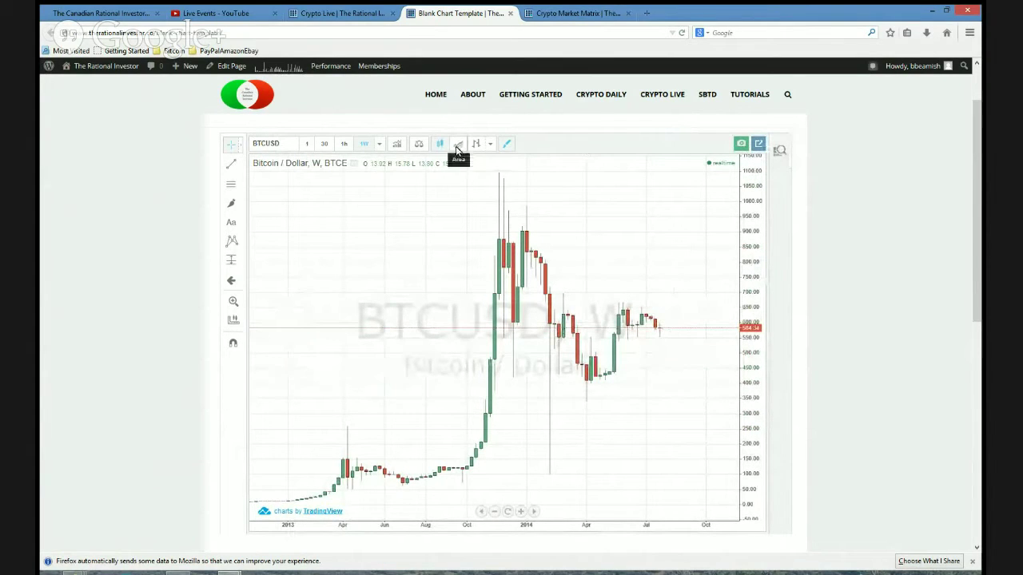
left_click(377, 144)
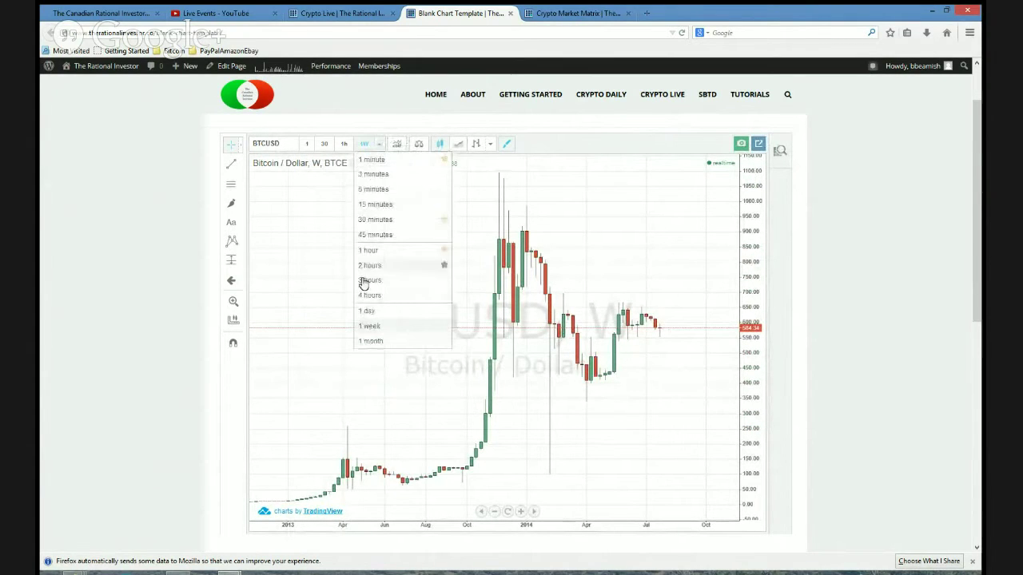
left_click(365, 311)
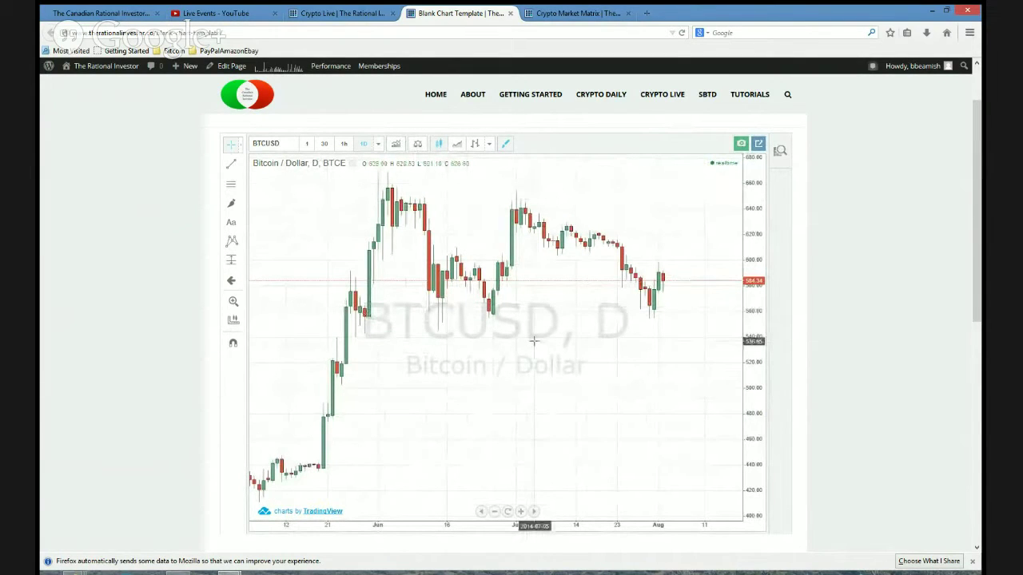
Step: Demonstrate panning the daily BTCUSD chart, with the time range widened to reach back before April
left_click_drag(534, 341, 579, 344)
scroll(575, 341, "down", 2)
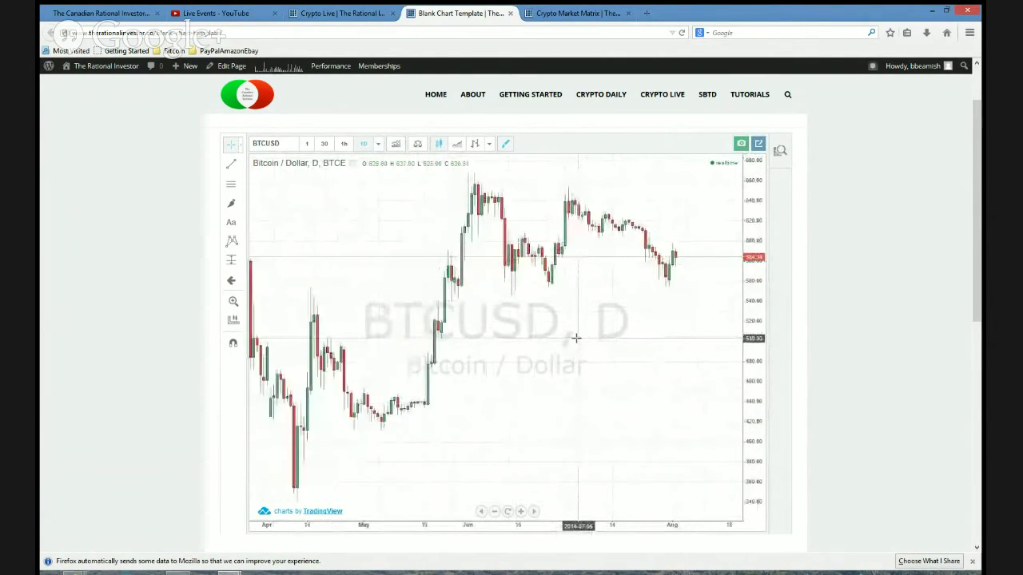
left_click_drag(554, 332, 587, 308)
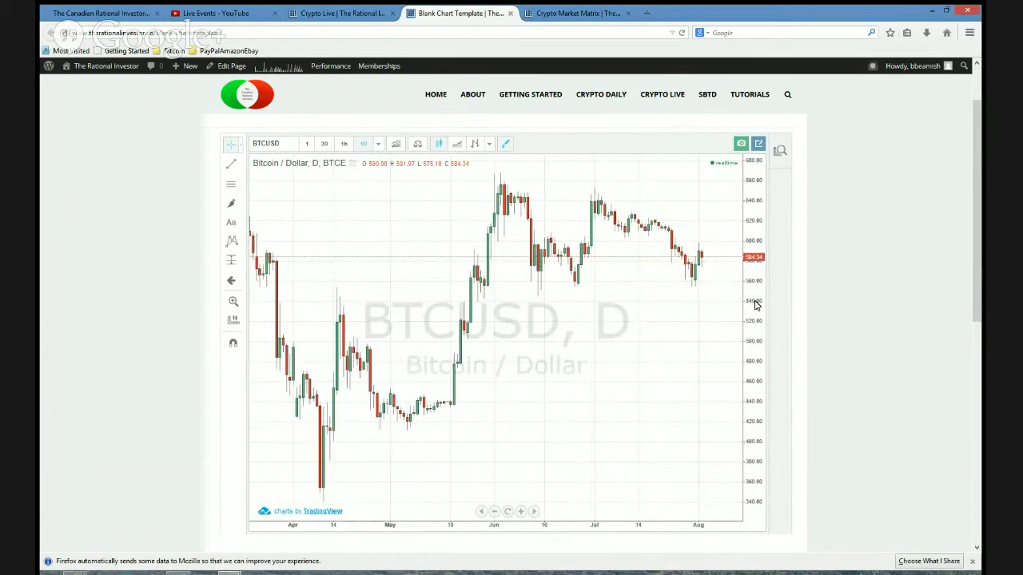
mouse_move(754, 305)
left_mouse_down()
mouse_move(755, 315)
mouse_move(757, 305)
left_mouse_up()
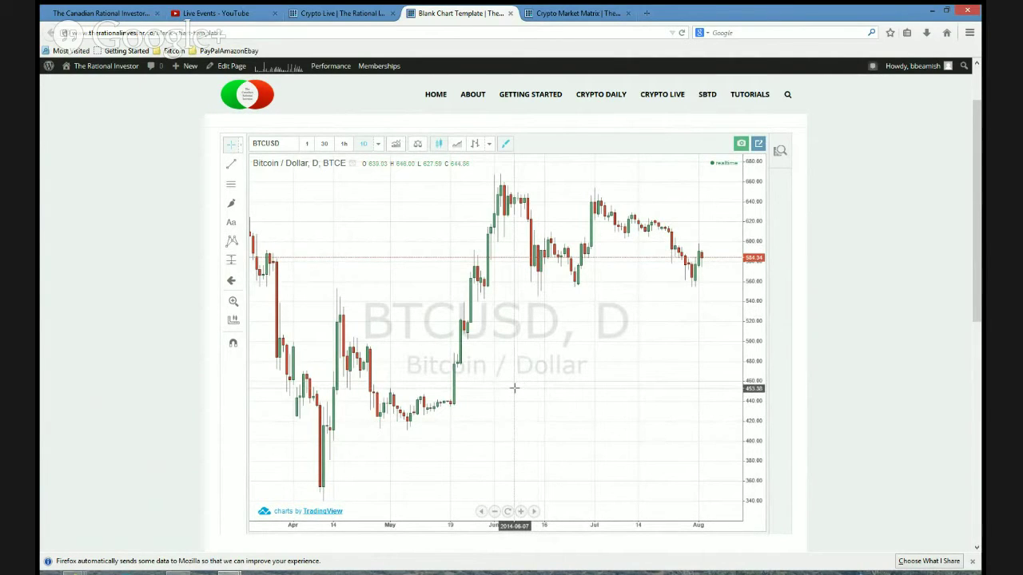
left_click_drag(514, 388, 534, 381)
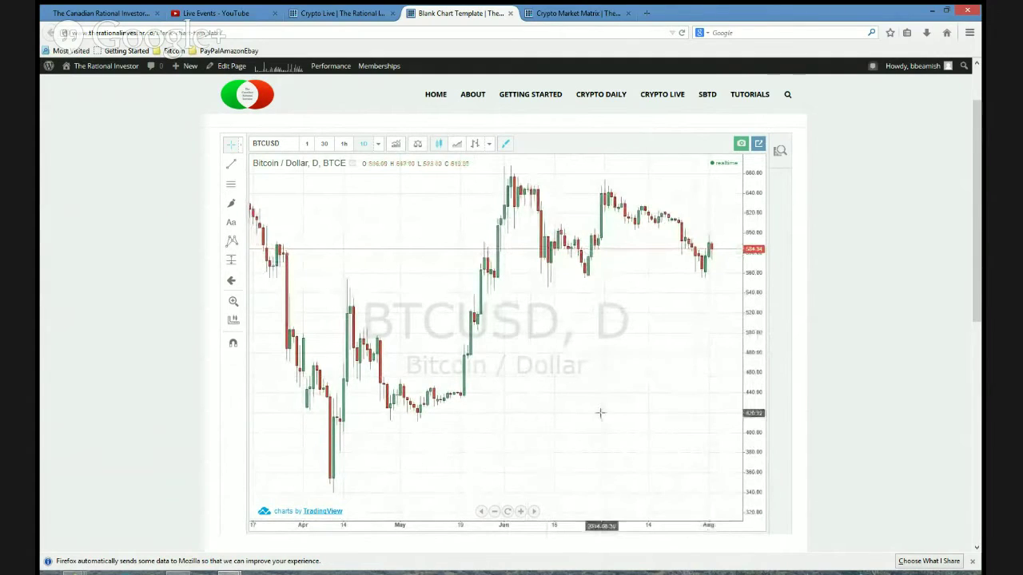
Step: Demonstrate zooming the BTCUSD chart's time range in and out, finishing on a closer view of the June and July candles
scroll(540, 365, "up", 3)
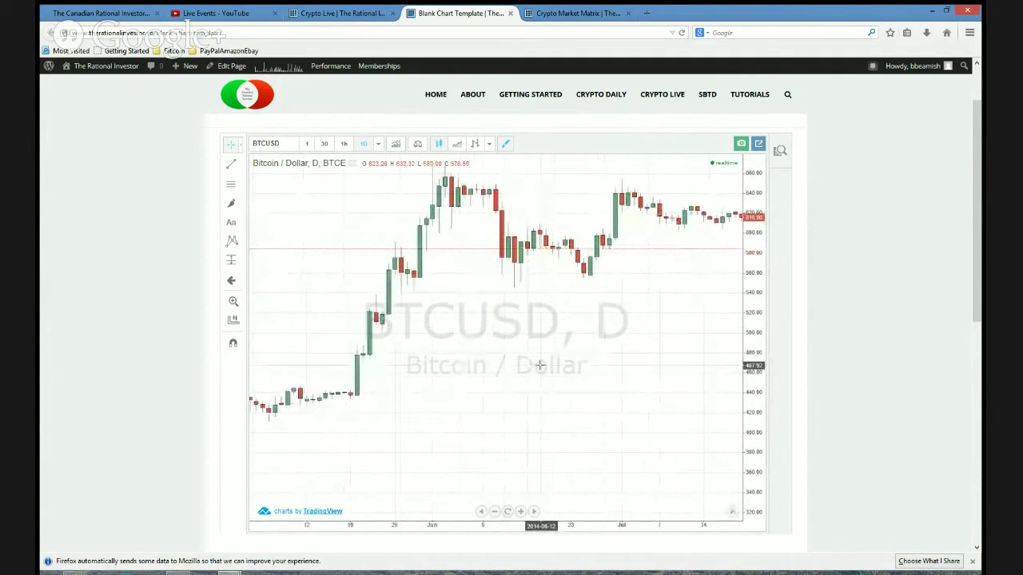
scroll(540, 365, "down", 4)
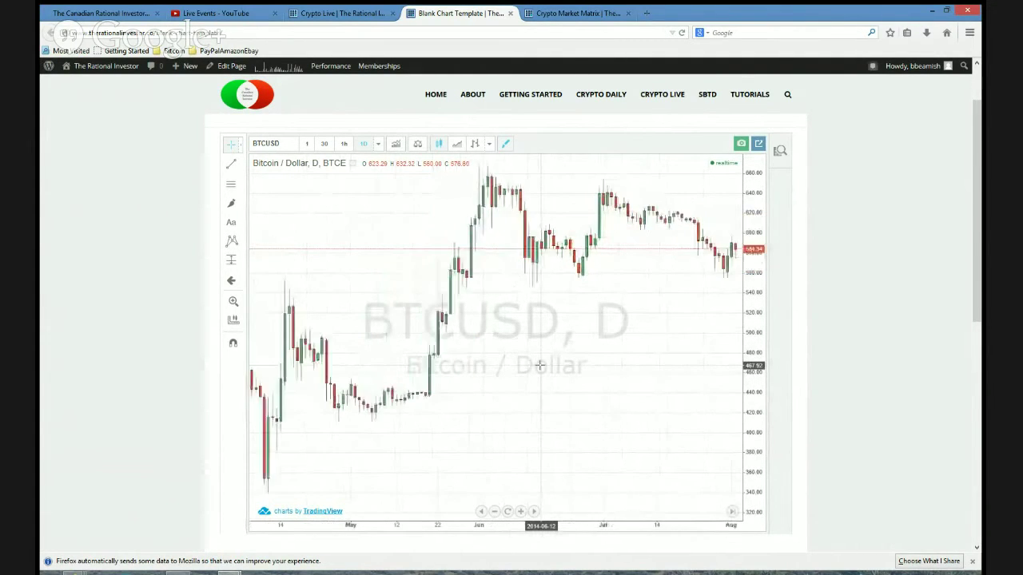
scroll(541, 365, "down", 4)
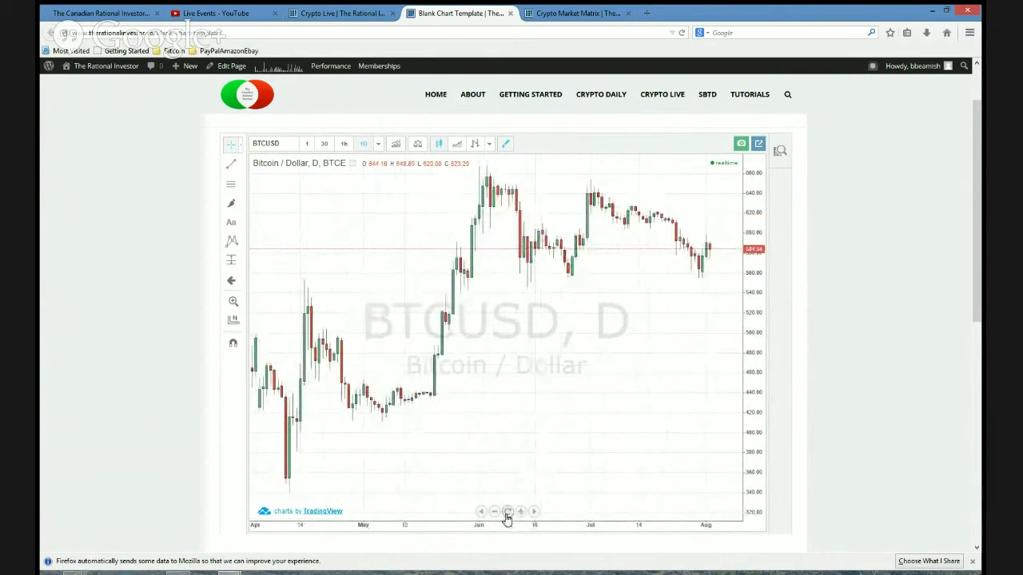
scroll(548, 408, "up", 4)
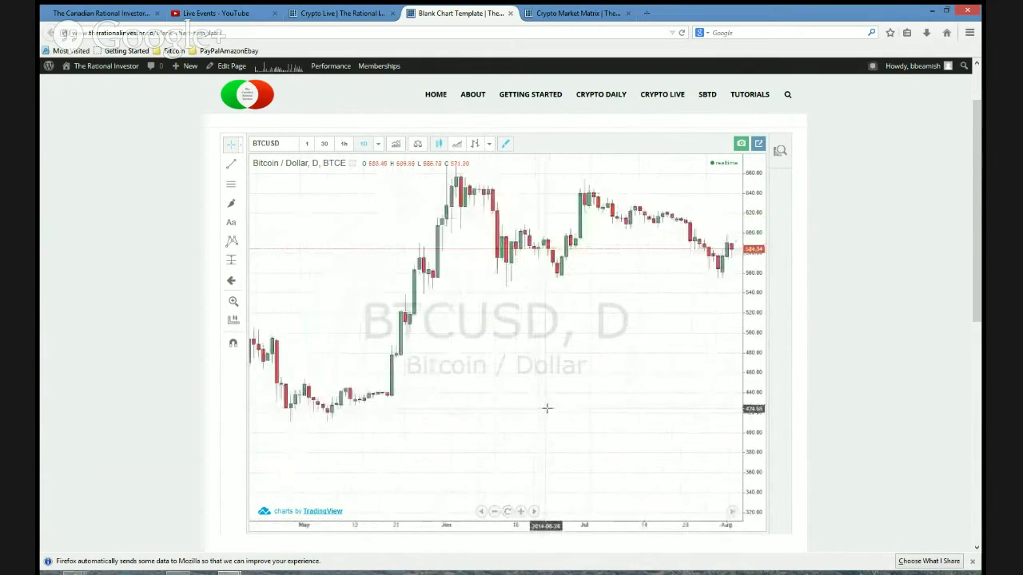
scroll(537, 409, "up", 4)
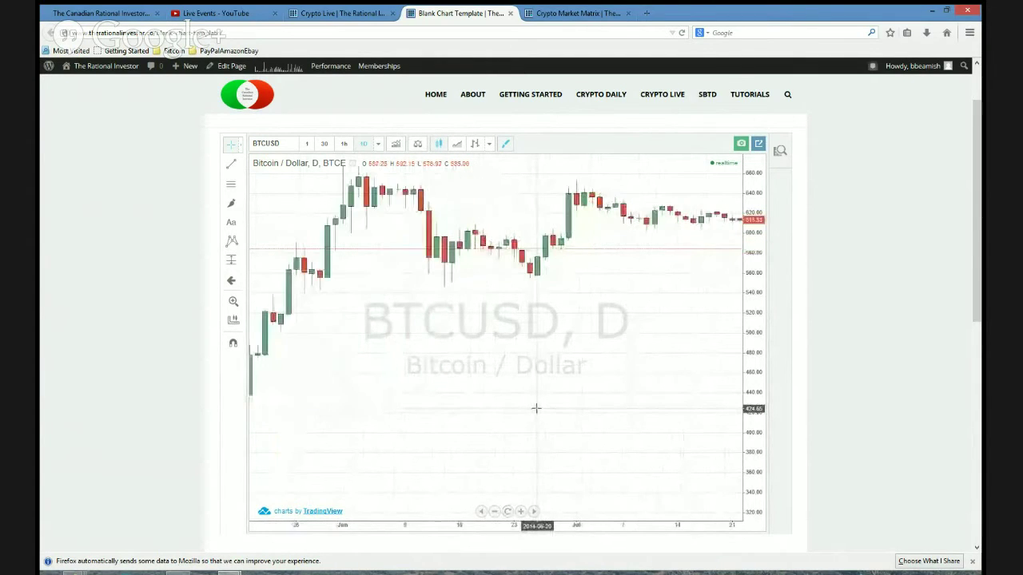
scroll(536, 408, "down", 1)
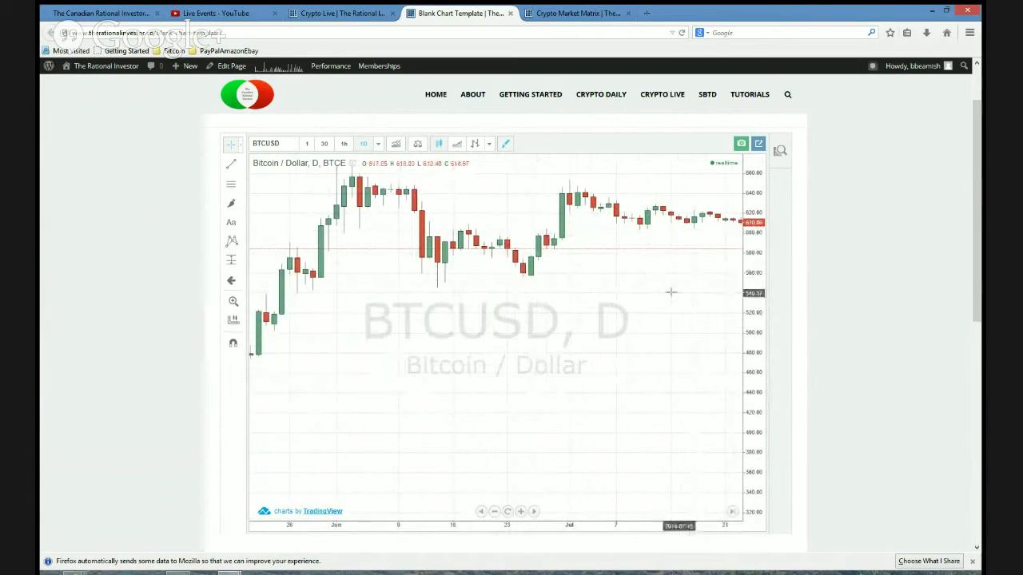
Step: Move the BTCUSD candles within the chart and stretch the price scale to enlarge them vertically
left_click_drag(599, 290, 575, 410)
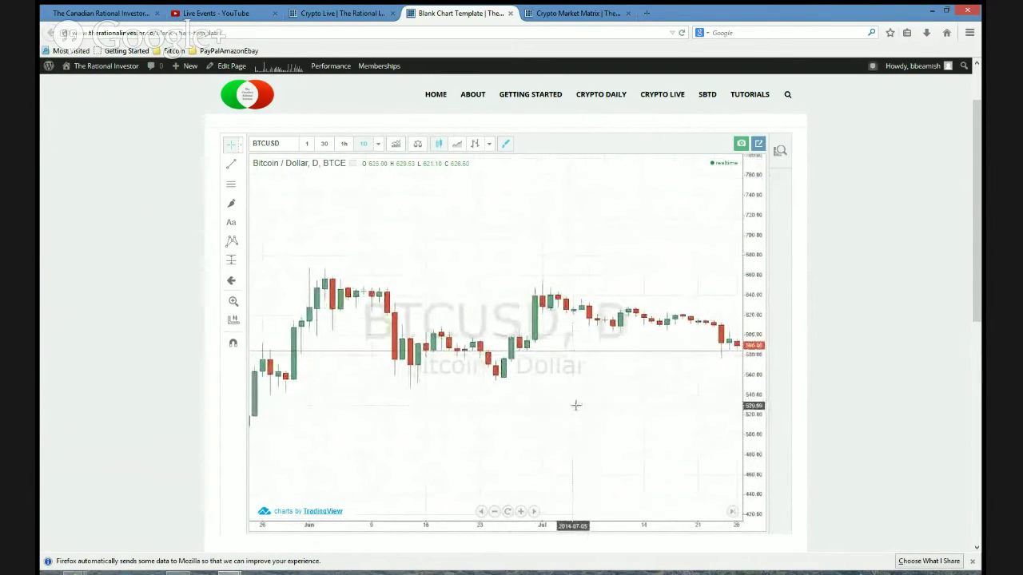
left_click_drag(753, 388, 753, 249)
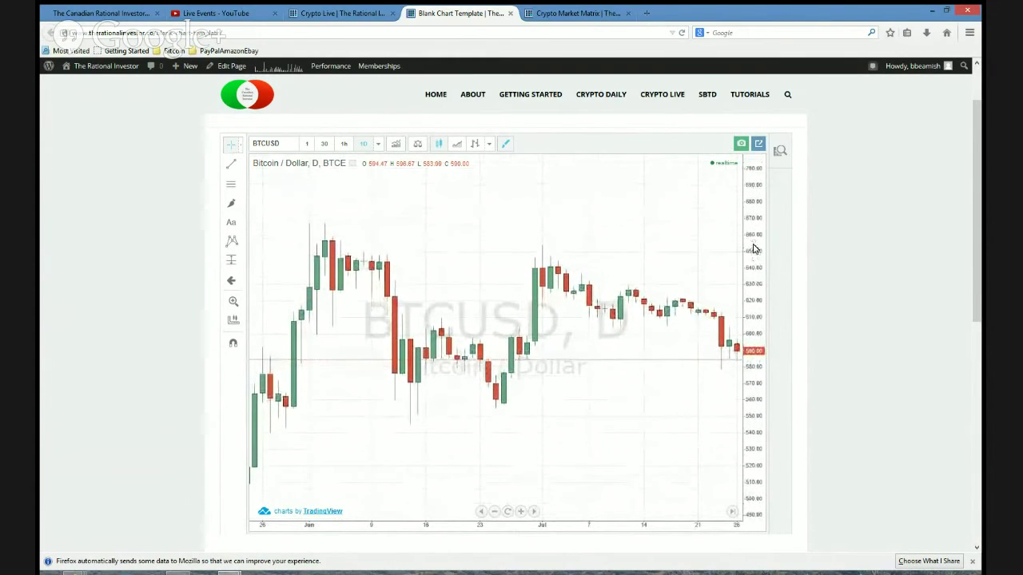
left_click_drag(754, 412, 754, 370)
left_click_drag(632, 402, 615, 421)
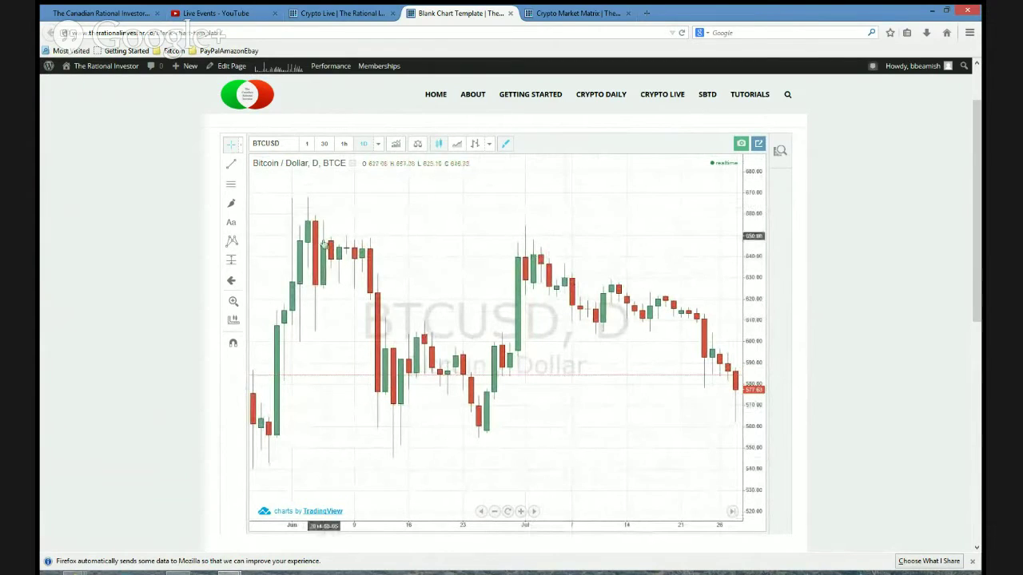
Step: Reset the BTCUSD chart view and reposition the daily candles from March to August
left_click(508, 513)
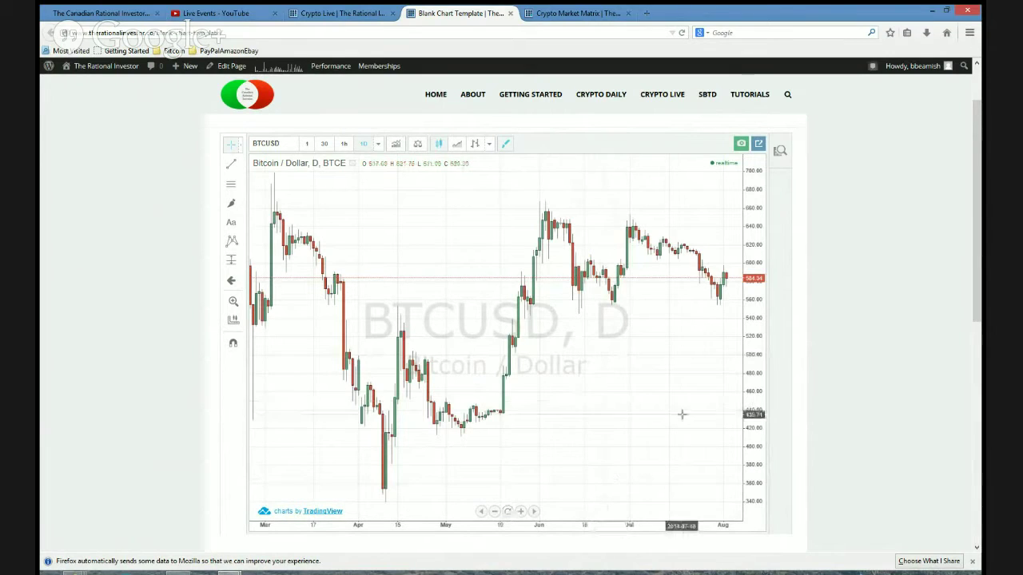
left_click_drag(637, 367, 644, 322)
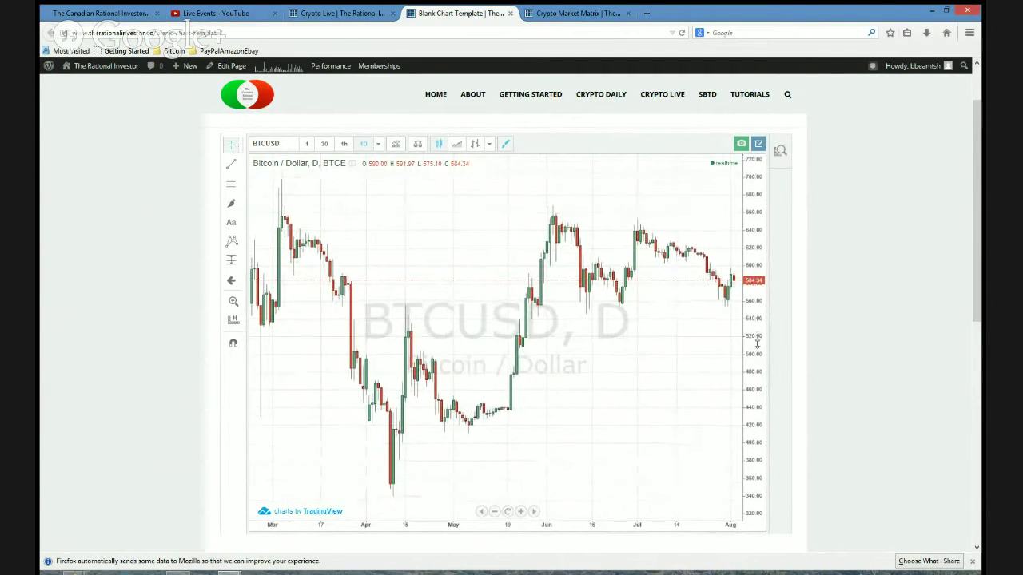
left_click_drag(682, 347, 663, 318)
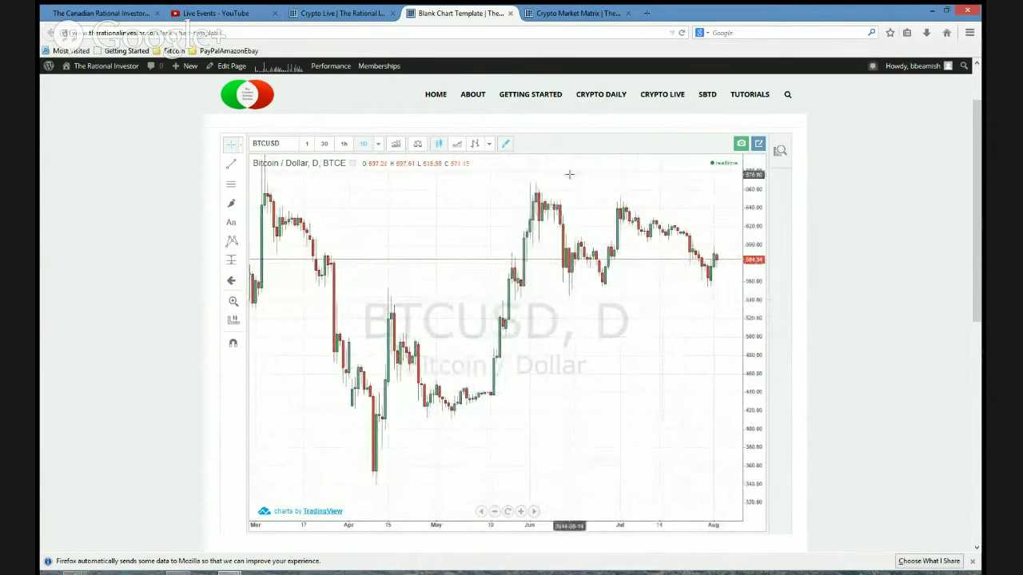
Step: Hide the drawing toolbar beside the BTCUSD chart and set the chart's time interval to 1 hour
left_click(505, 144)
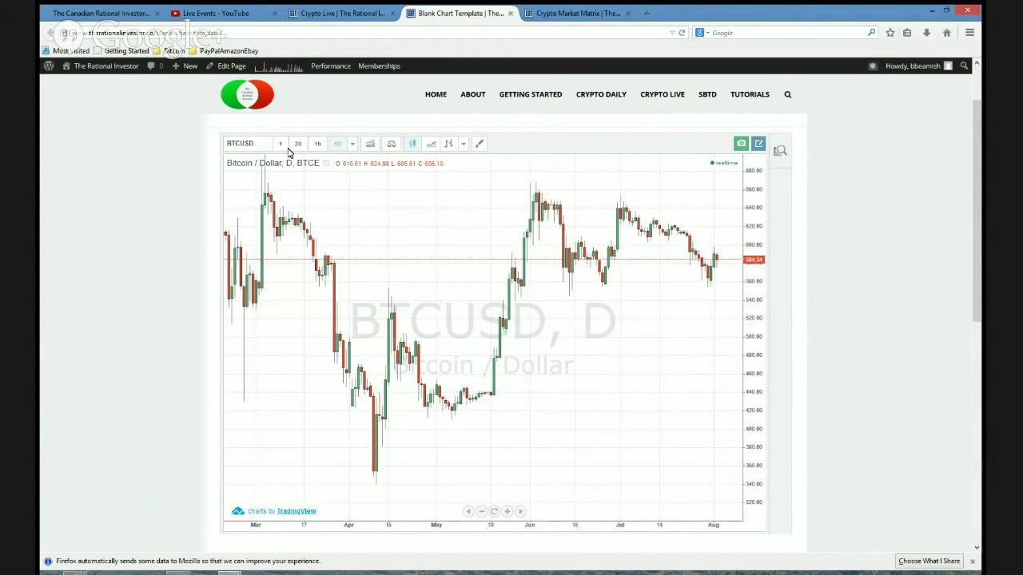
left_click(353, 146)
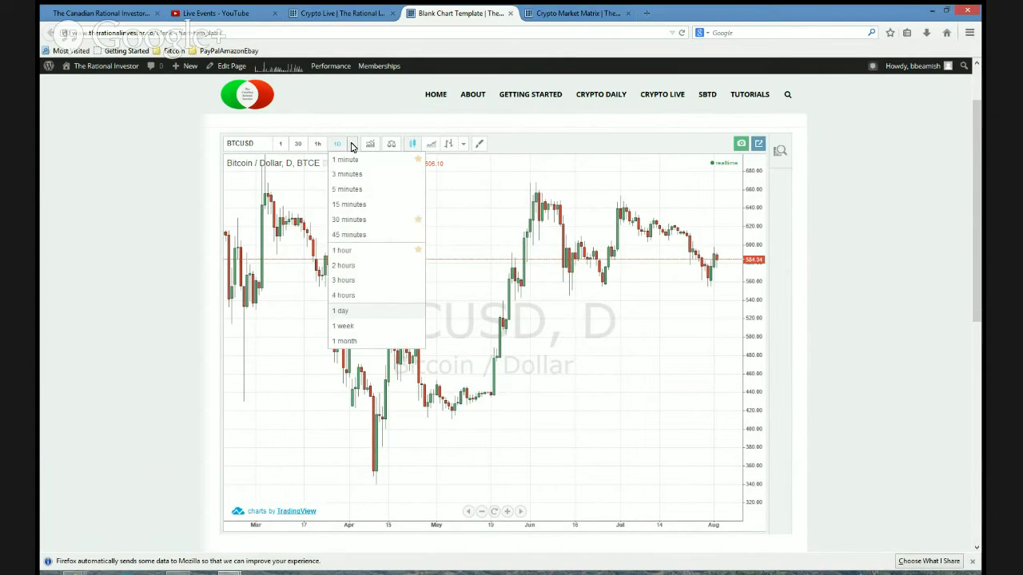
left_click(354, 253)
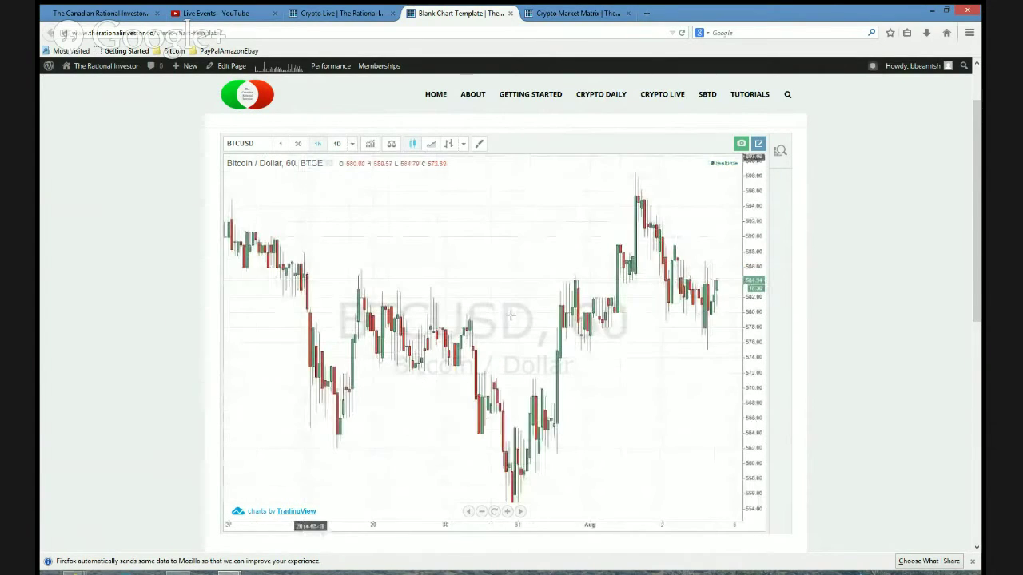
Step: Switch the BTCUSD chart to the 3-minute interval and return it to the 1-hour interval
left_click(354, 144)
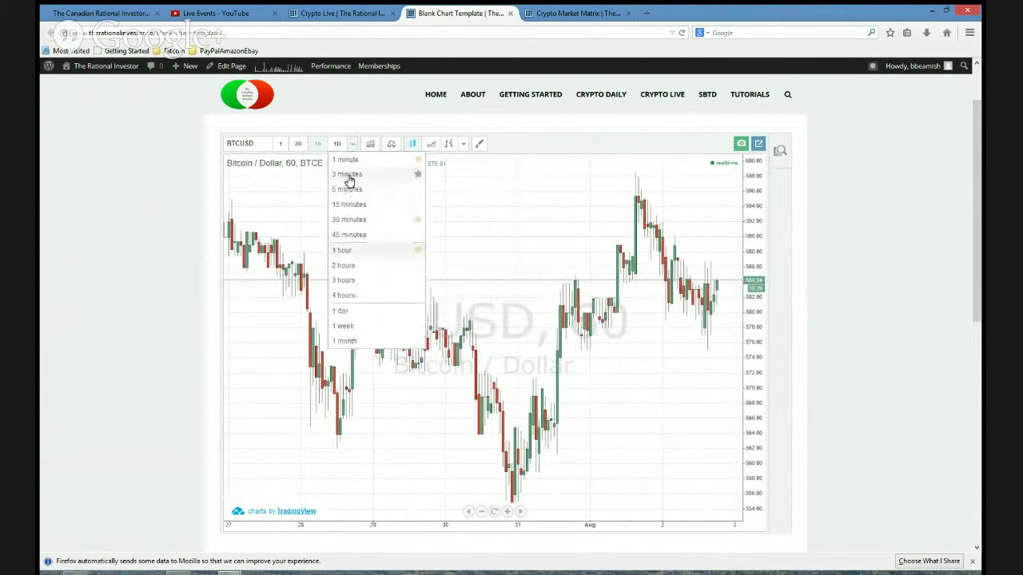
left_click(349, 175)
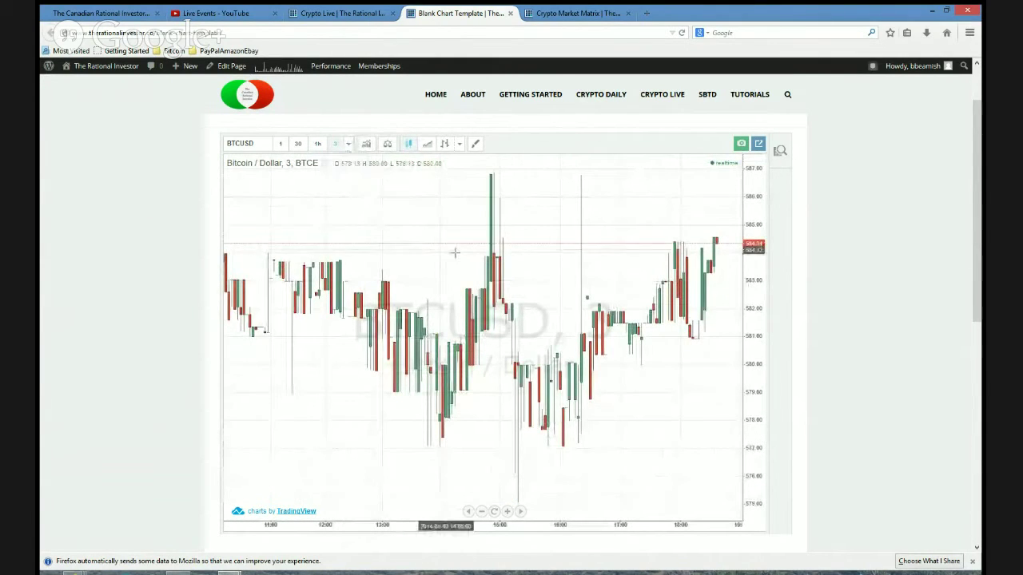
left_click(349, 145)
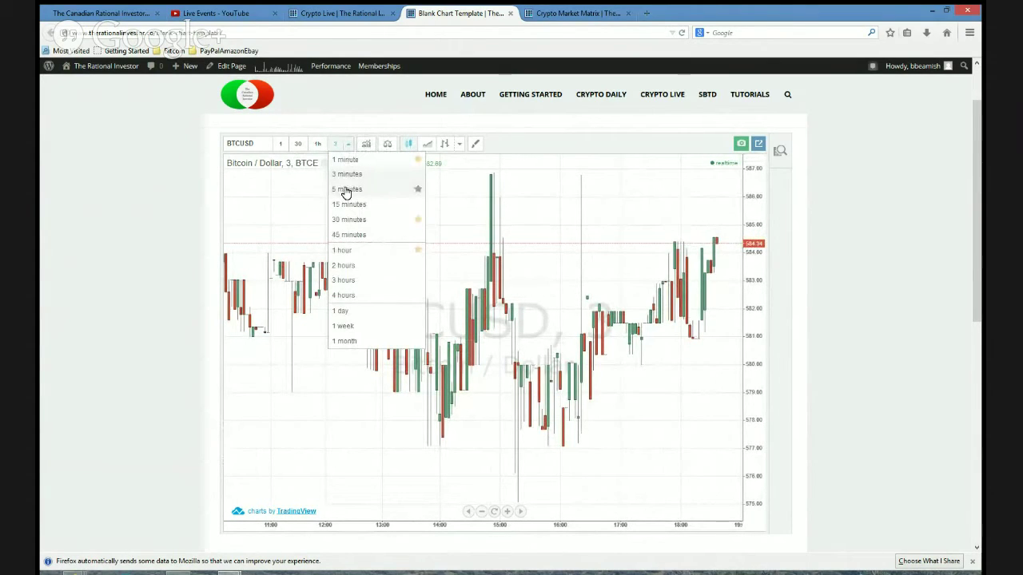
left_click(352, 250)
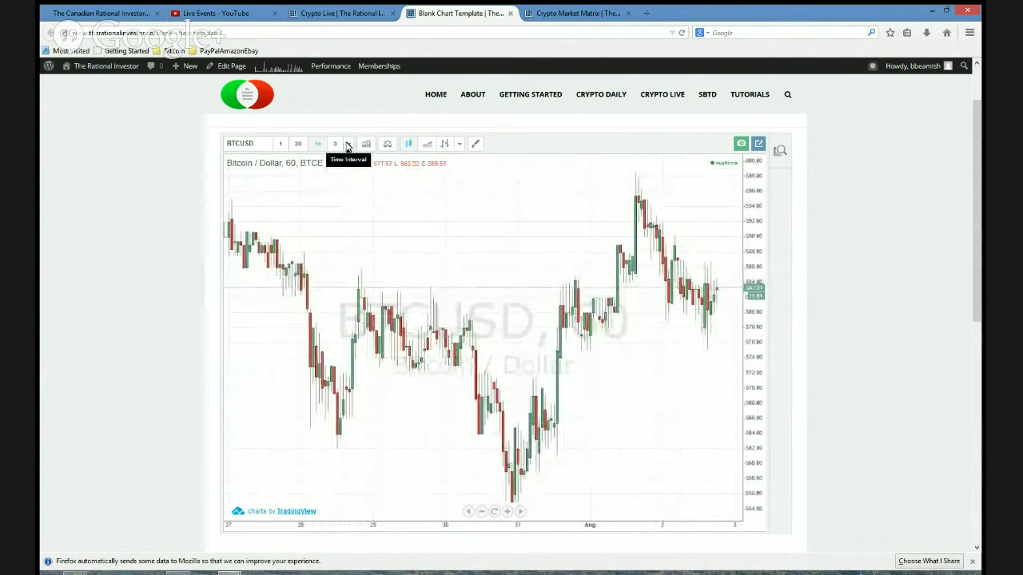
Step: Show the BTCUSD chart in the 4-hour interval and return it to the 1-day interval
left_click(348, 145)
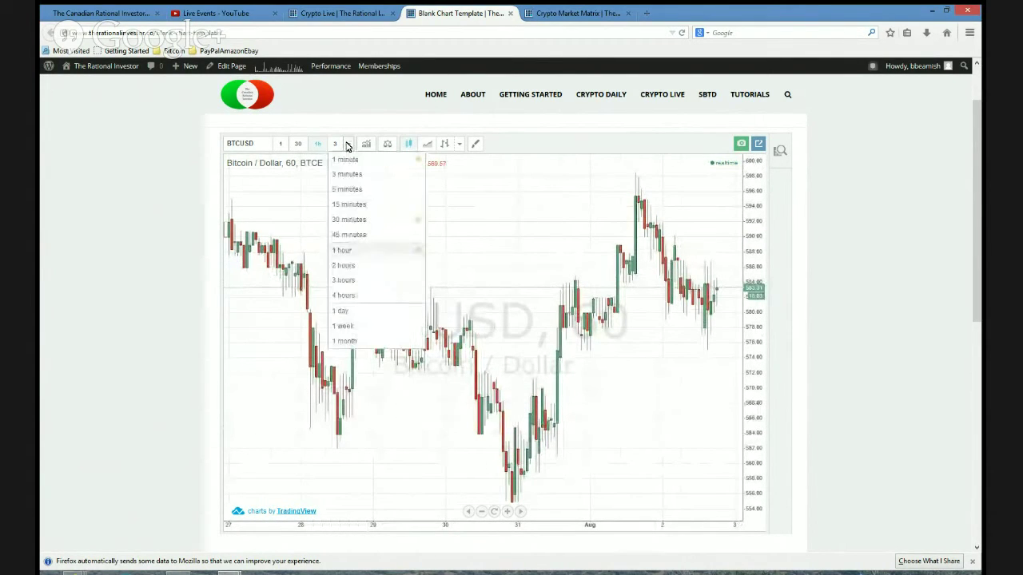
left_click(361, 296)
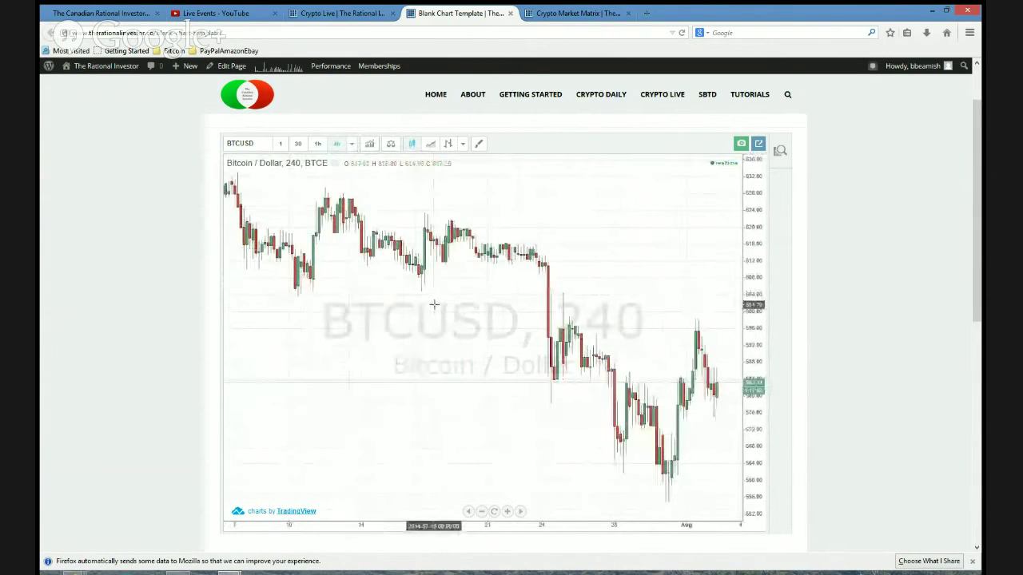
left_click(351, 146)
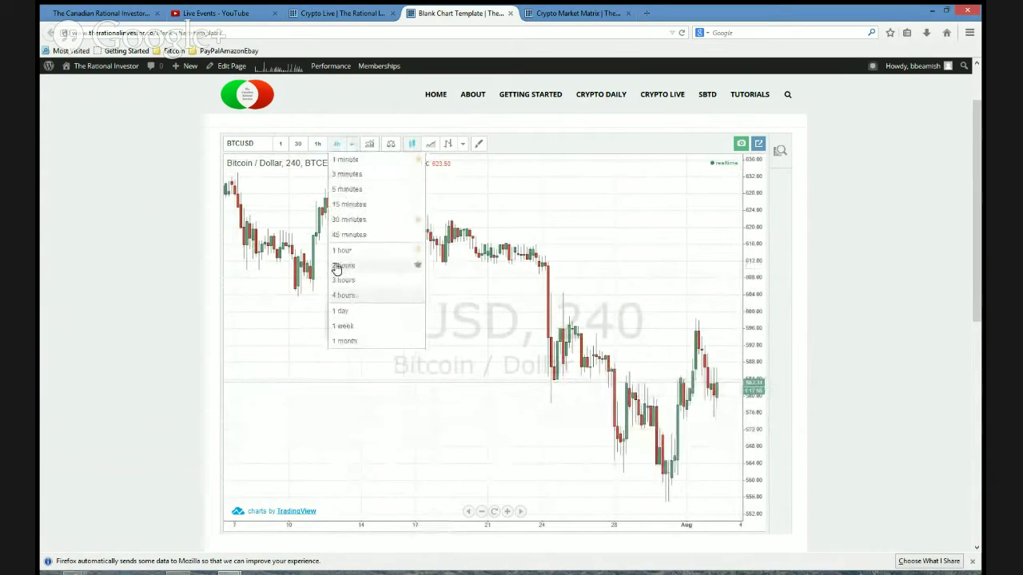
left_click(342, 313)
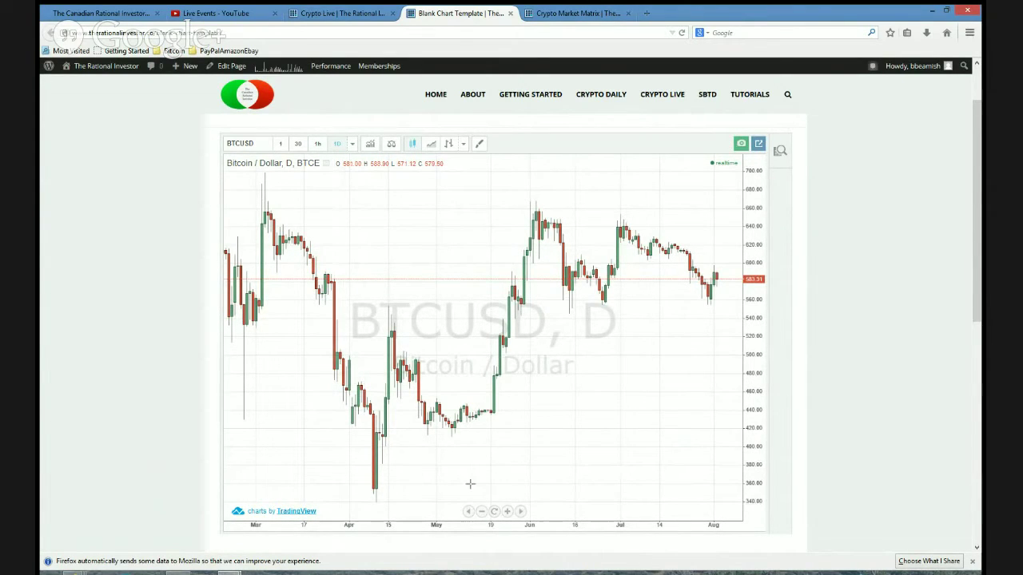
Step: Browse the chart's available indicators and add the MACD indicator below the daily BTCUSD candles
left_click(370, 145)
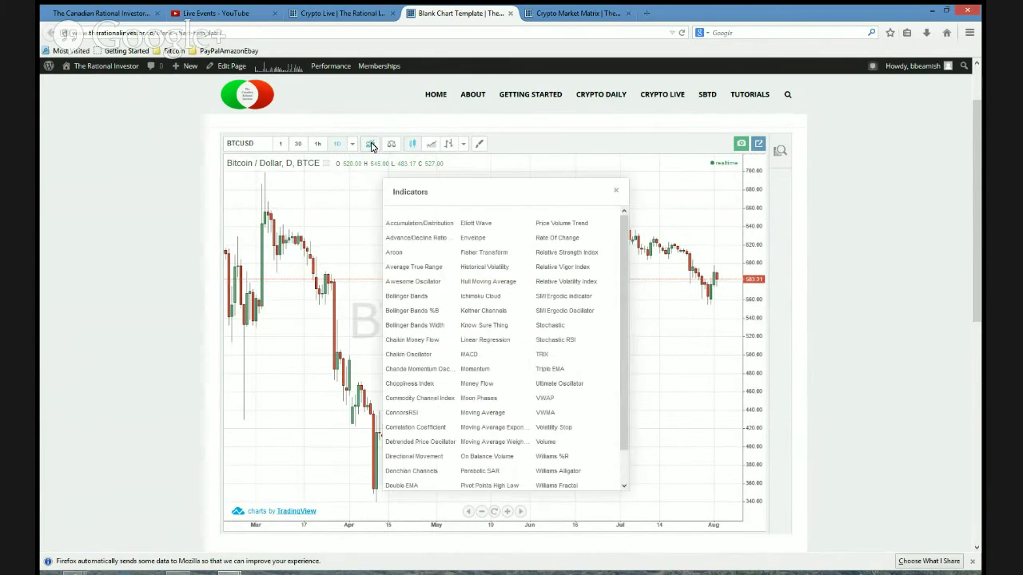
left_click_drag(626, 265, 628, 300)
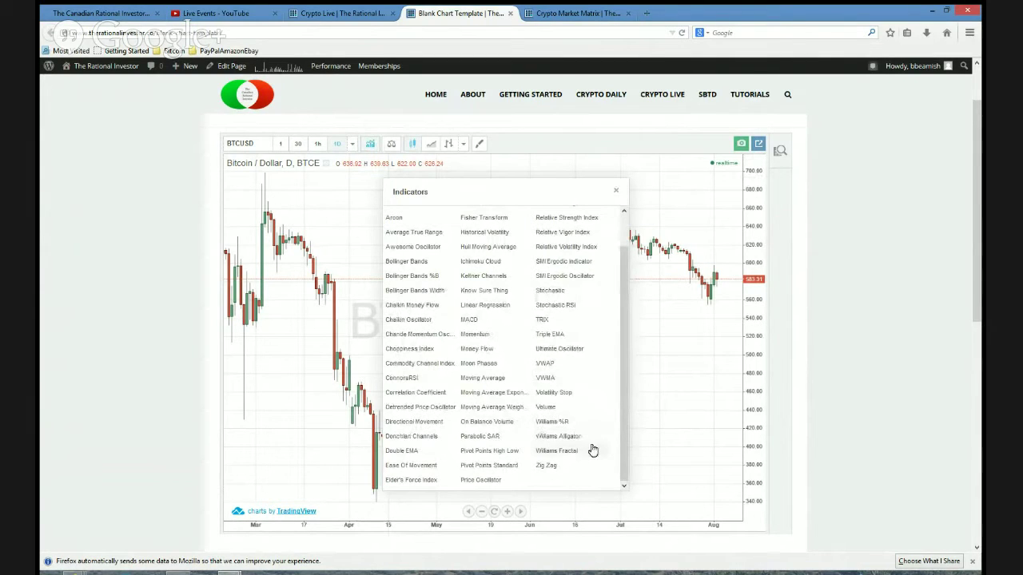
left_click(466, 323)
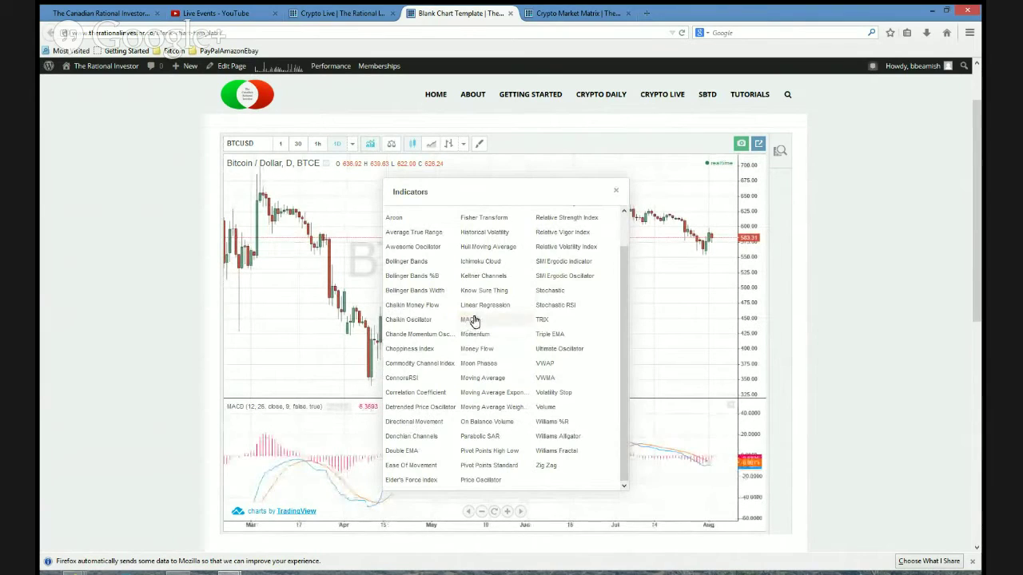
left_click(615, 194)
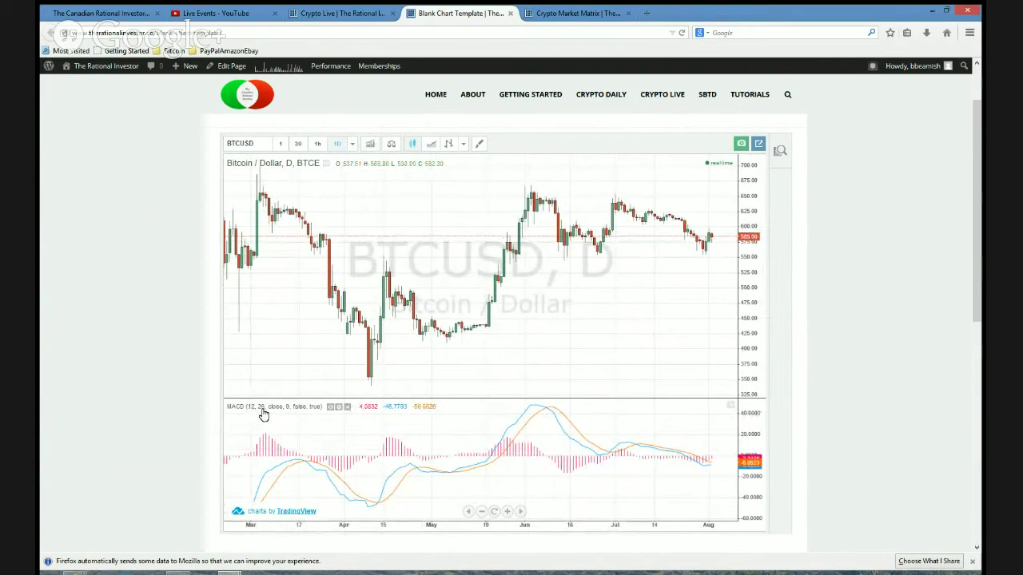
Step: Set the MACD indicator's fast length to 9 and its slow length to 30
left_click(340, 408)
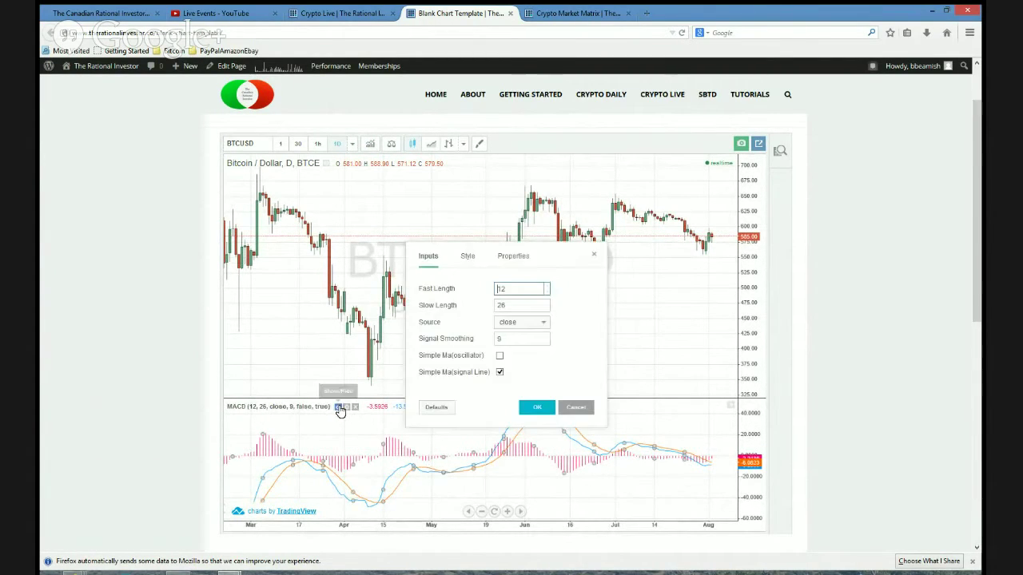
left_click(548, 297)
left_click(548, 296)
left_click(547, 296)
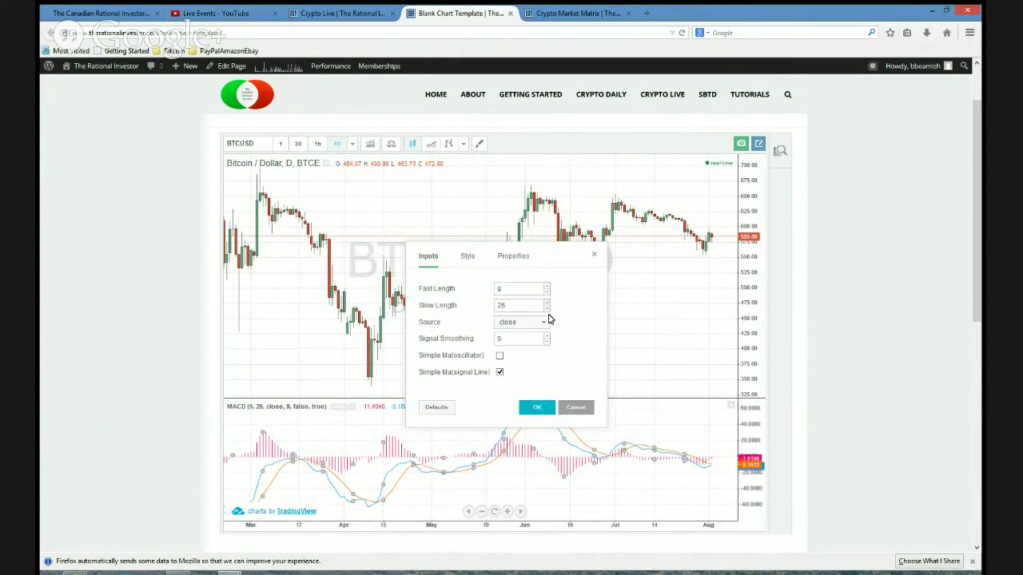
left_click(548, 305)
left_click(548, 305)
left_click(547, 304)
left_click(547, 305)
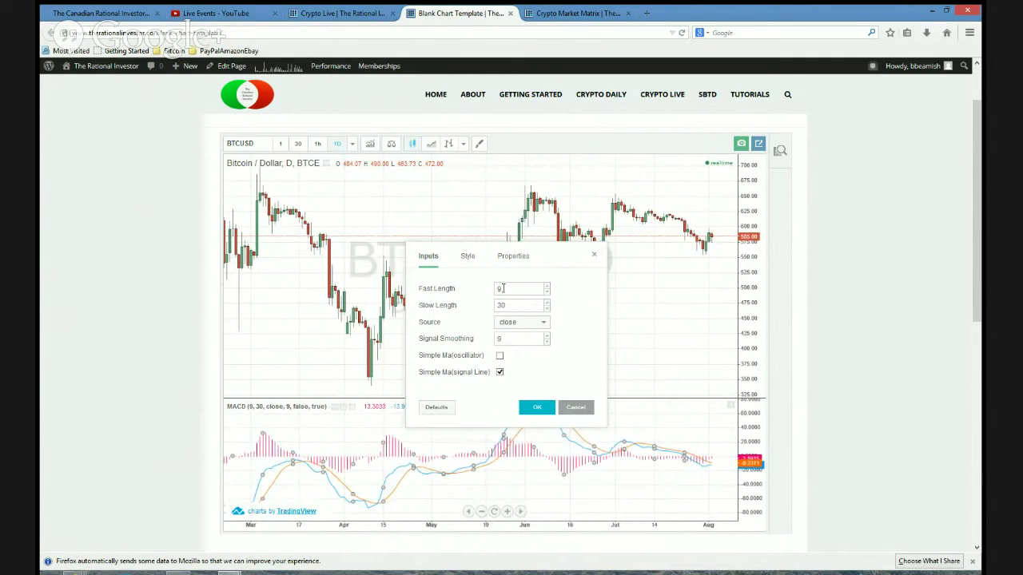
Step: Hide the MACD and Signal lines in the indicator's style settings, leaving only the histogram displayed
left_click(470, 259)
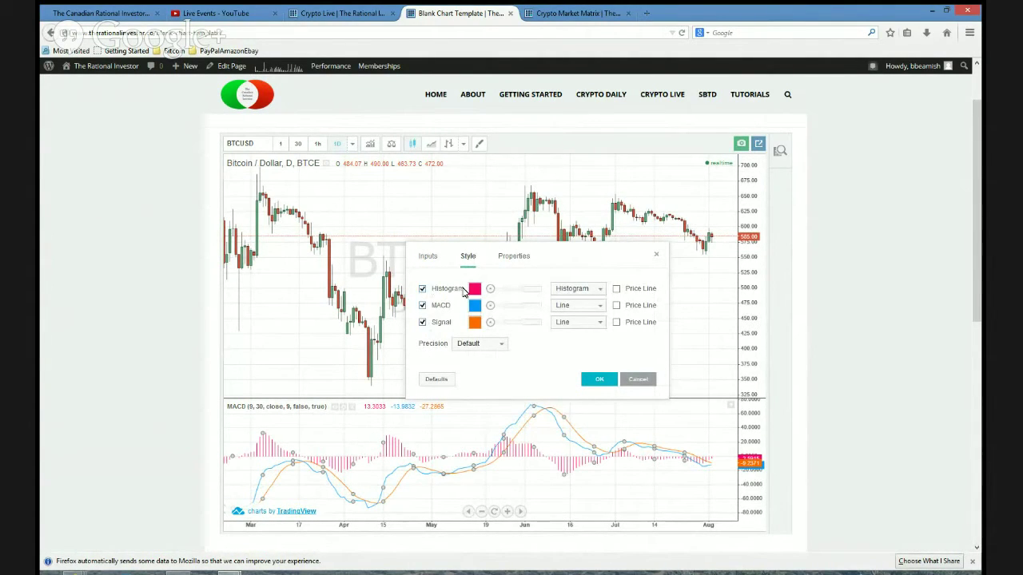
left_click(423, 307)
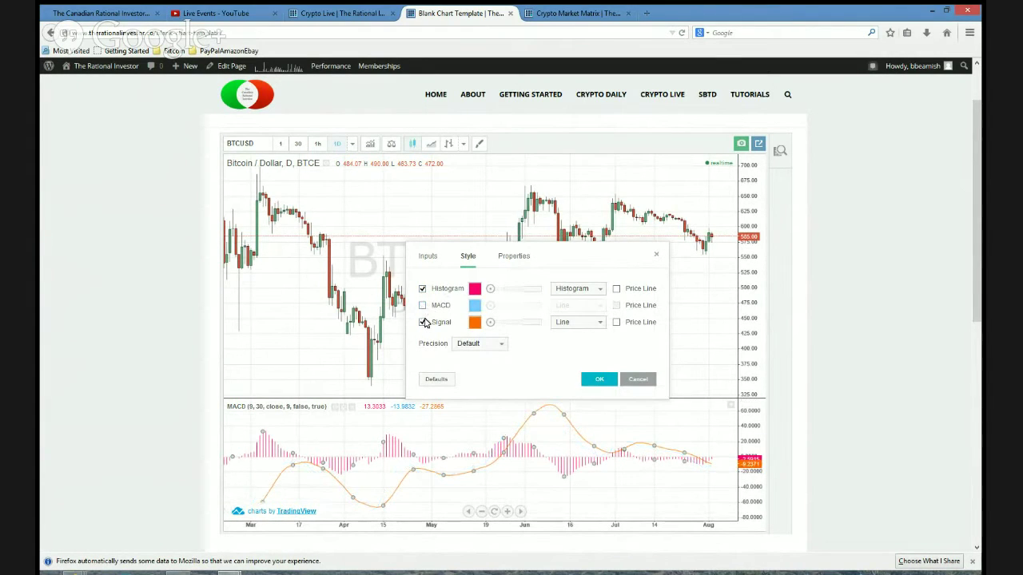
left_click(423, 323)
left_click(598, 379)
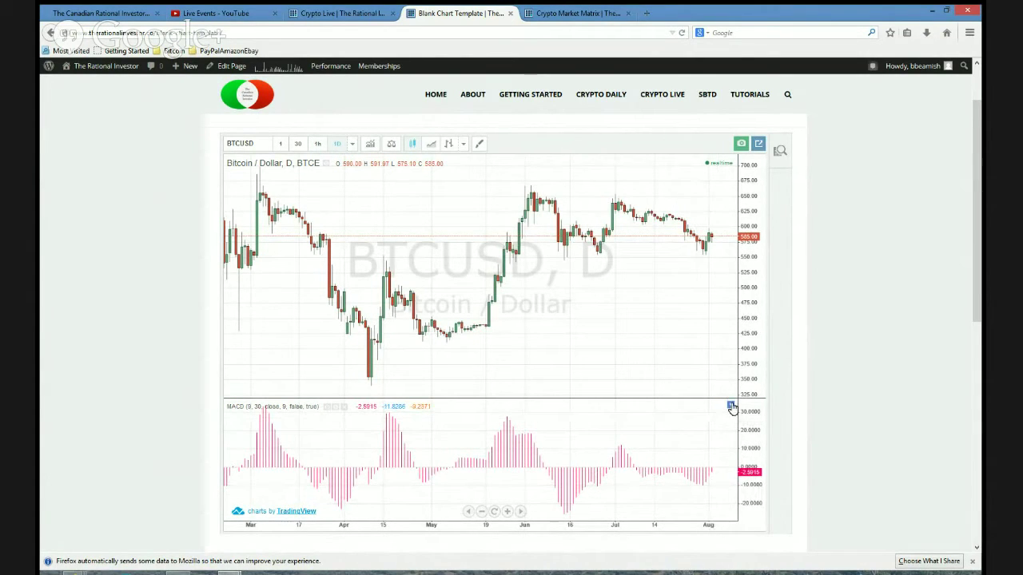
Step: Add a second MACD indicator below the first and restore the new one's default settings
left_click(370, 145)
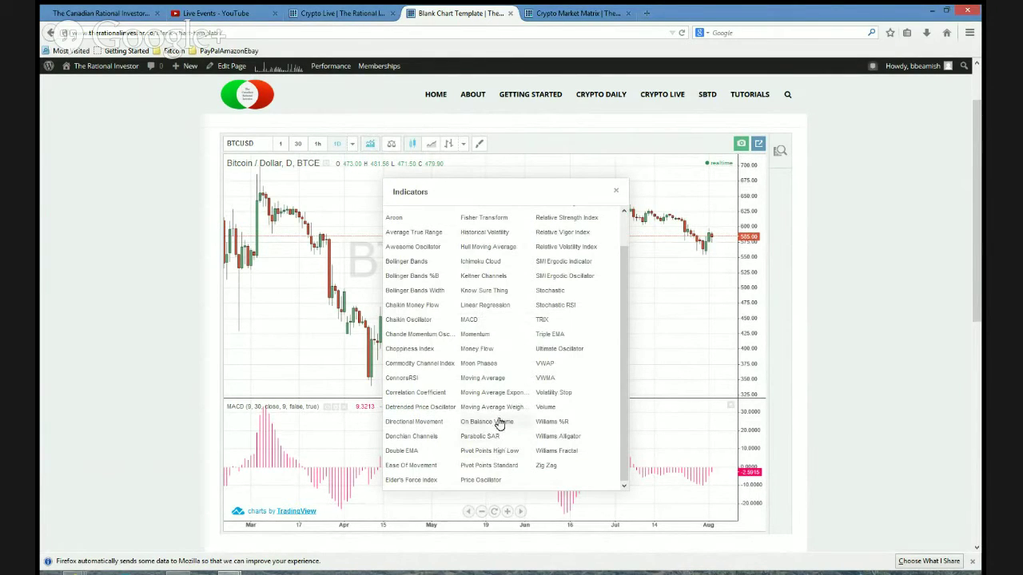
left_click(467, 319)
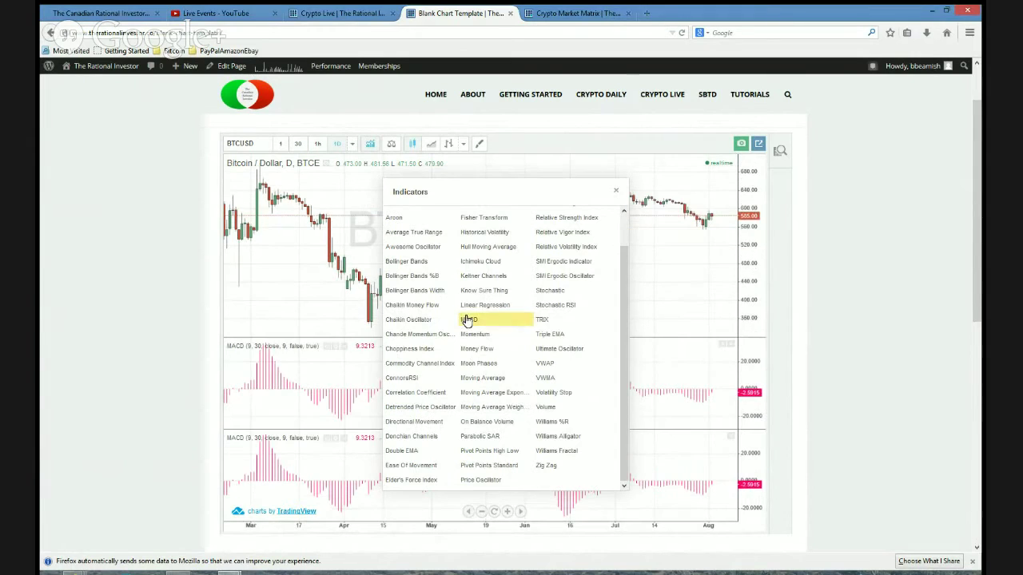
left_click(616, 194)
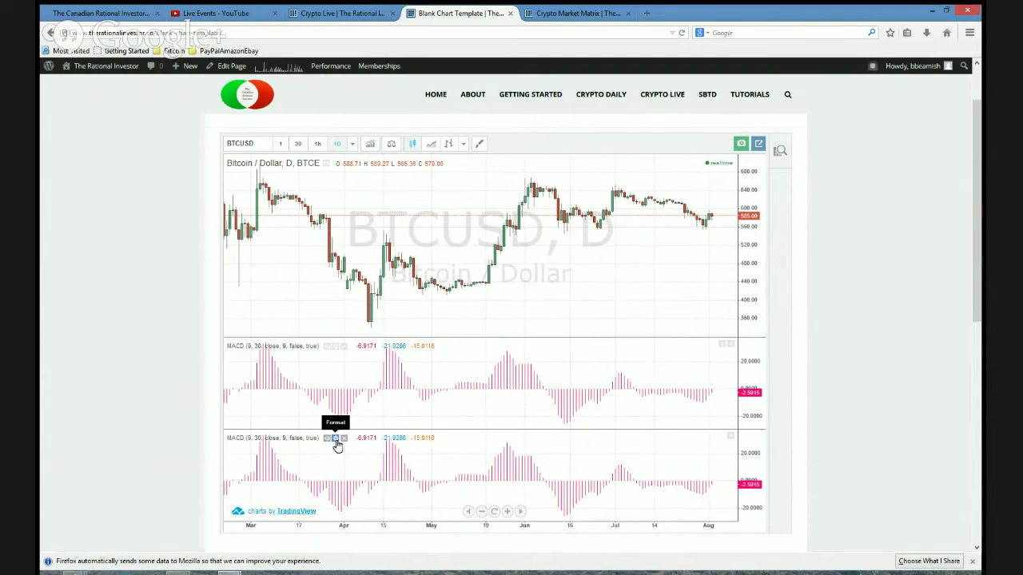
left_click(334, 445)
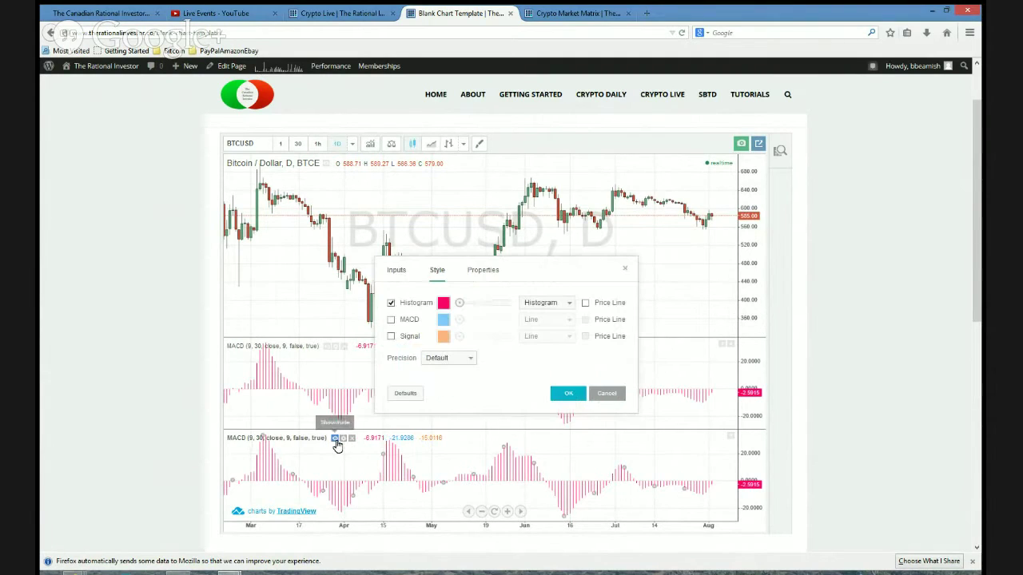
left_click(414, 395)
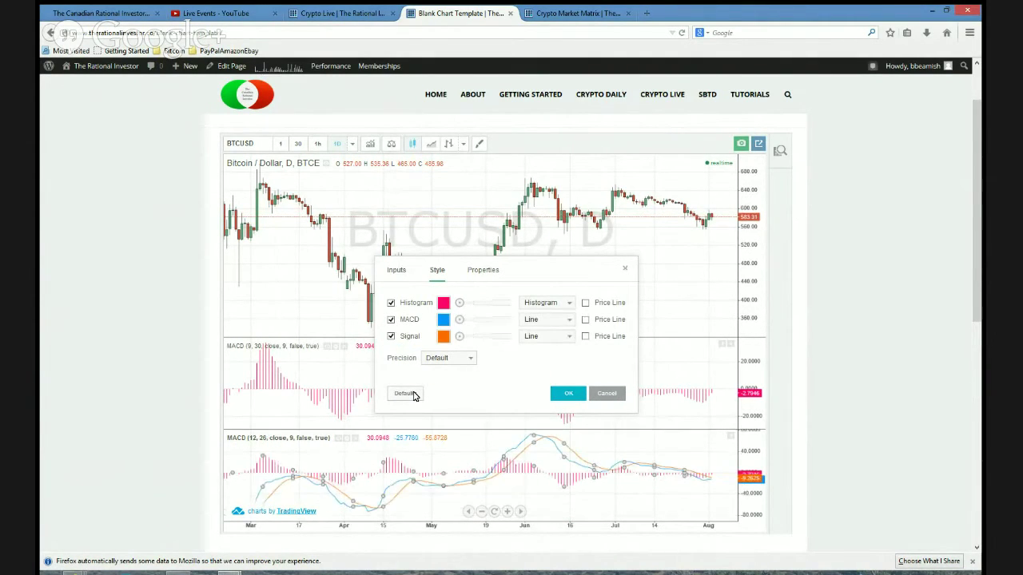
left_click(566, 394)
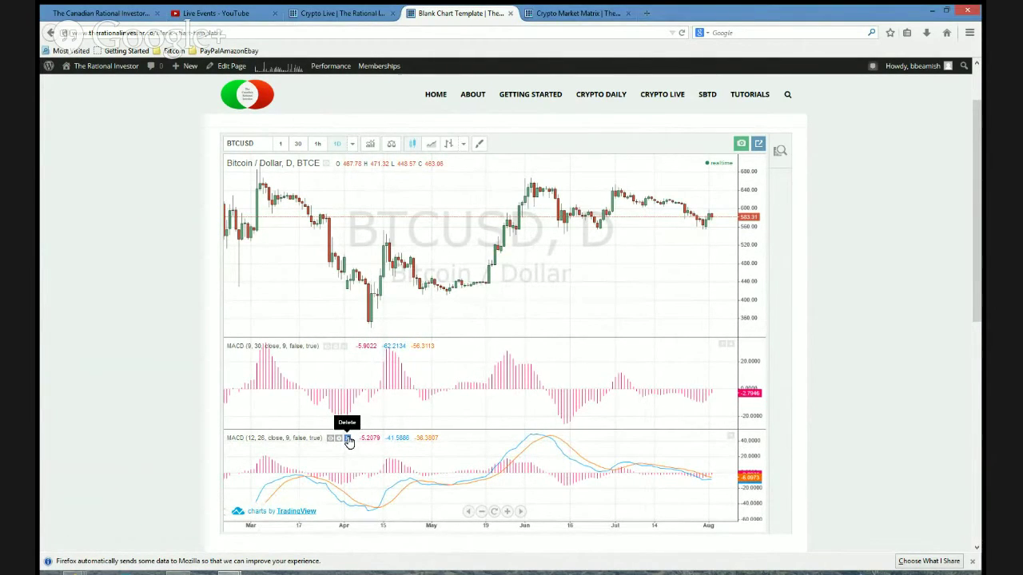
Step: Delete both MACD indicators from the BTCUSD chart
left_click(347, 439)
left_click(345, 409)
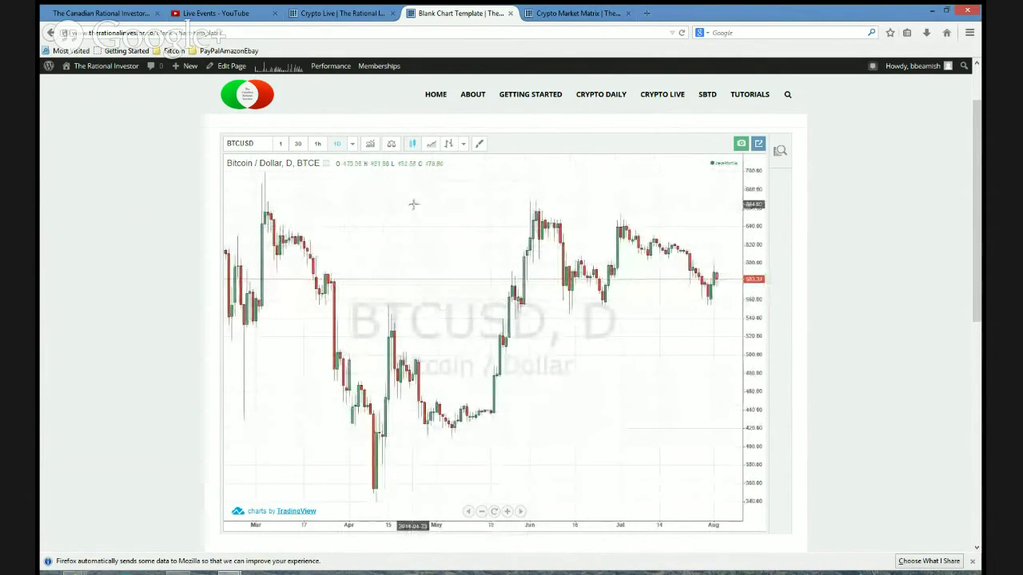
Step: Add the Williams %R indicator below the daily BTCUSD candles
left_click(372, 145)
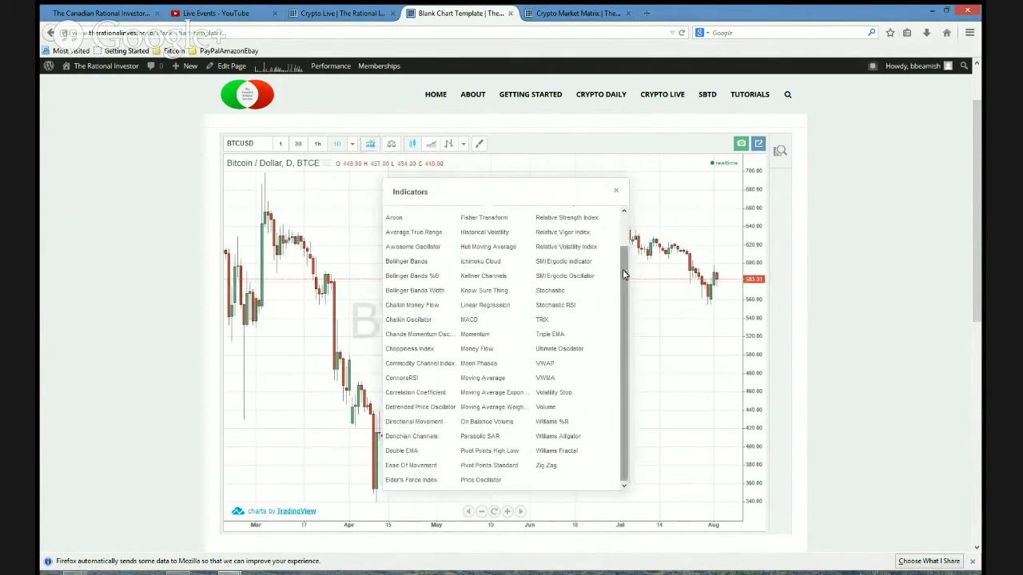
left_click(553, 423)
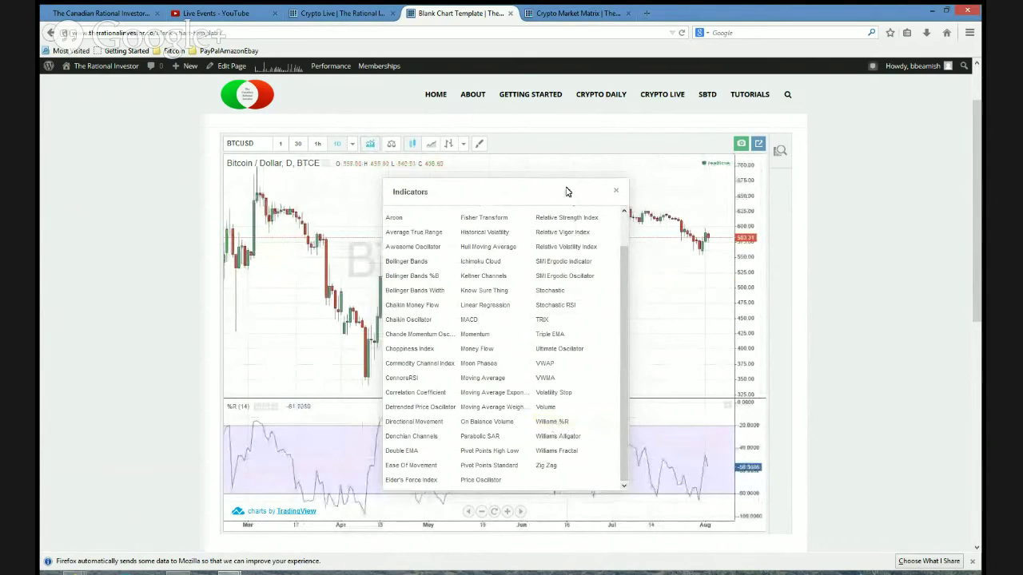
left_click(617, 193)
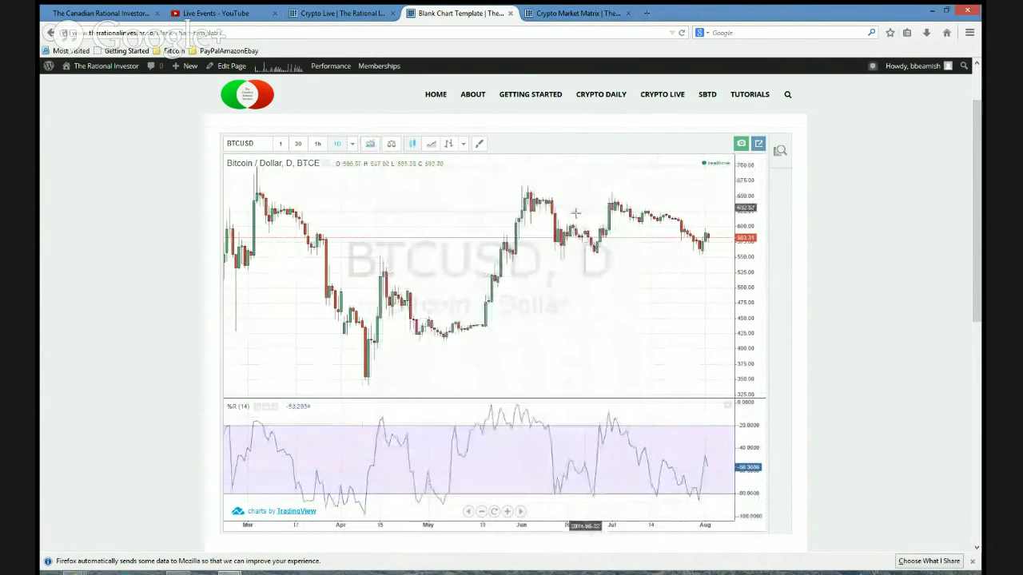
Step: Set the Williams %R indicator's length to 21, and delete the indicator from the chart
left_click(264, 409)
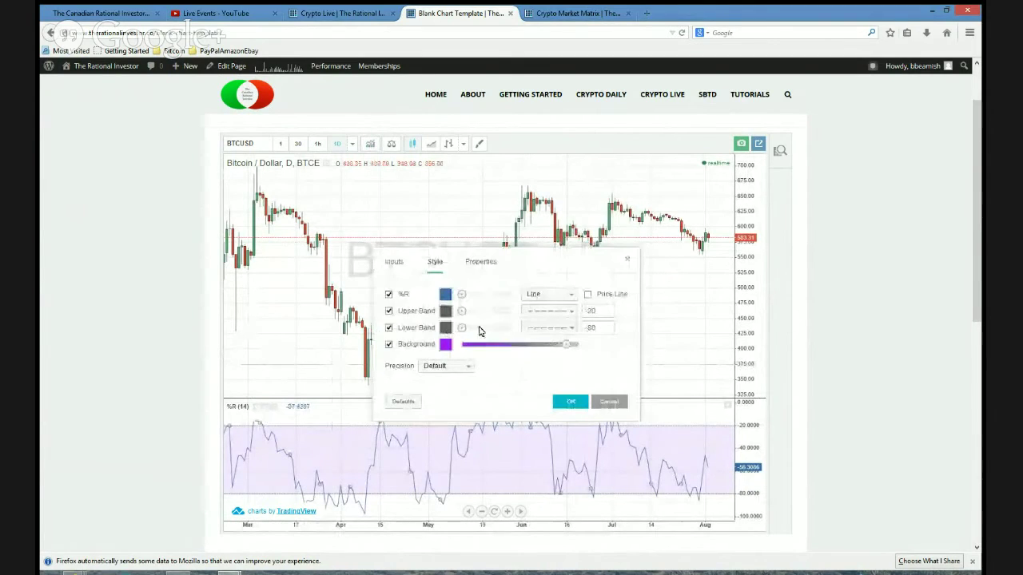
left_click(396, 262)
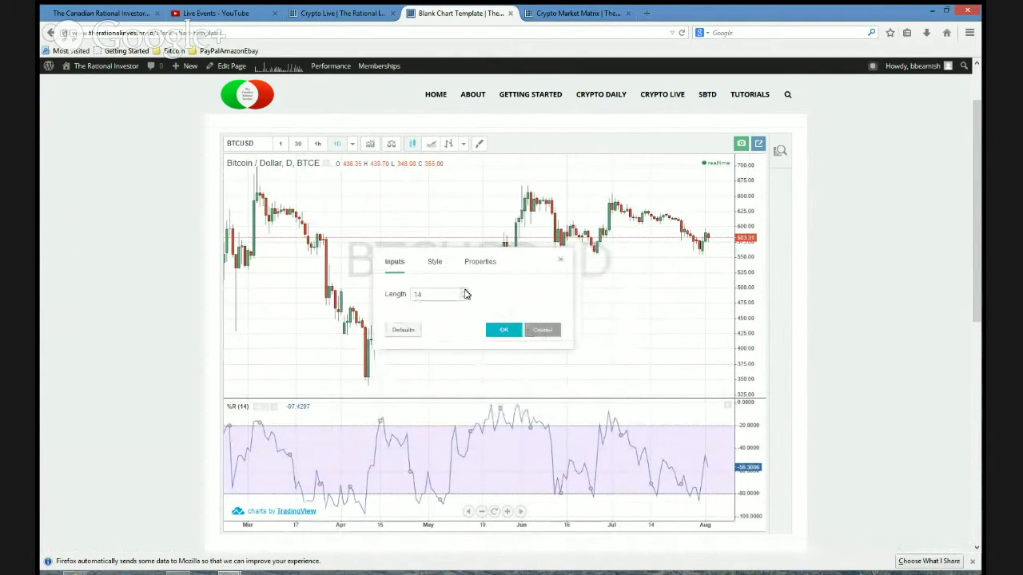
left_click(464, 293)
left_click(463, 293)
left_click(463, 293)
left_click(463, 293)
left_click(463, 293)
left_click(464, 294)
left_click(504, 330)
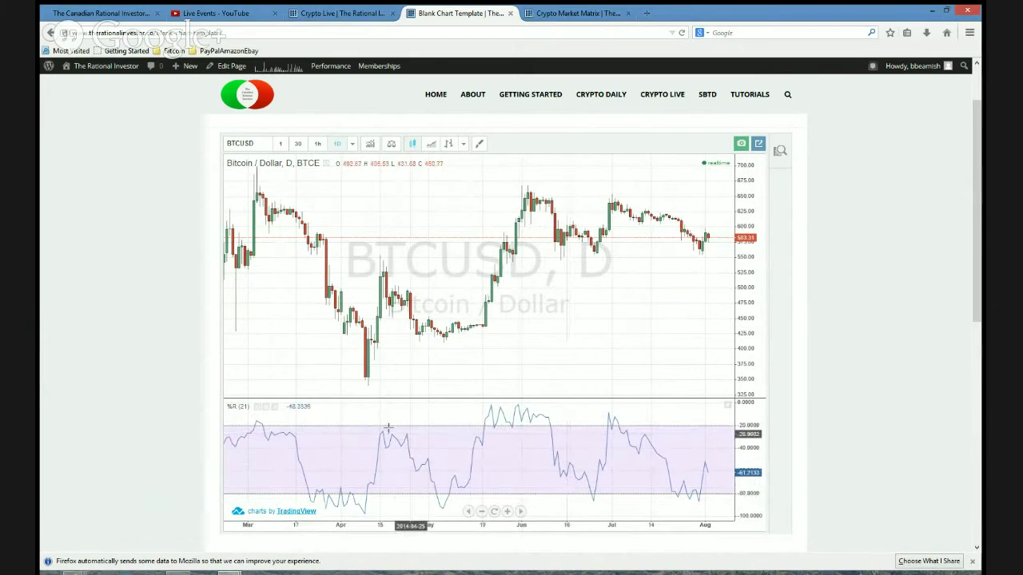
left_click(275, 408)
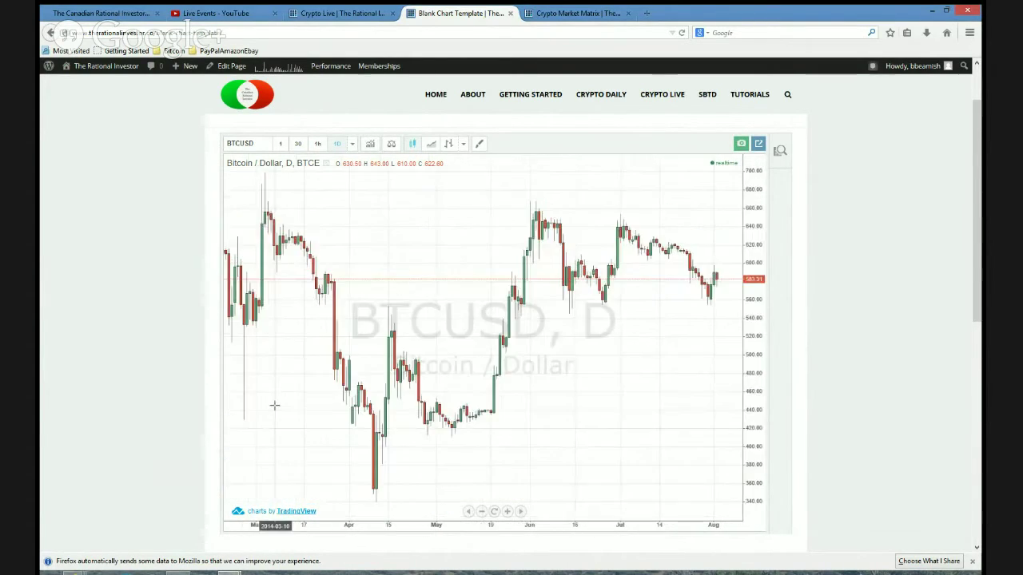
Step: Add the On Balance Volume indicator below the daily BTCUSD candles and delete it from the chart
left_click(370, 144)
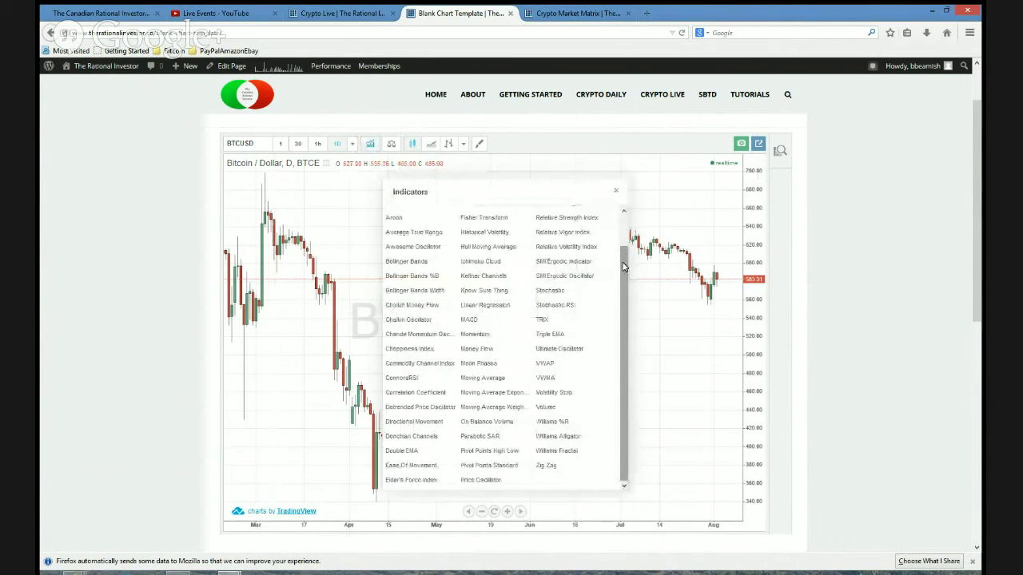
left_click(490, 424)
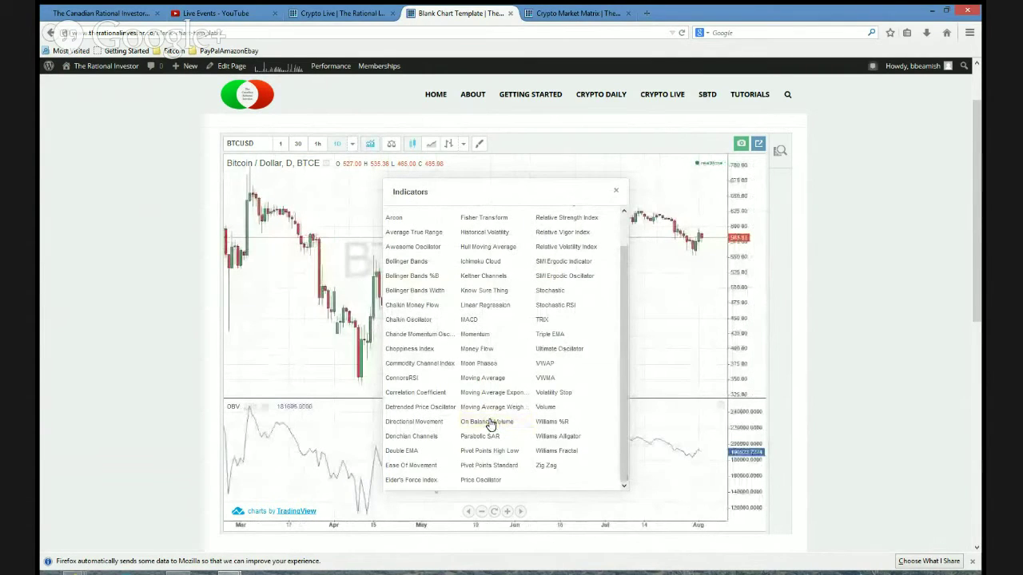
left_click(617, 193)
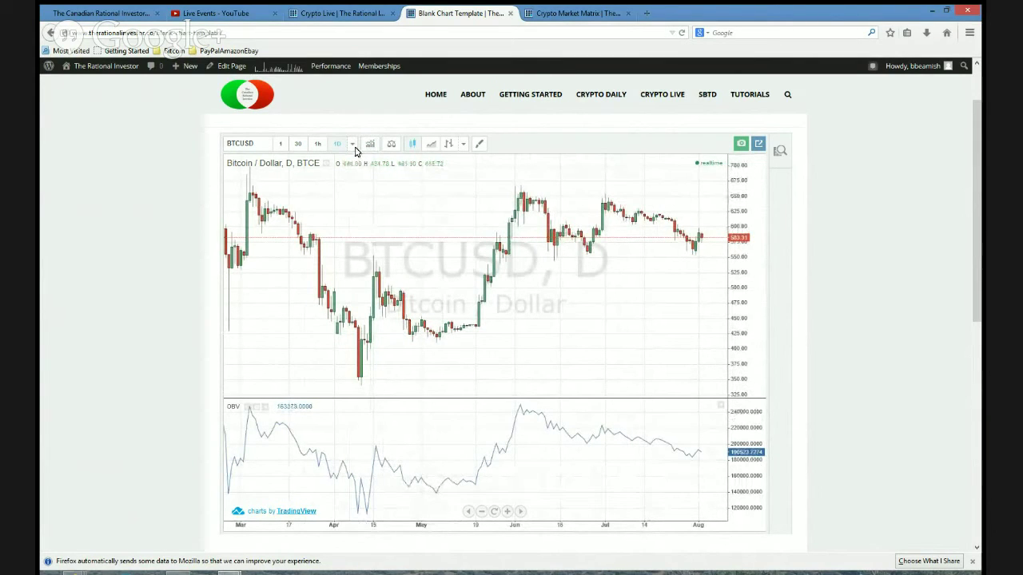
left_click(263, 406)
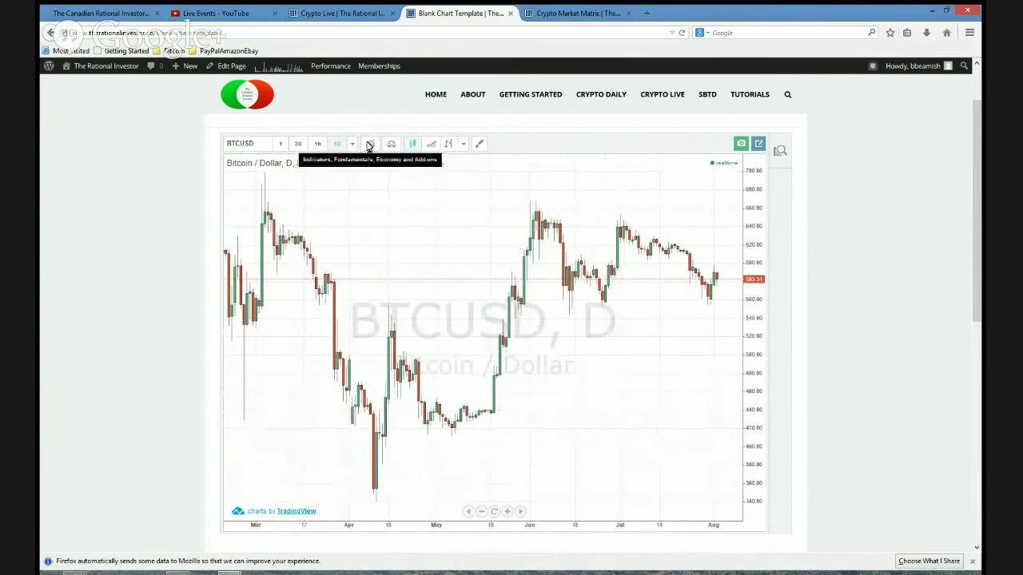
Step: Show the drawing tools and draw a Fib Retracement from the April low at about 340.52 to the early June high at about 668.21
left_click(479, 145)
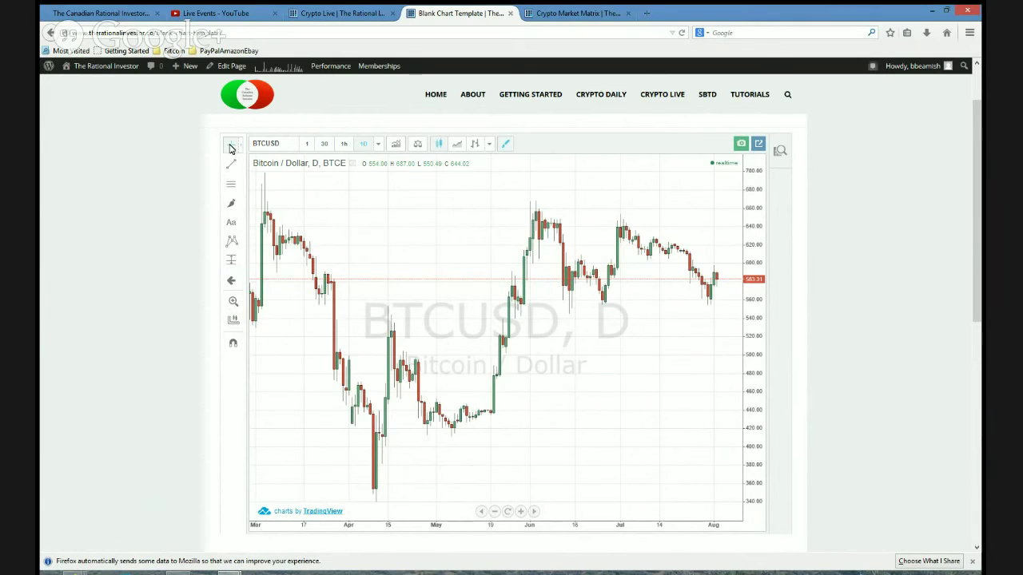
left_click(241, 188)
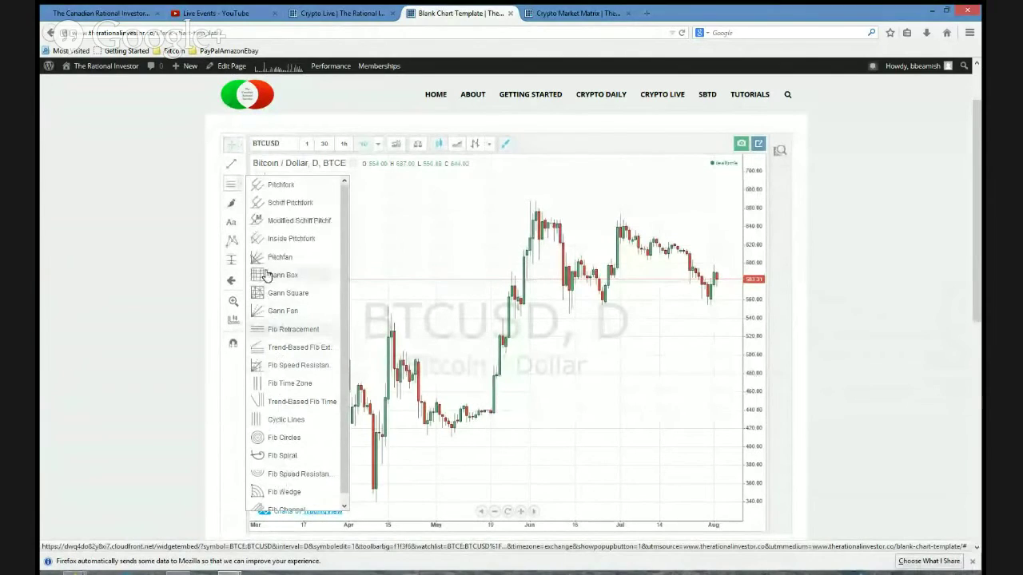
left_click(293, 329)
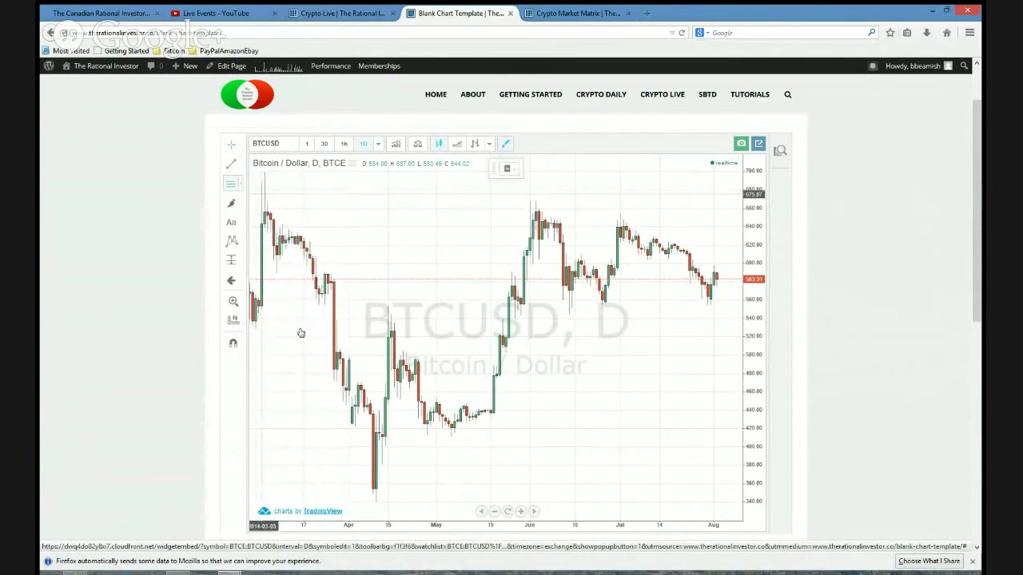
left_click(375, 501)
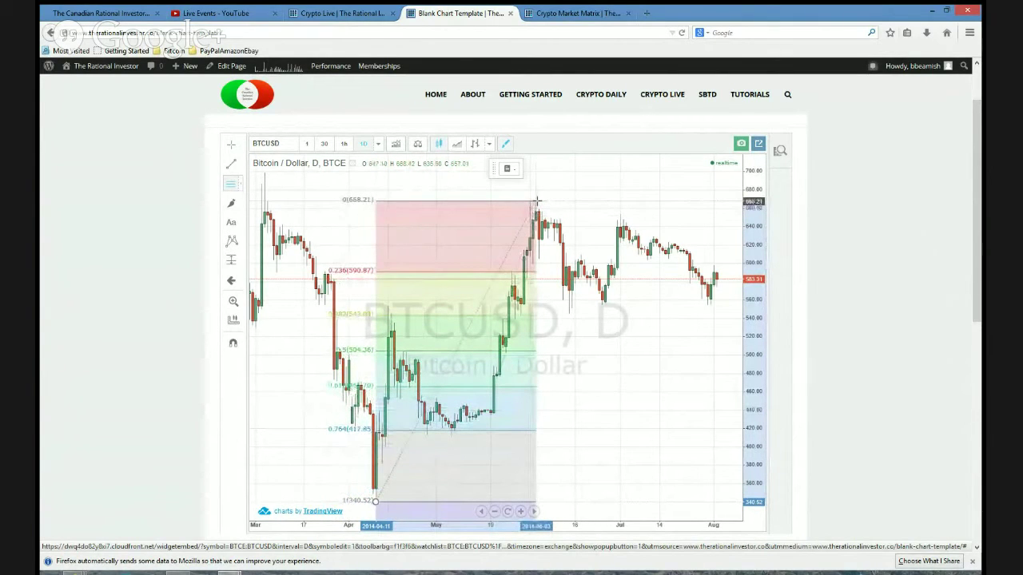
left_click(536, 201)
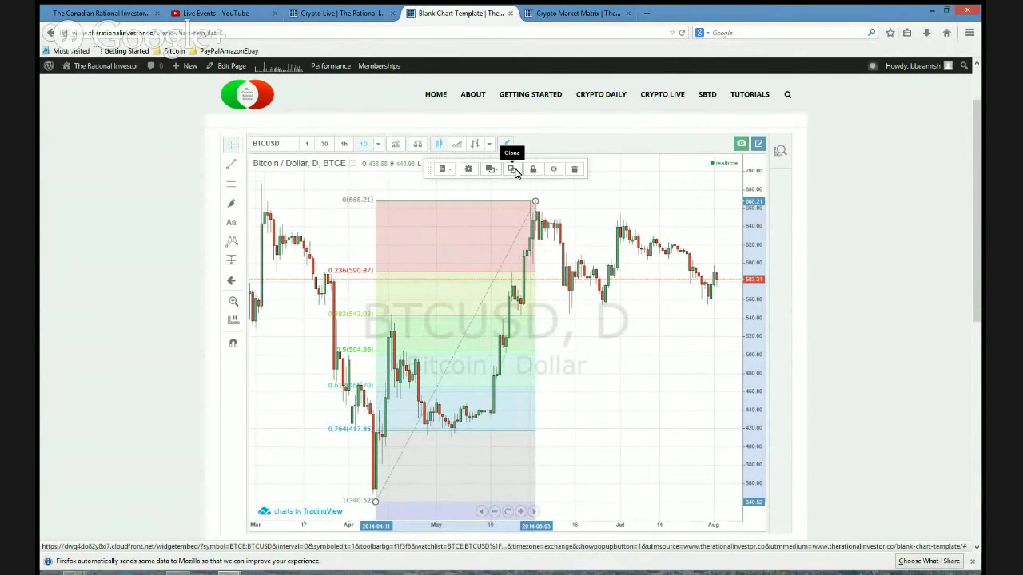
Step: Change the retracement's 0.764 level to 0.786
left_click(468, 169)
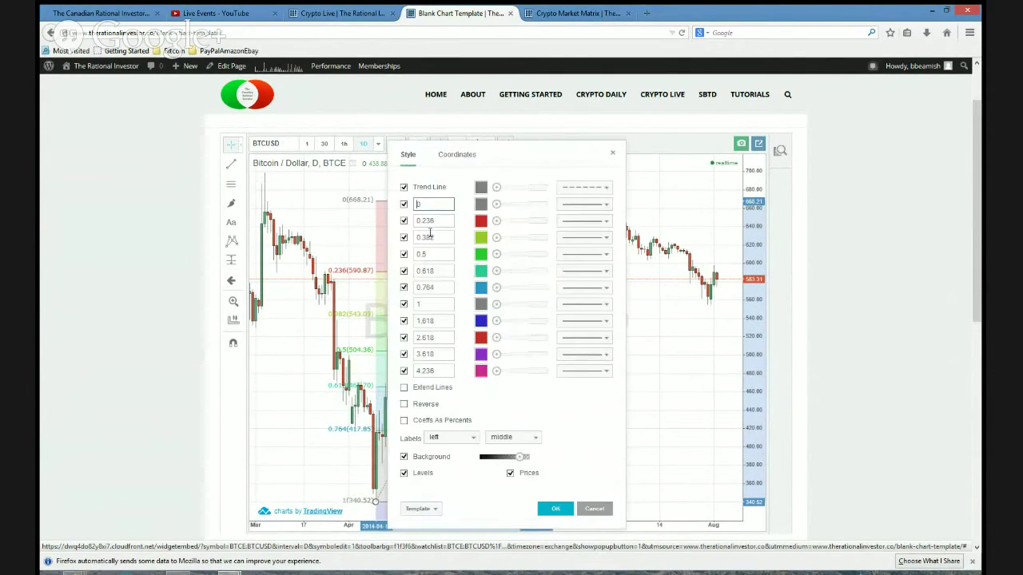
left_click(426, 288)
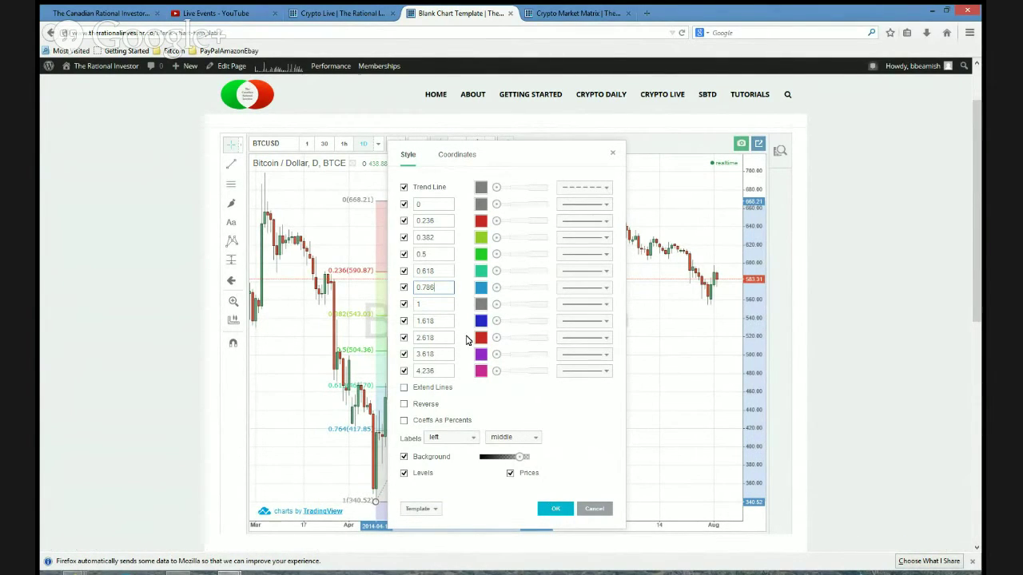
left_click(557, 509)
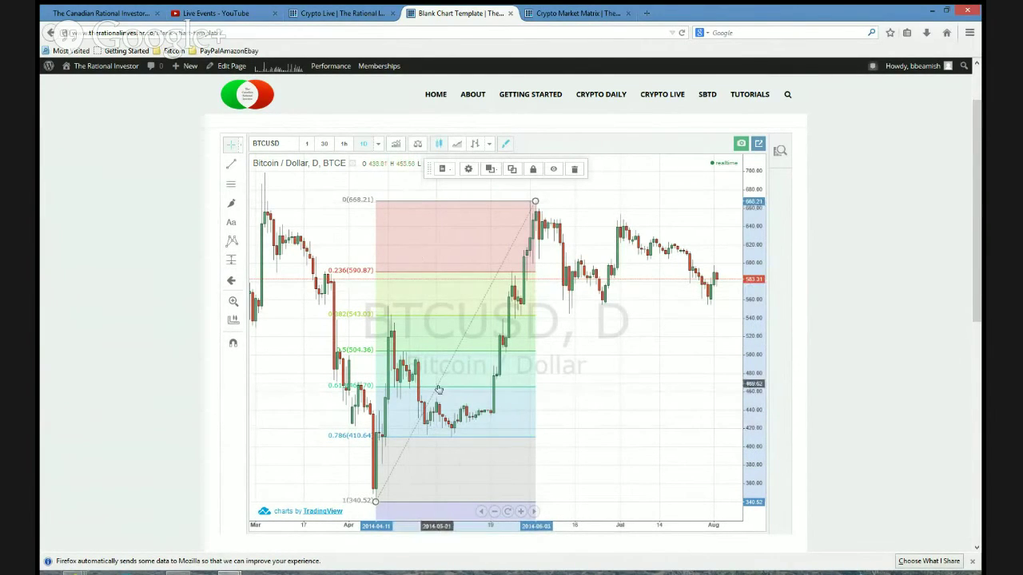
Step: Move the retracement's upper anchor to 2 June 2014 at about 668.87 and shift its floating drawing controls off the anchor
left_click_drag(628, 372, 581, 376)
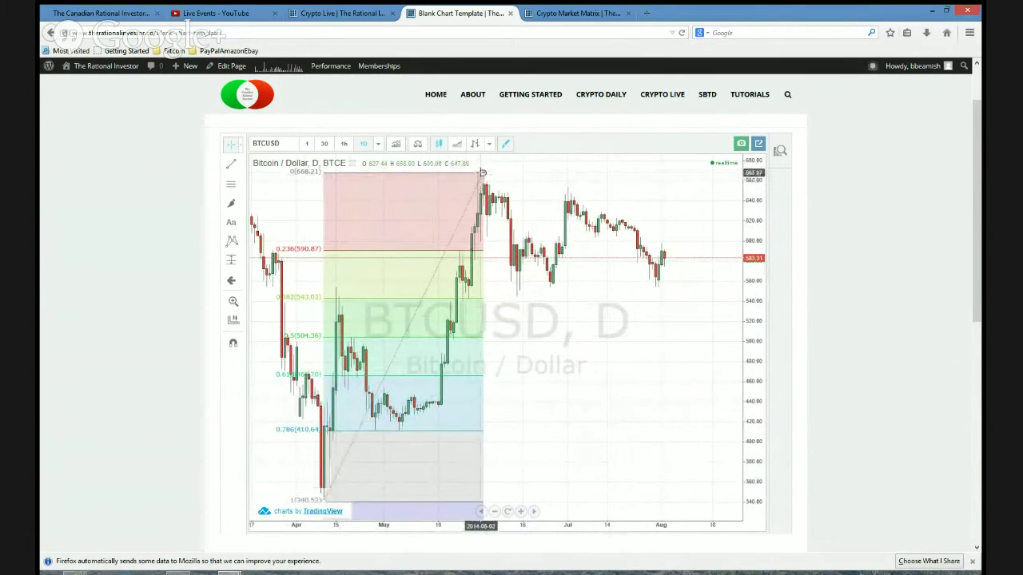
left_click_drag(483, 172, 479, 171)
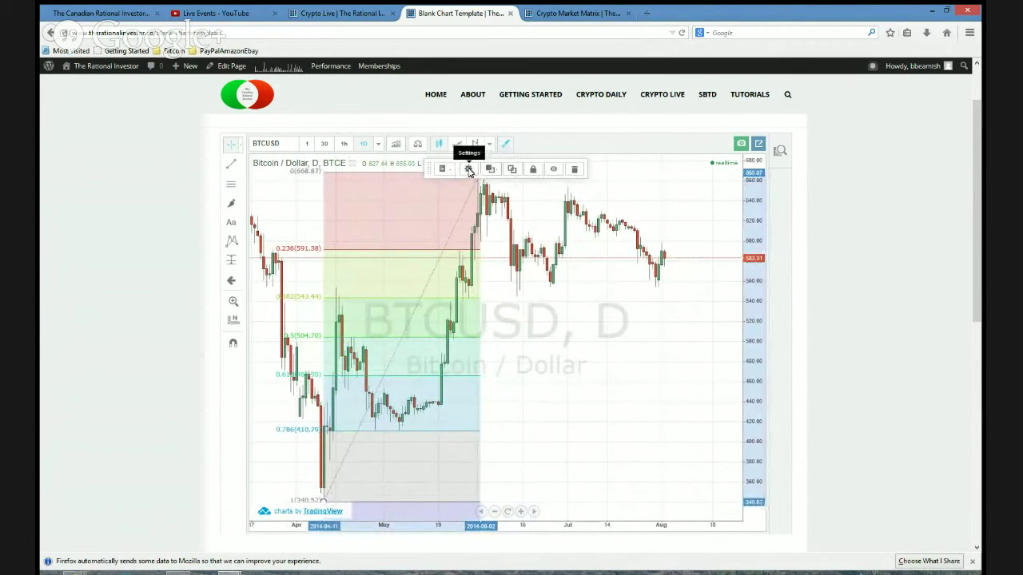
mouse_move(430, 170)
left_mouse_down()
mouse_move(409, 209)
mouse_move(306, 262)
mouse_move(286, 212)
left_mouse_up()
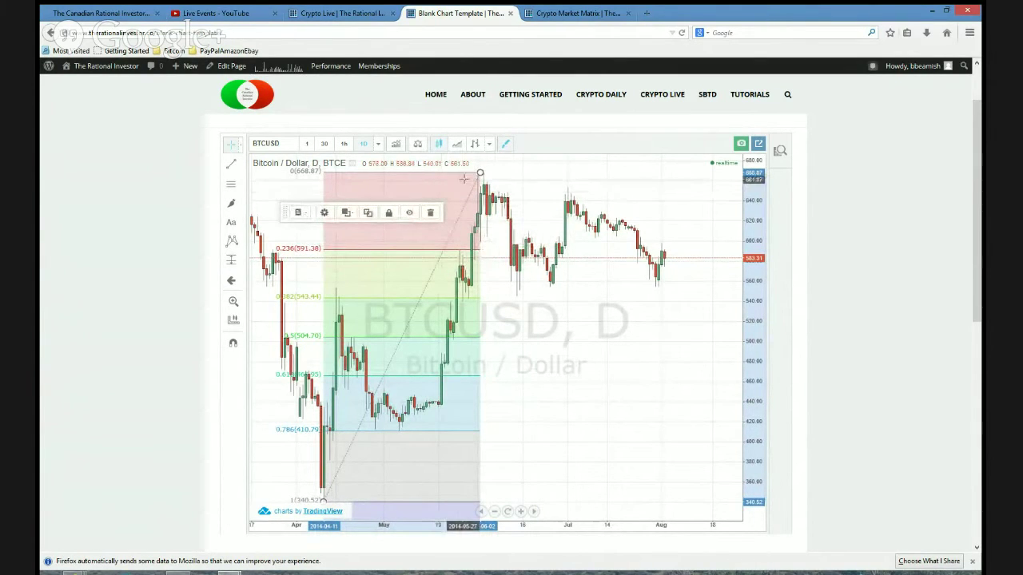
Step: Set the retracement's coordinates to 340.51 for Price 1 and 668.42 for Price 2
left_click(325, 213)
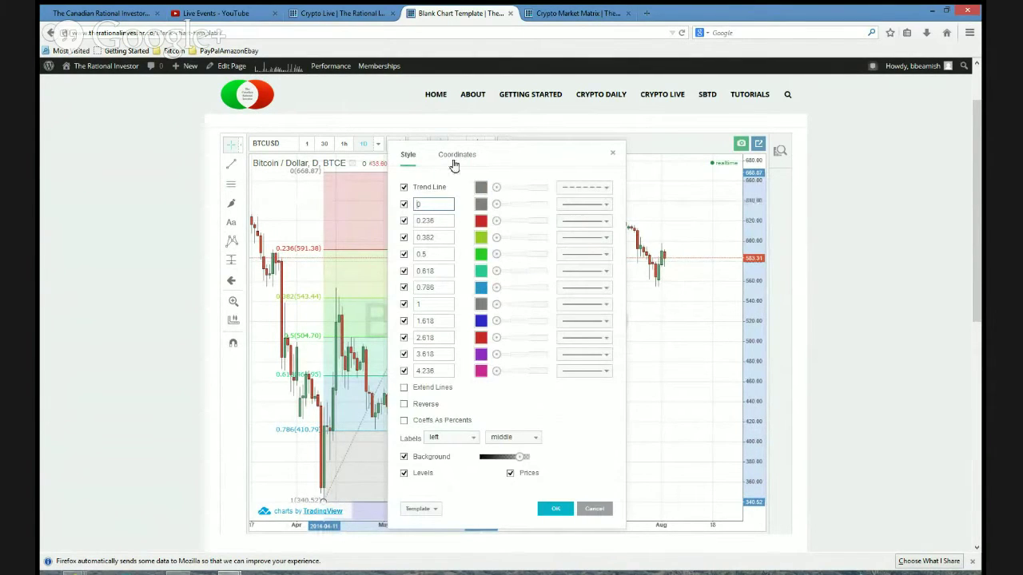
left_click_drag(485, 160, 616, 156)
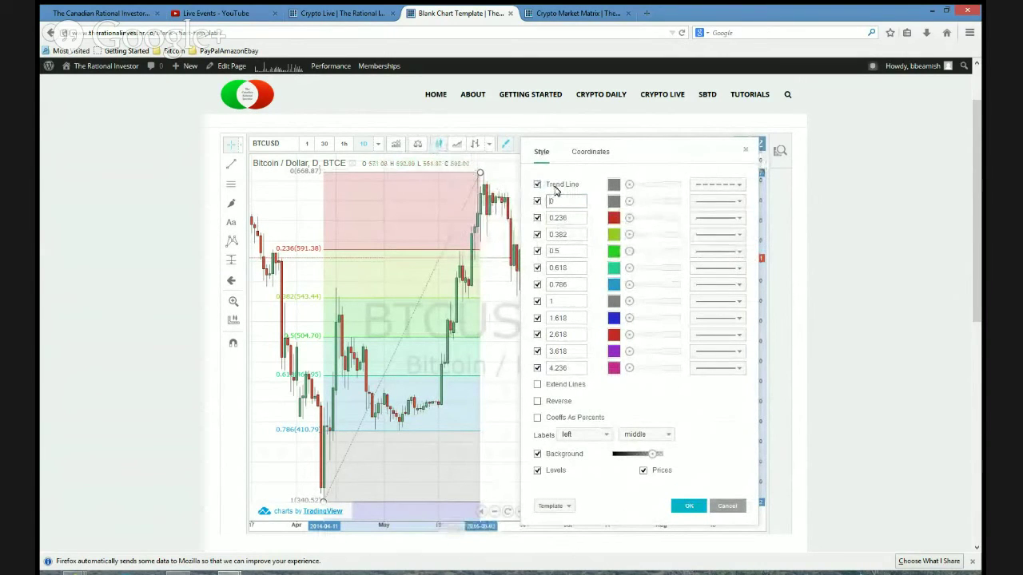
left_click(580, 154)
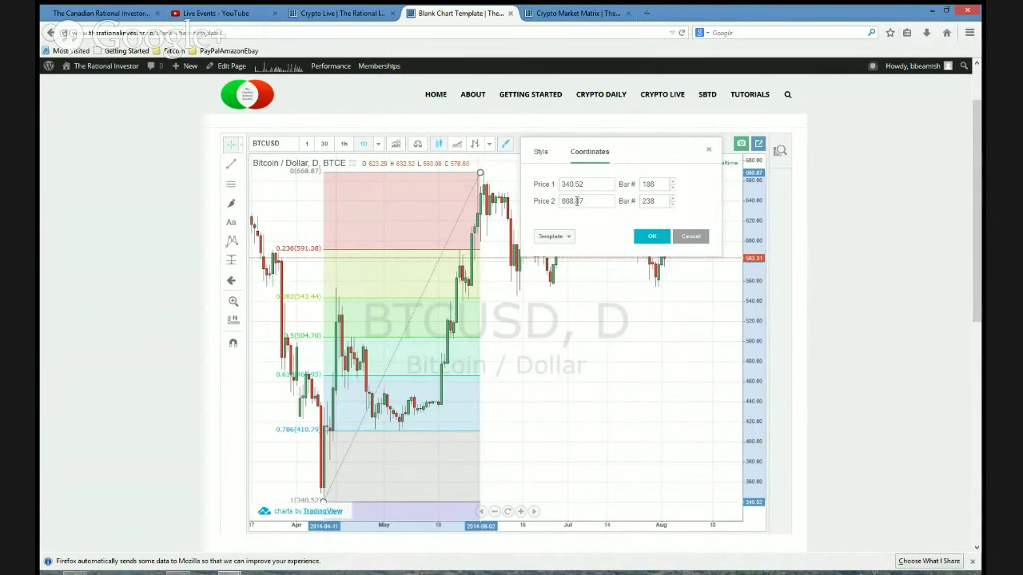
type("2")
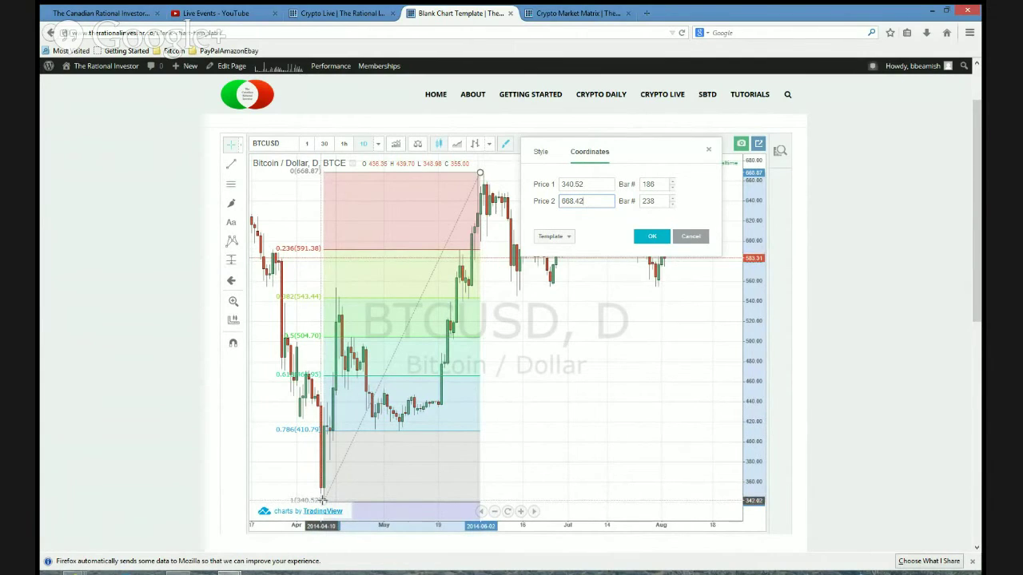
left_click(581, 184)
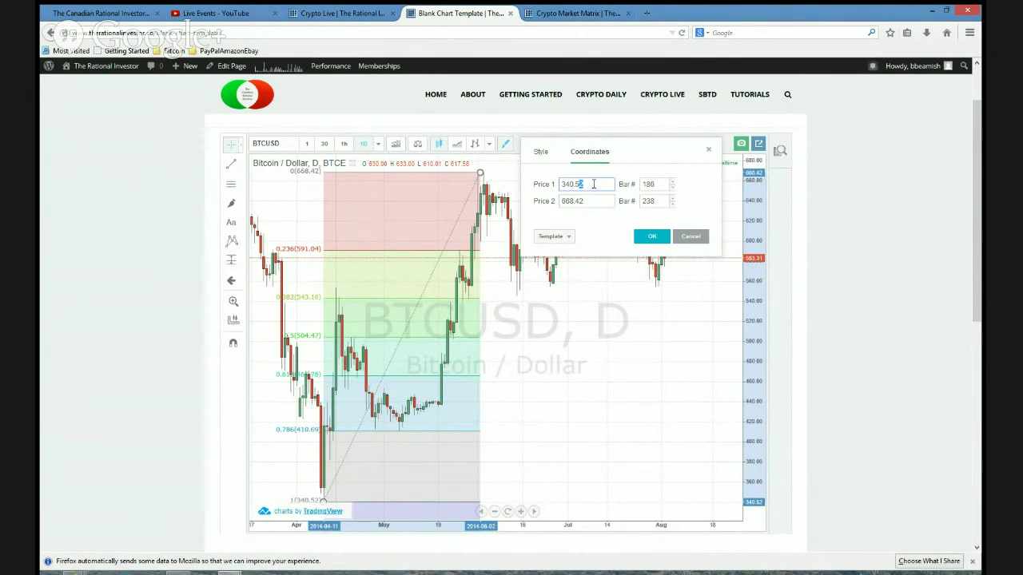
left_click(649, 237)
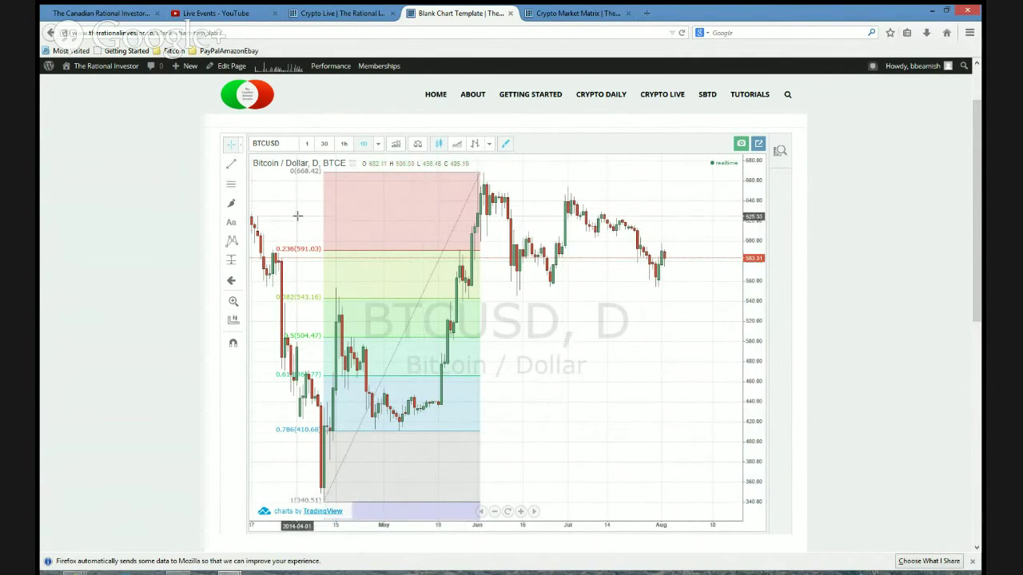
Step: Draw a rectangle between the 0.618 and 0.786 levels, from about 466.15 to 410.09, extending from early May to beyond the latest candles
left_click(240, 207)
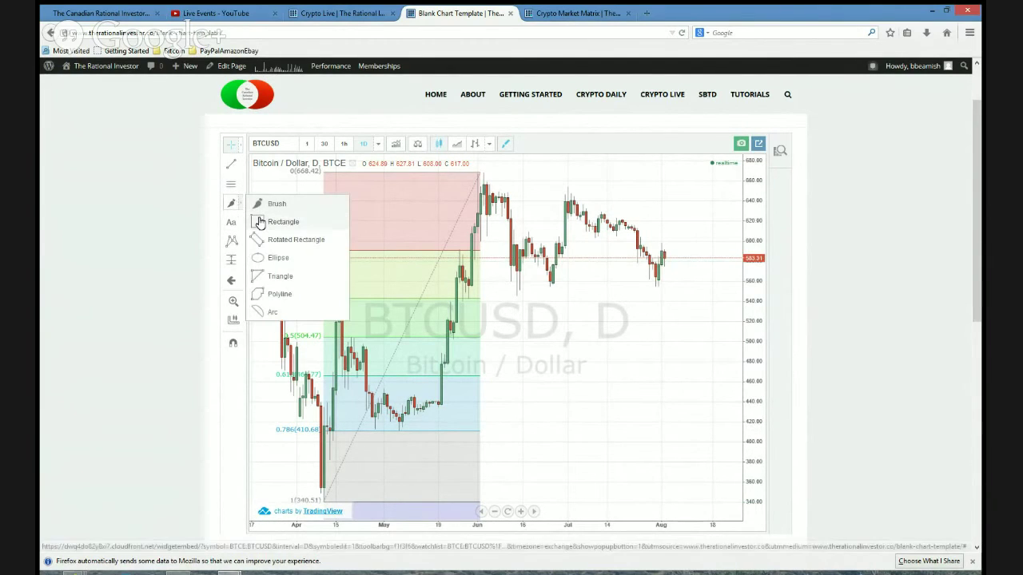
left_click(260, 218)
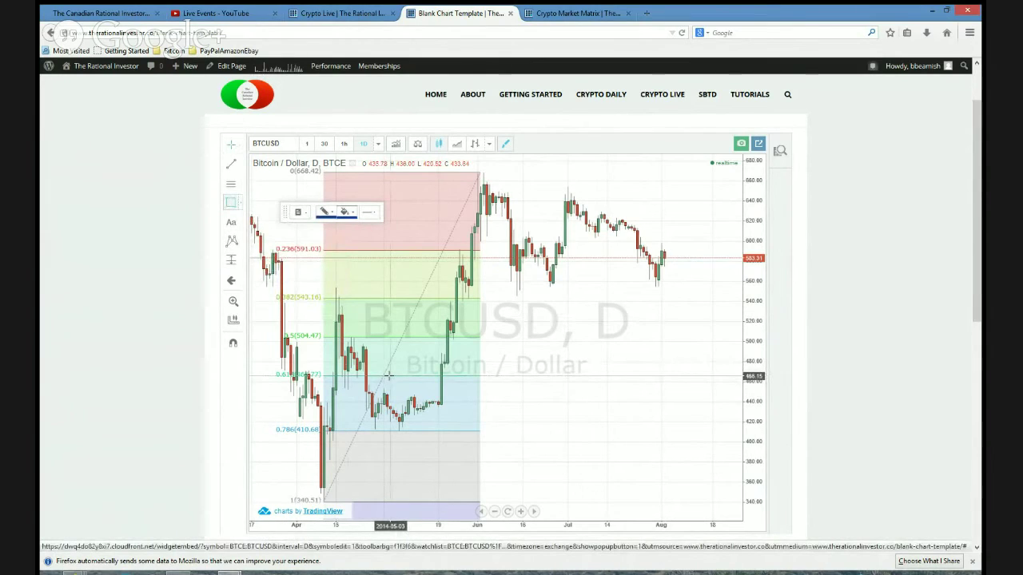
mouse_move(390, 376)
left_mouse_down()
mouse_move(434, 422)
mouse_move(730, 433)
left_mouse_up()
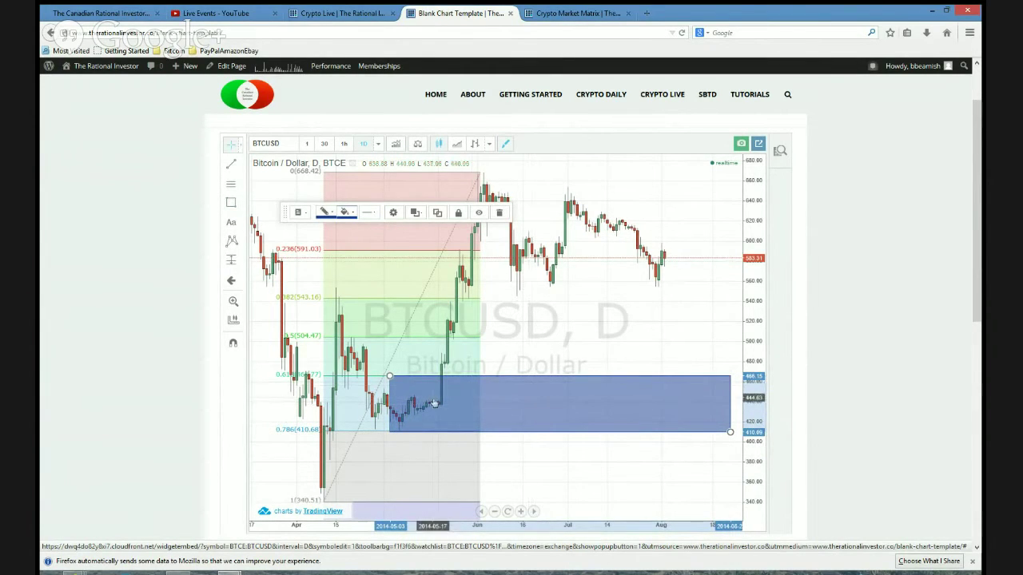
Step: Fill the wide rectangle with bright green and make its background more transparent
left_click(353, 214)
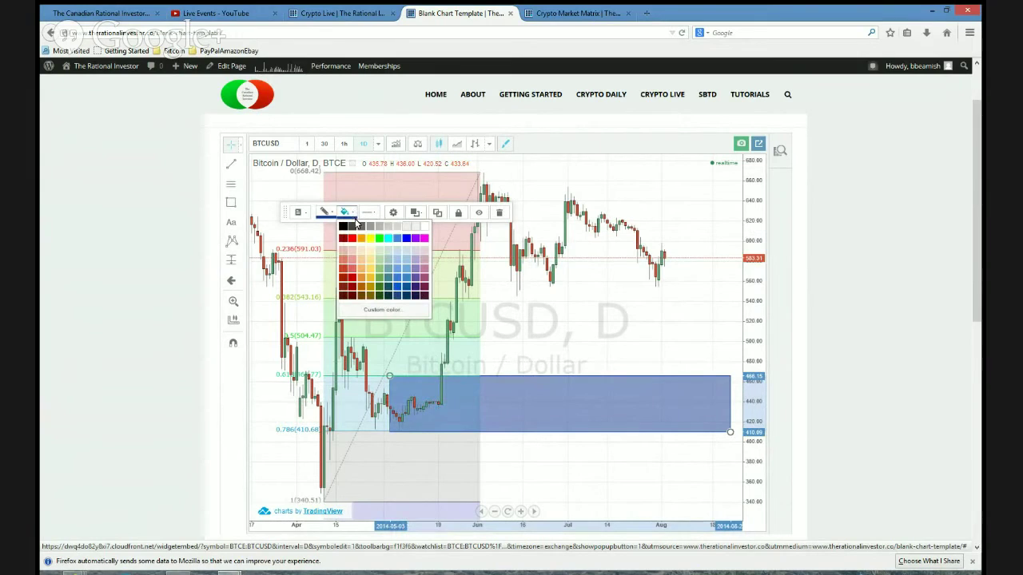
left_click(379, 238)
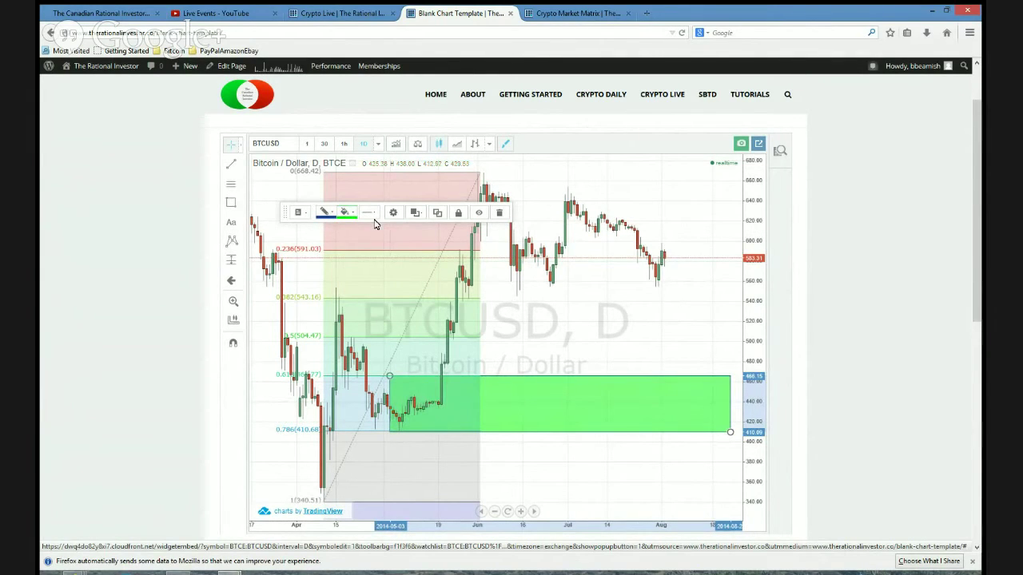
left_click(373, 217)
left_click(395, 213)
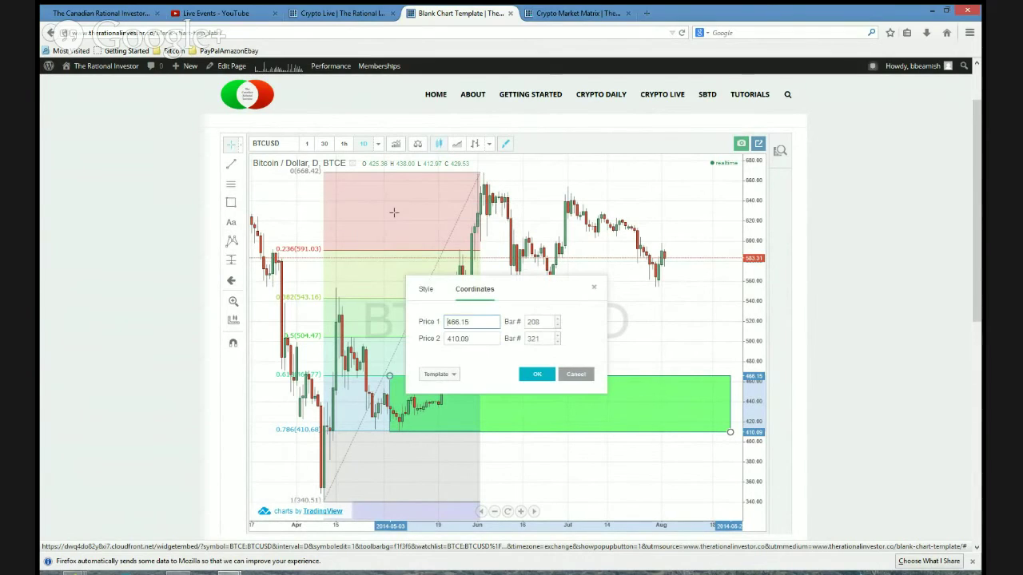
left_click(425, 289)
left_click_drag(525, 340, 539, 343)
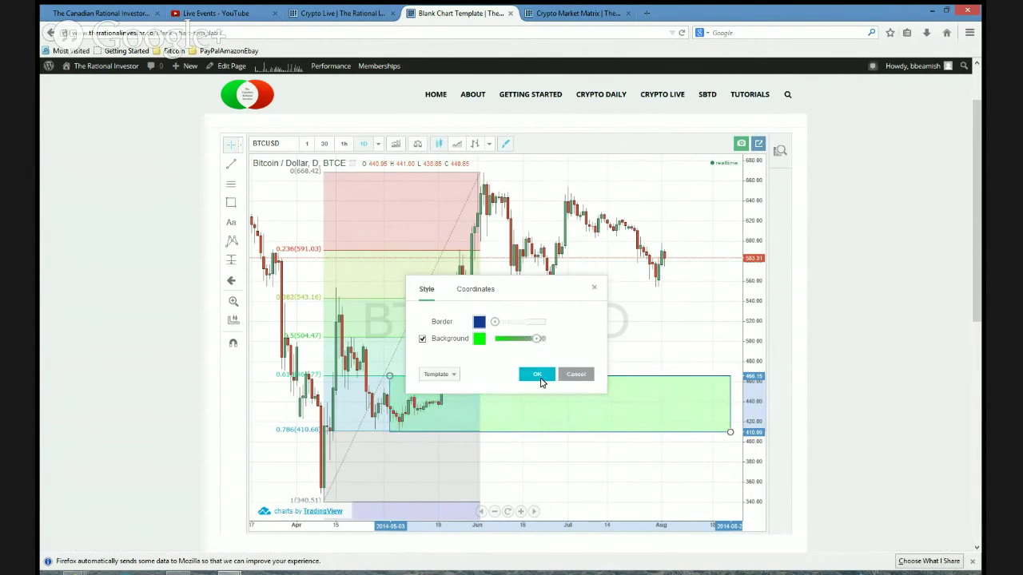
left_click(541, 375)
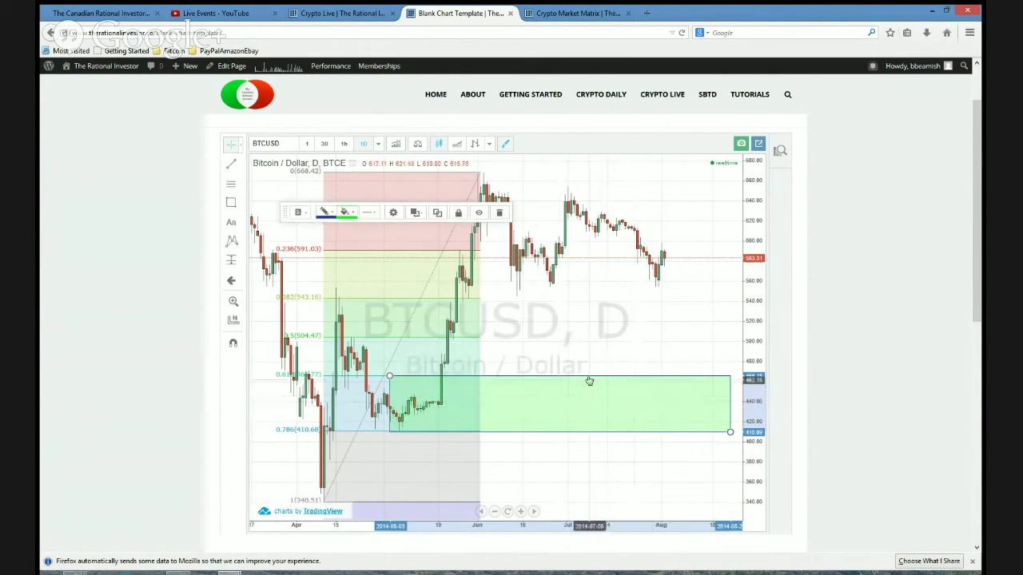
left_click(566, 402)
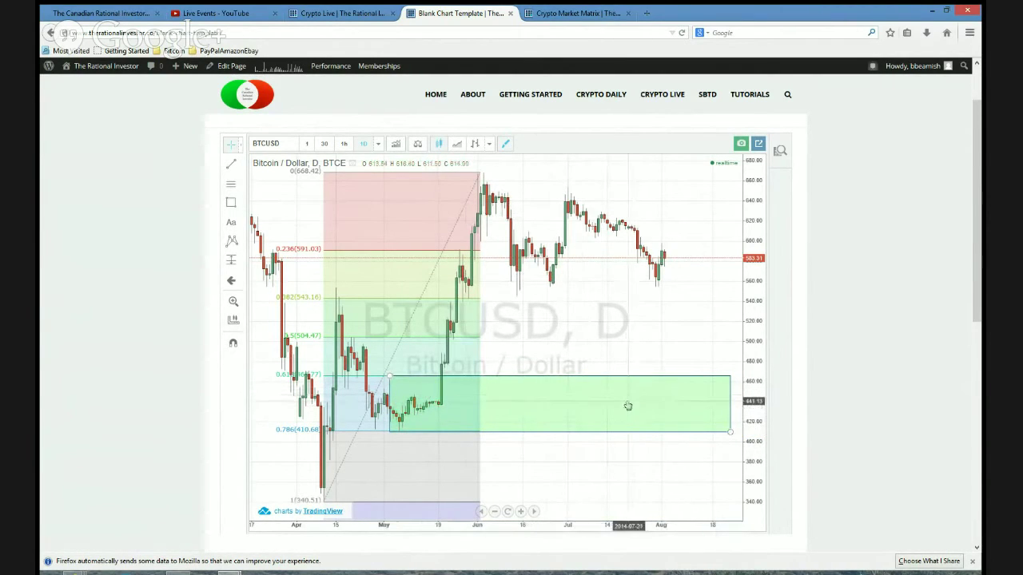
Step: Draw a small rectangle around the retracement's 0.382 level and shift it along the level to the mid-June low
left_click(230, 205)
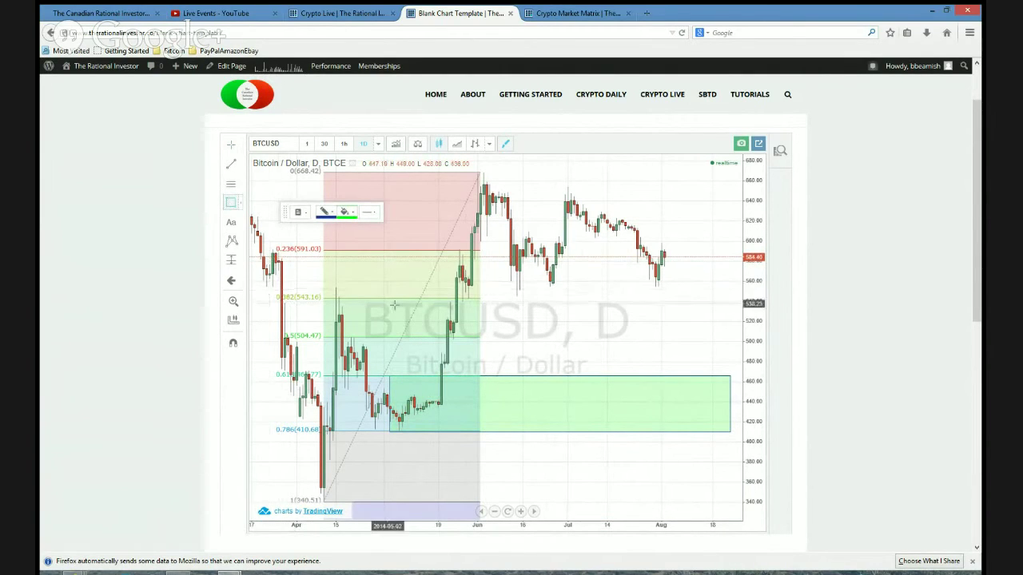
left_click(438, 289)
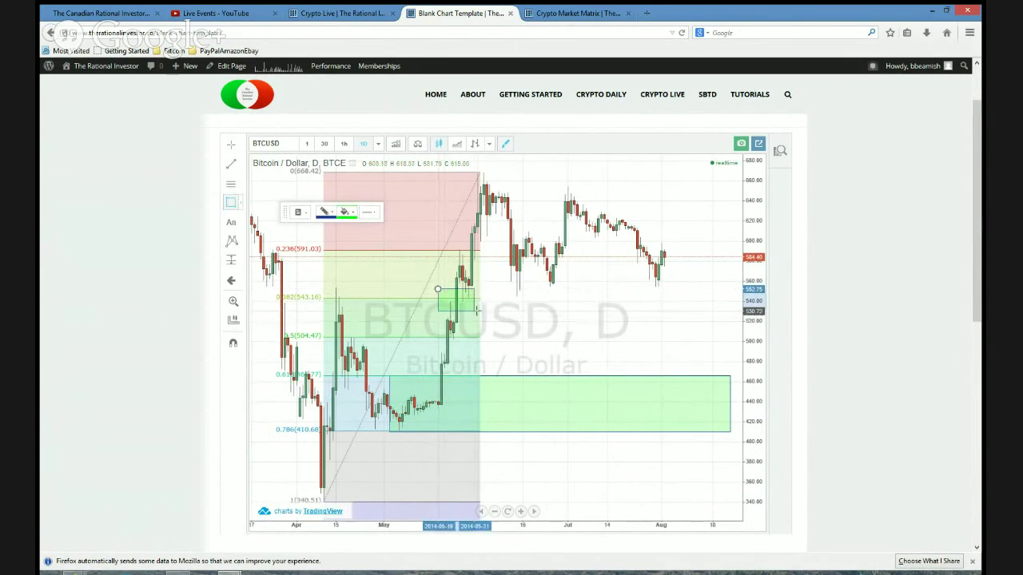
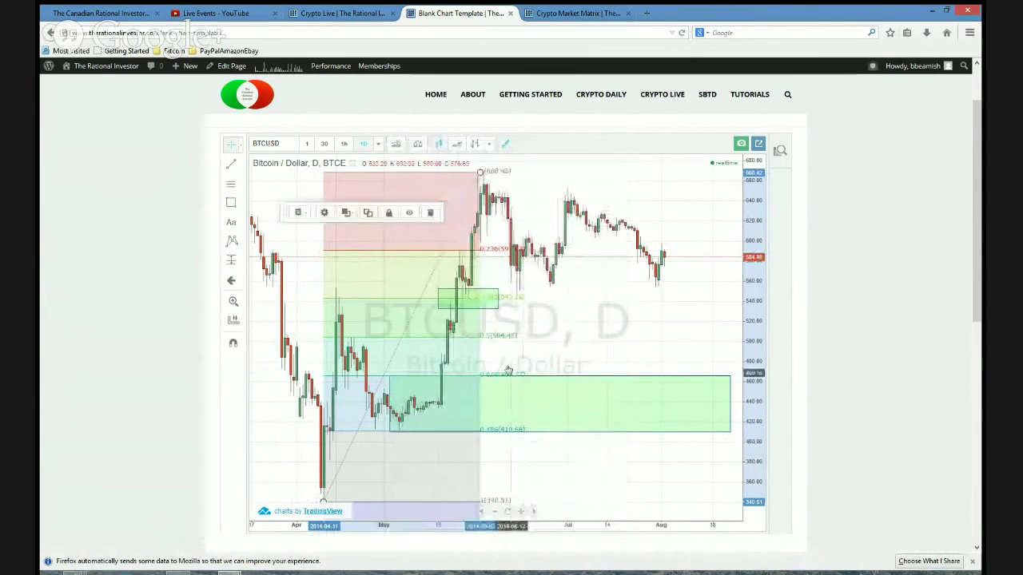
left_click_drag(477, 304, 511, 306)
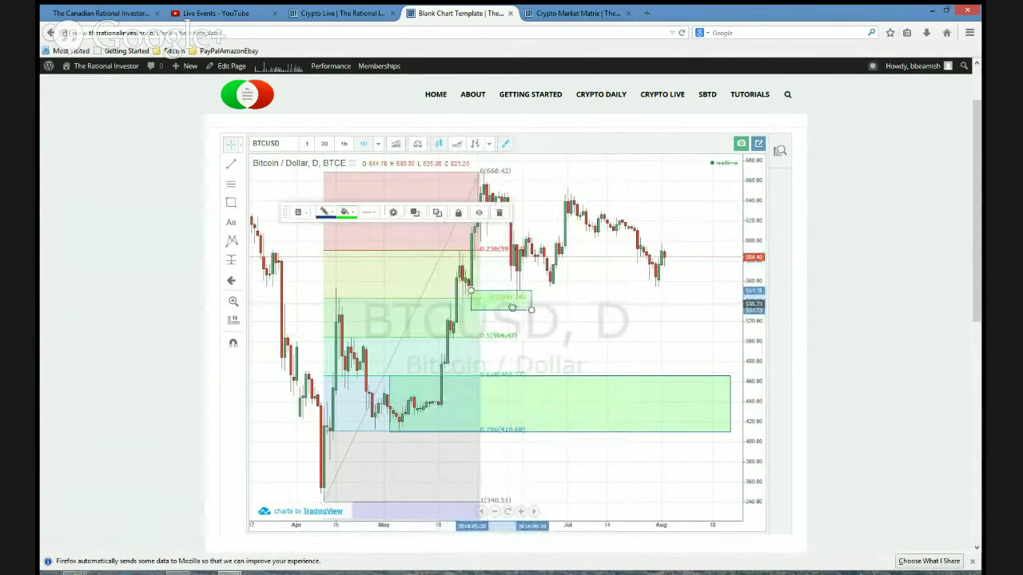
left_click(478, 335)
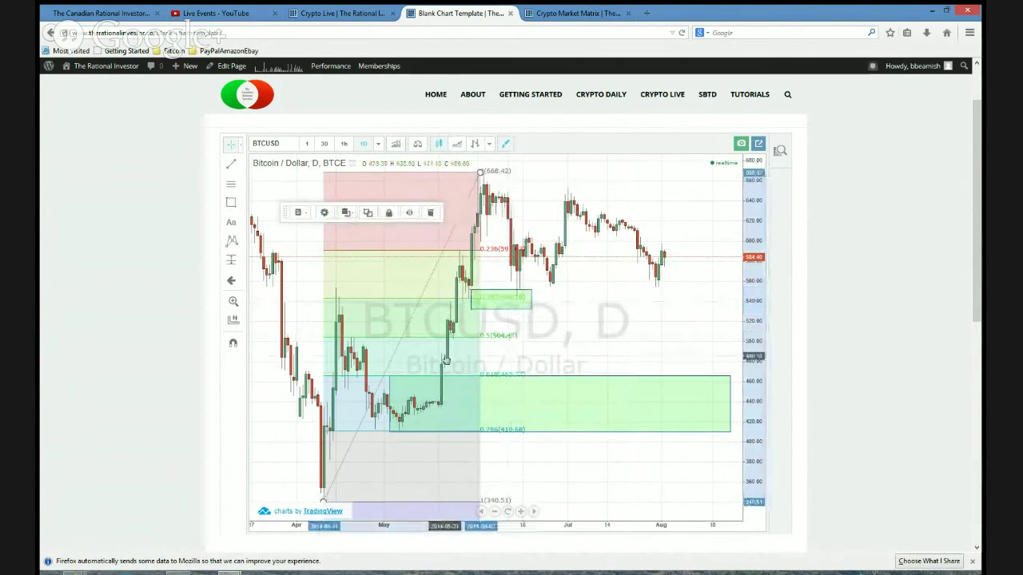
Step: Hide the diagonal trend line of the Fibonacci retracement drawn from the April low to the June high
left_click(711, 310)
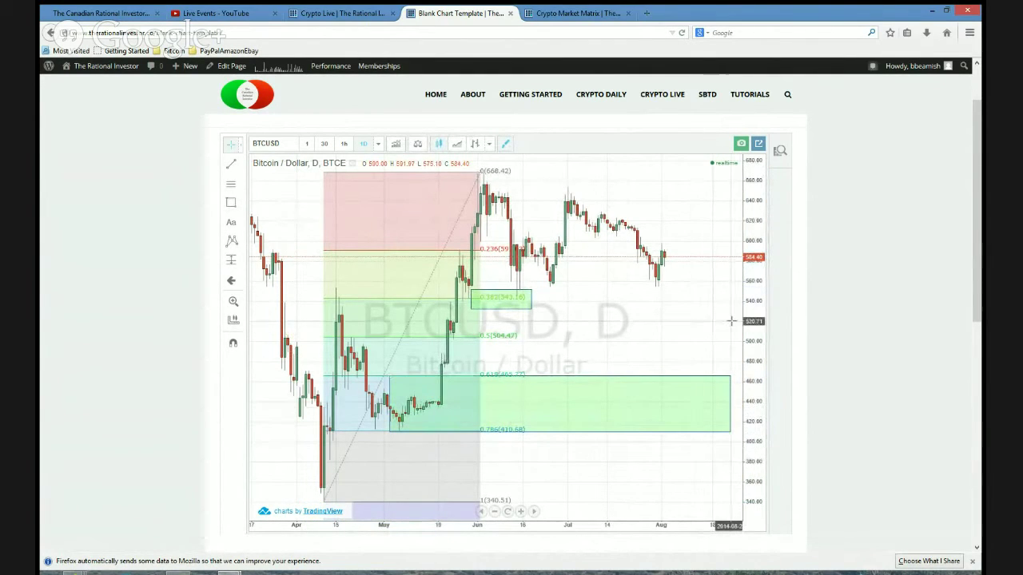
left_click(241, 169)
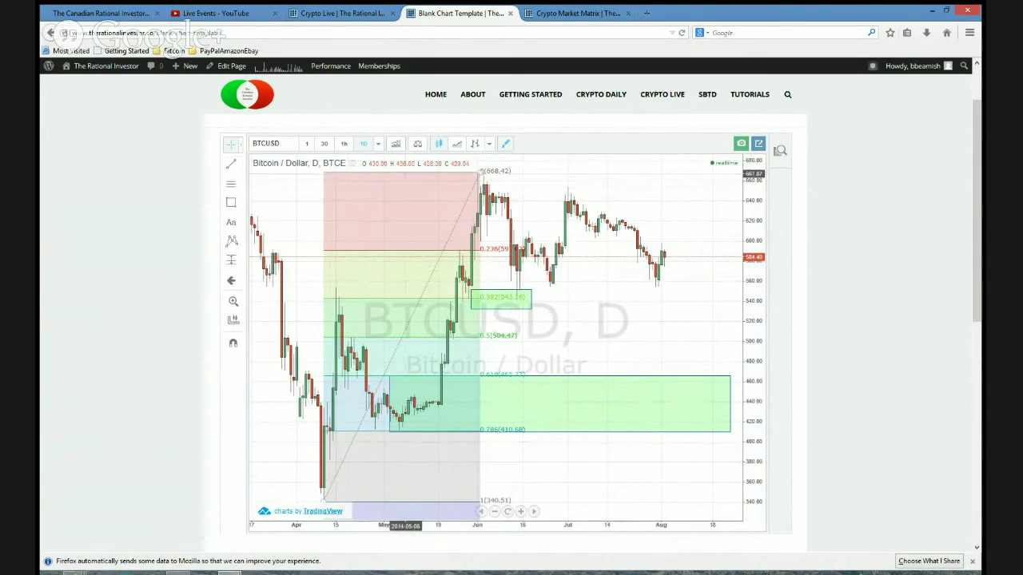
left_click(433, 178)
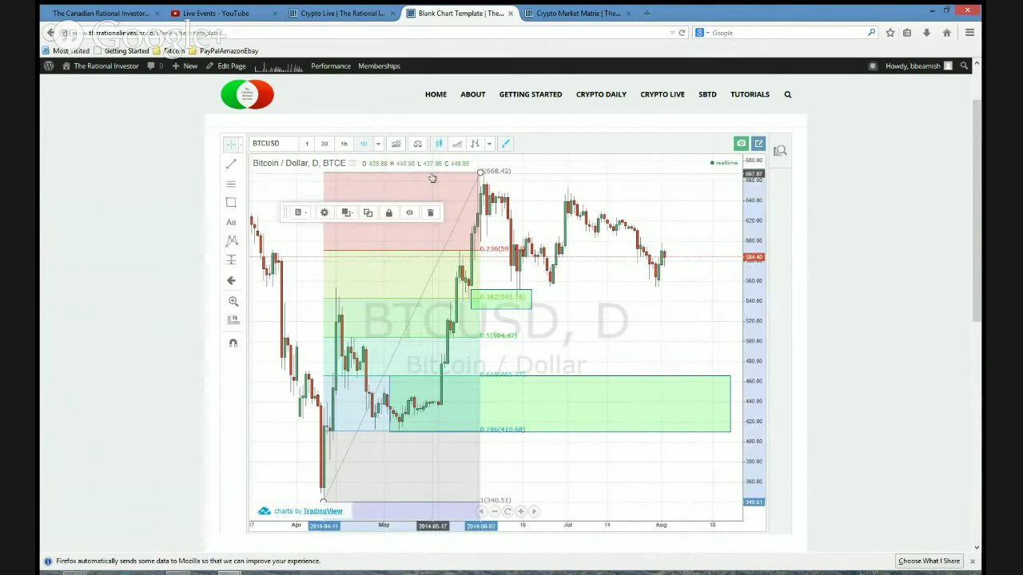
left_click(325, 212)
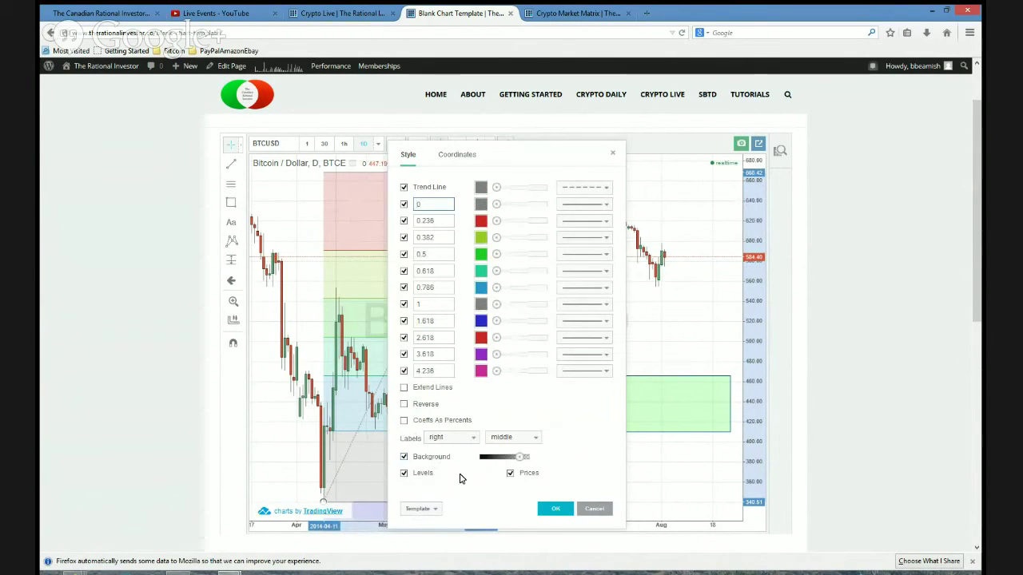
left_click(405, 188)
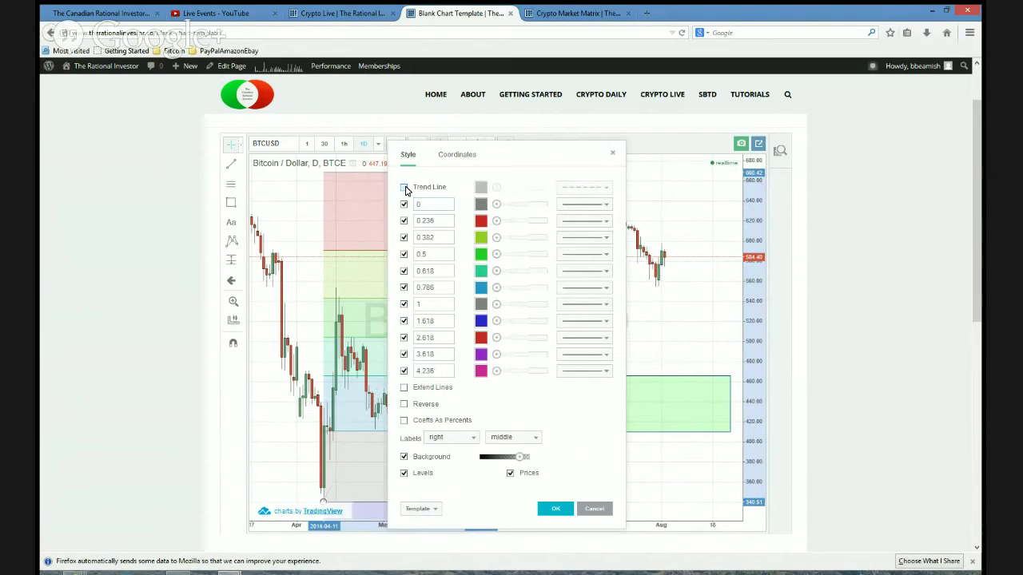
left_click(552, 509)
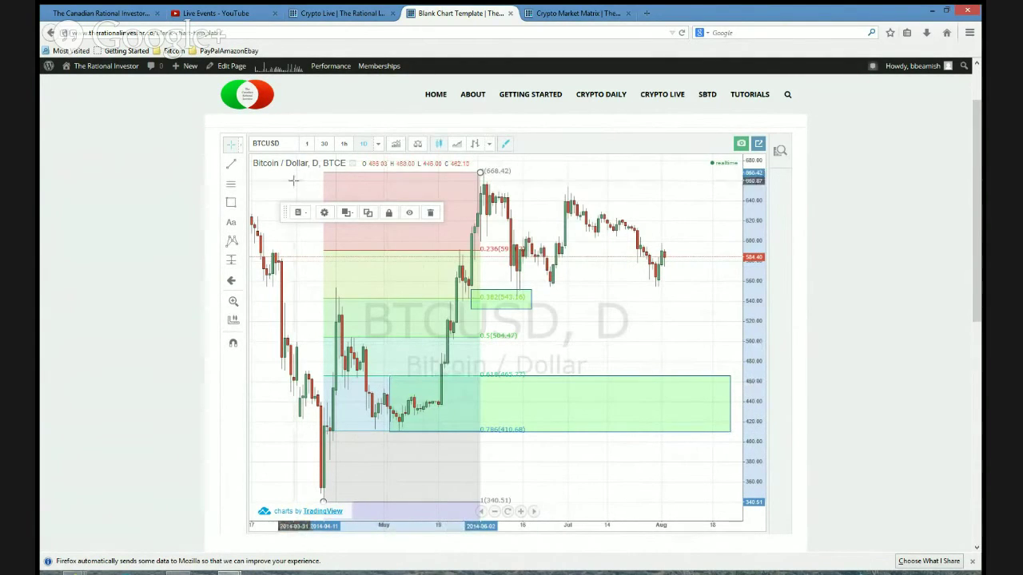
Step: Draw a trend line from the April 11 low at about 342.52 to the early-May low at about 411.09
left_click(241, 168)
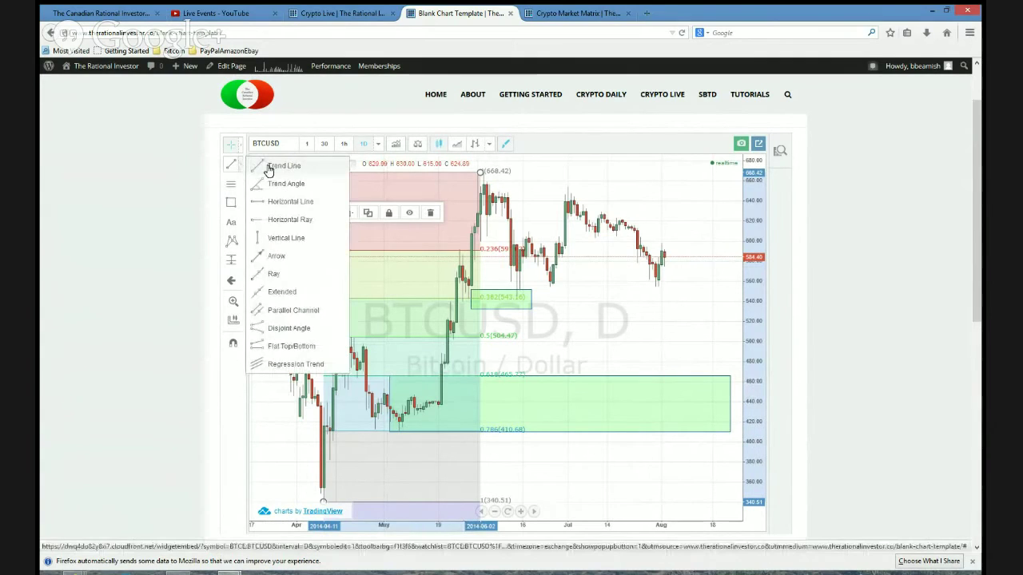
left_click(268, 168)
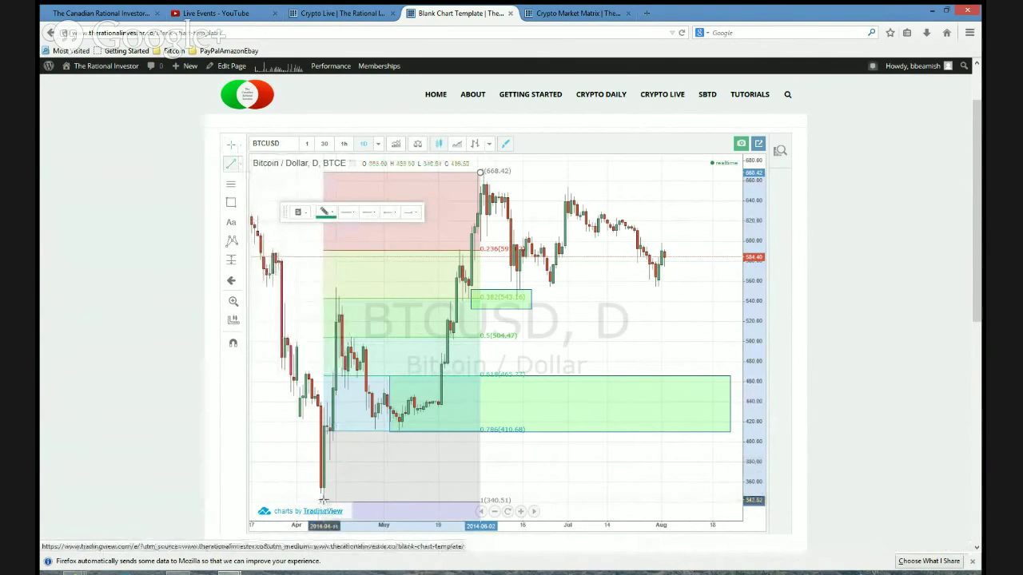
left_click(323, 500)
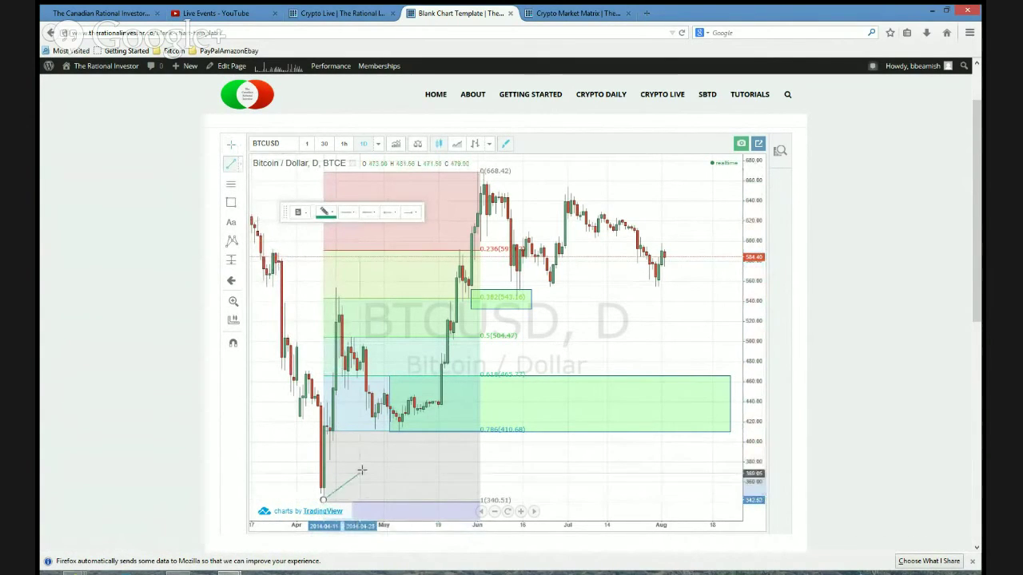
left_click(402, 431)
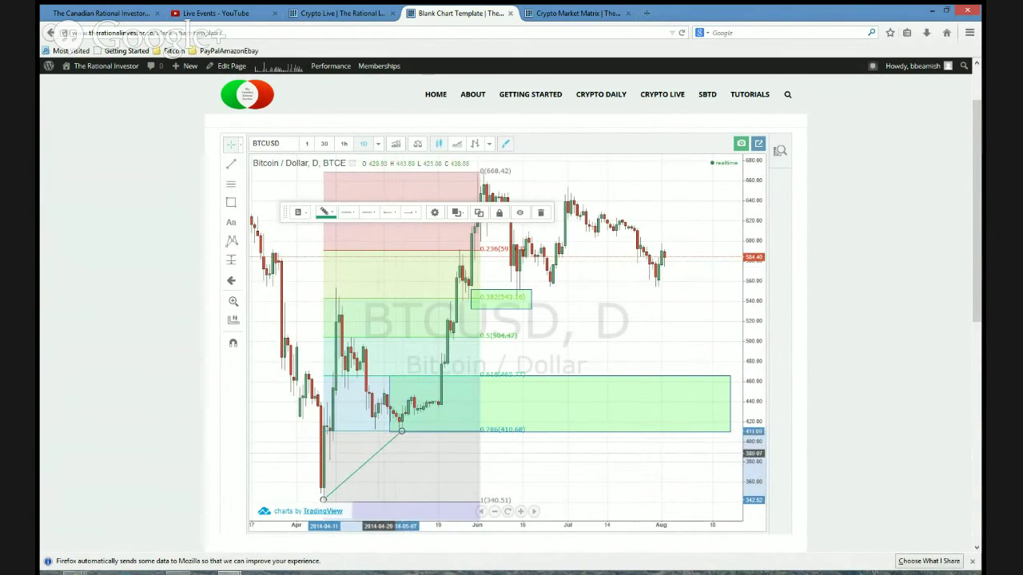
Step: Set the rising trend line's coordinates to 340.51 for Price 1 and 411.39 for Price 2
left_click_drag(289, 480, 329, 477)
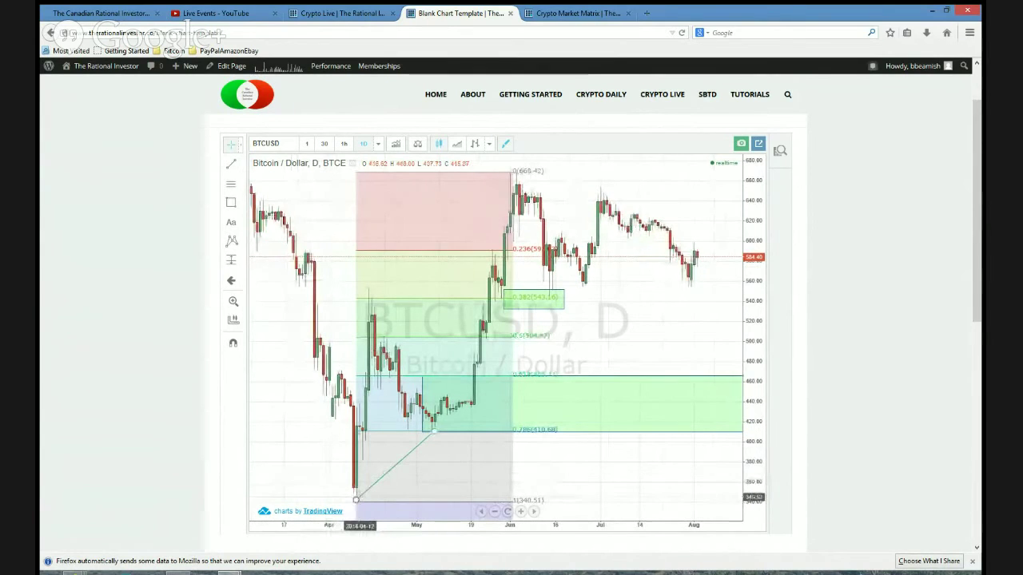
left_click(366, 492)
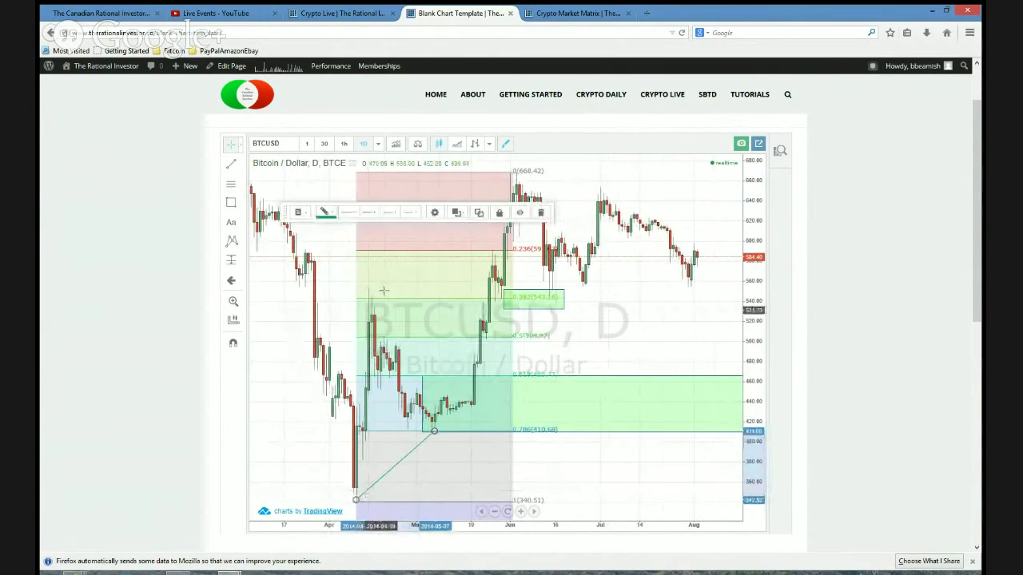
left_click(436, 214)
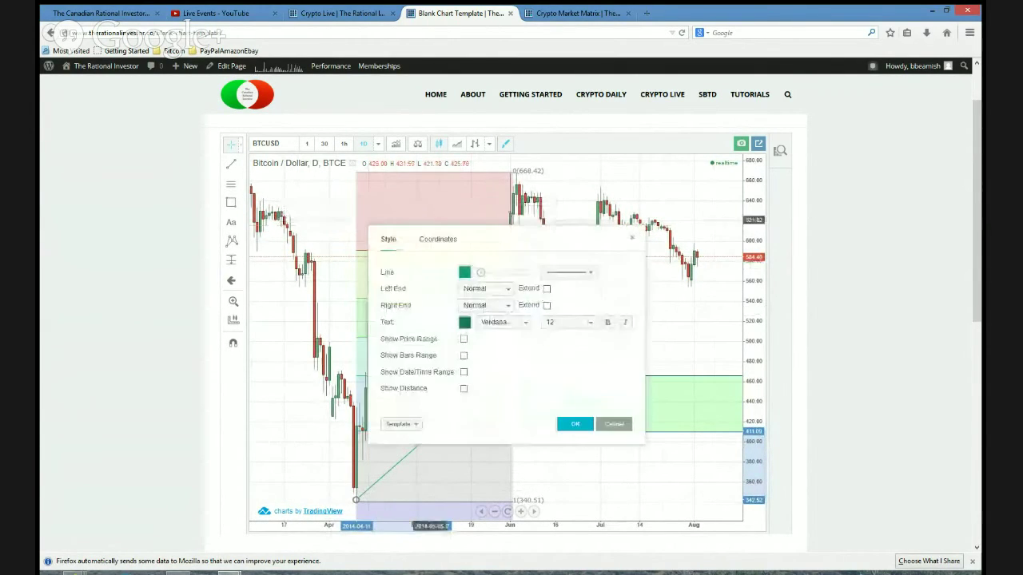
left_click(437, 239)
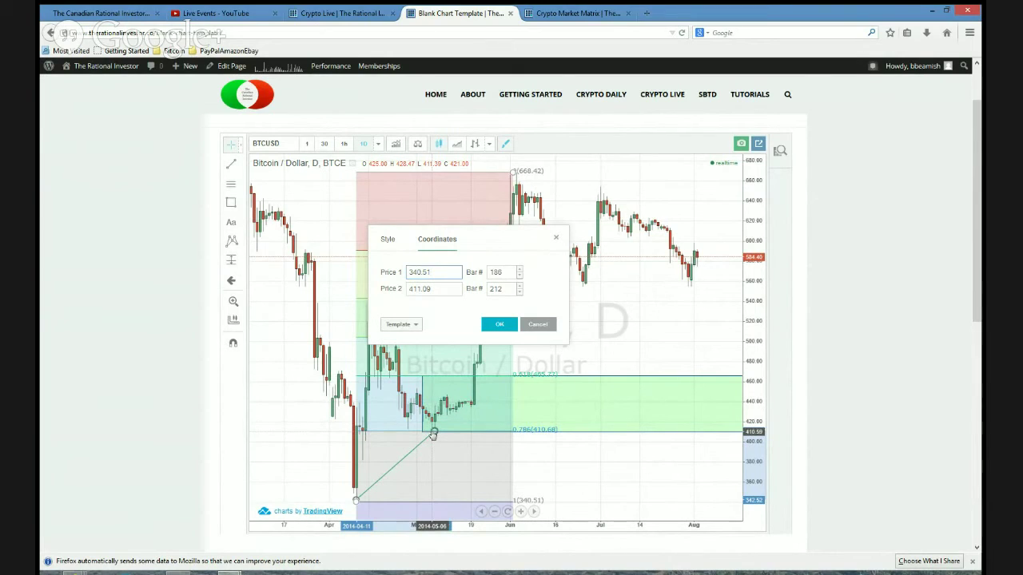
double_click(426, 289)
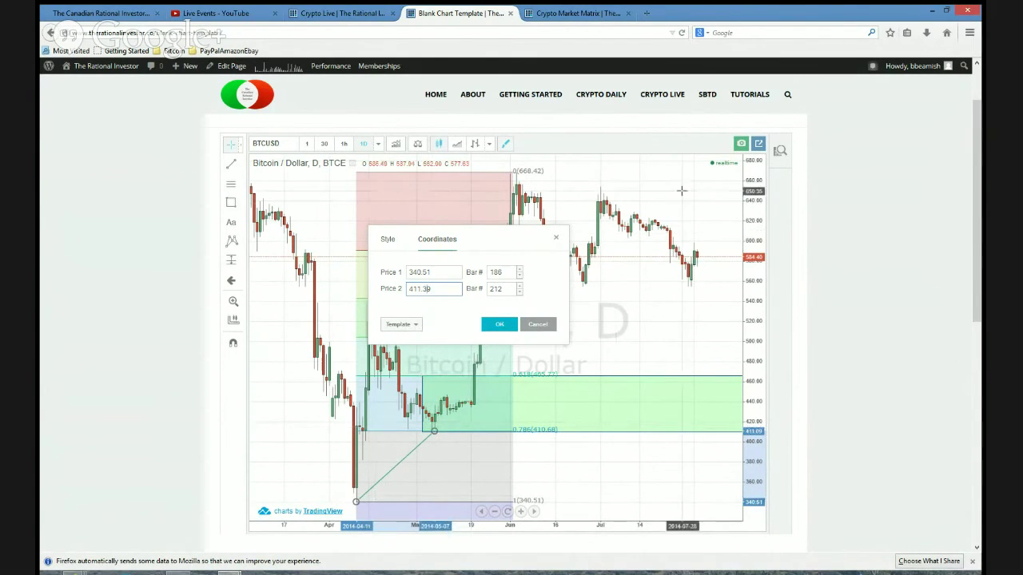
Step: Extend the right end of the rising trend line and apply its settings
left_click(388, 239)
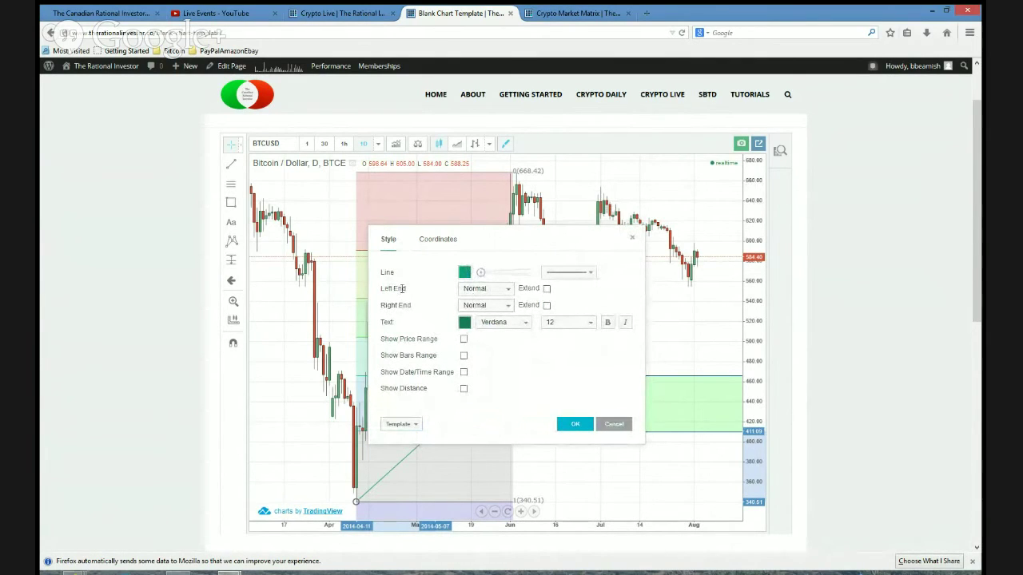
left_click(546, 306)
left_click(575, 425)
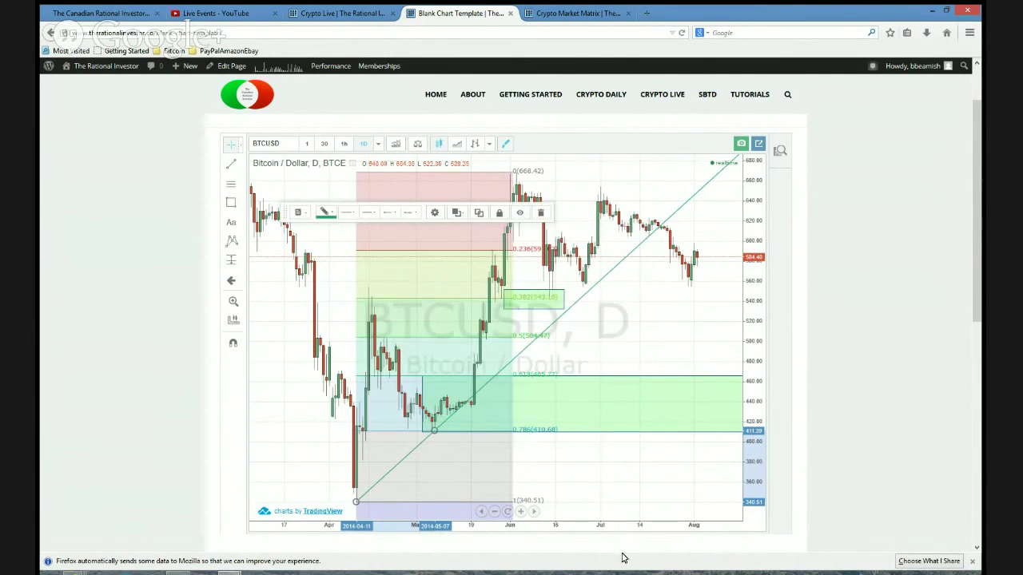
Step: Draw an extended trend line from the early-March high through the early-June high beyond the latest candles
left_click_drag(650, 354, 637, 361)
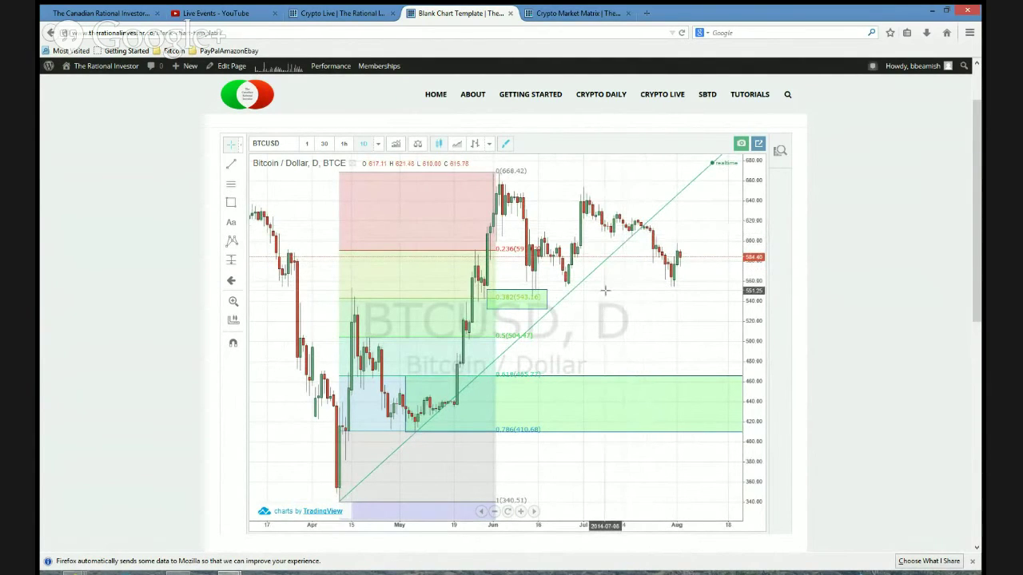
left_click(241, 164)
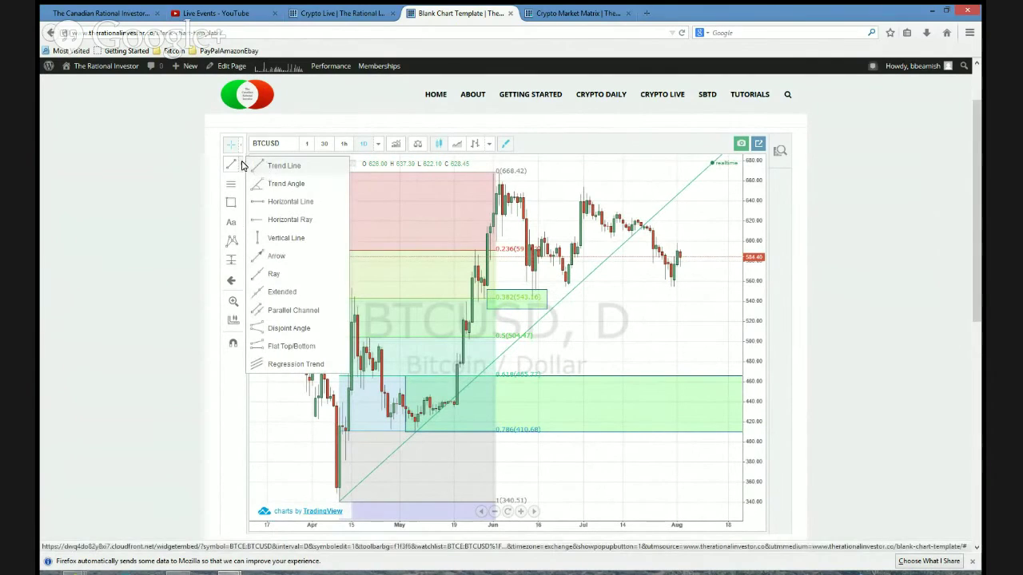
left_click(254, 165)
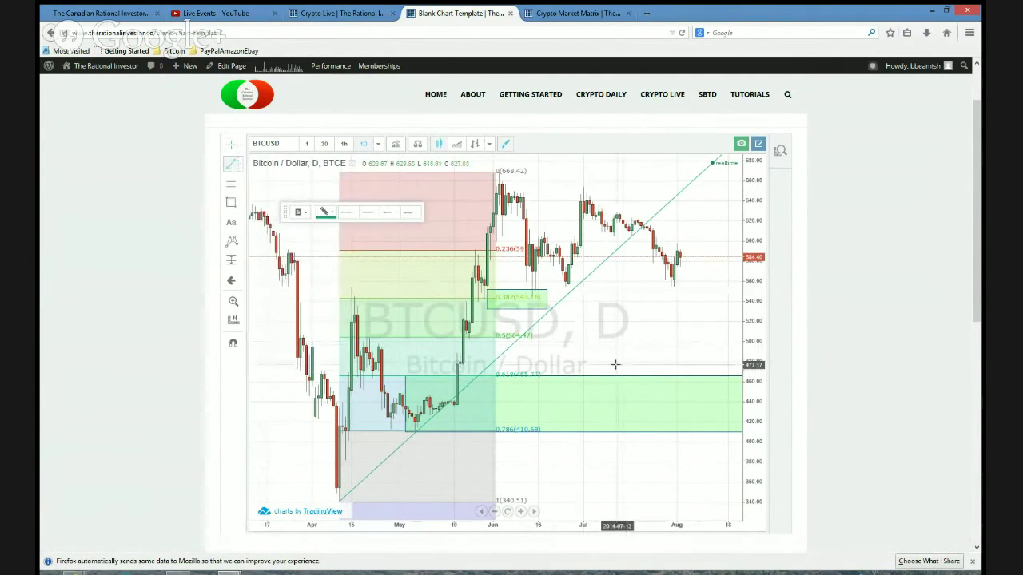
scroll(615, 364, "down", 3)
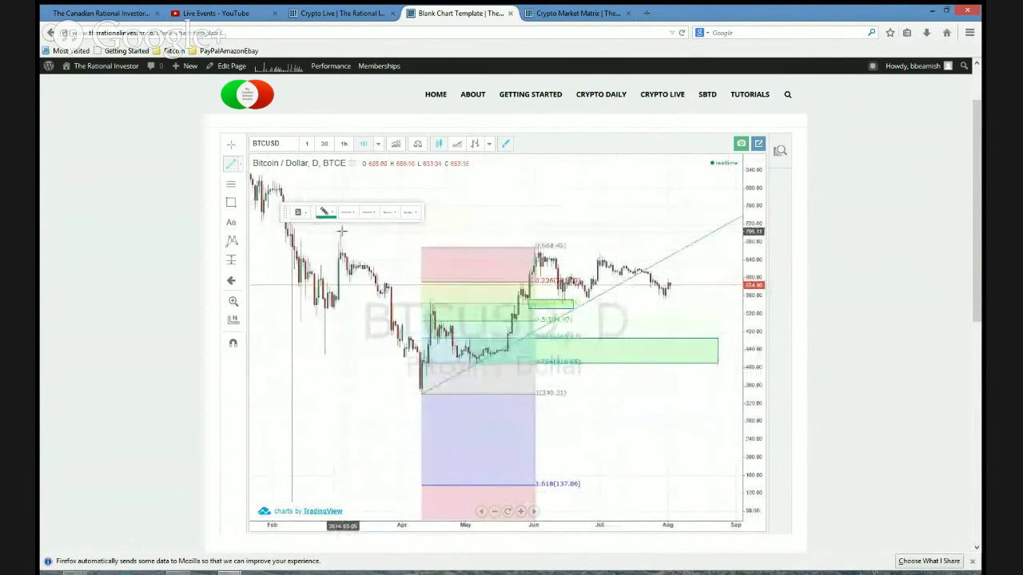
left_click(239, 165)
left_click(258, 167)
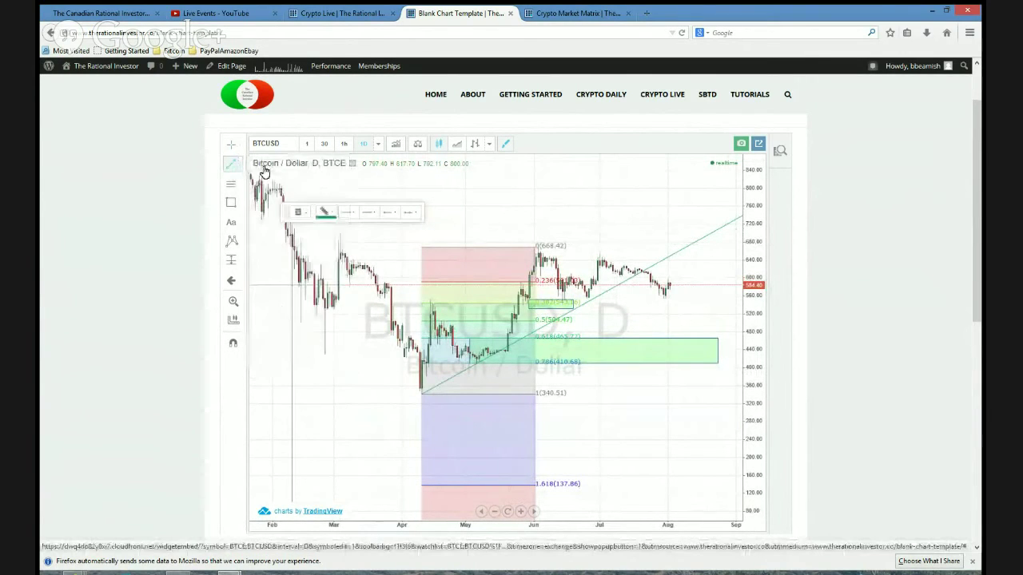
left_click(341, 233)
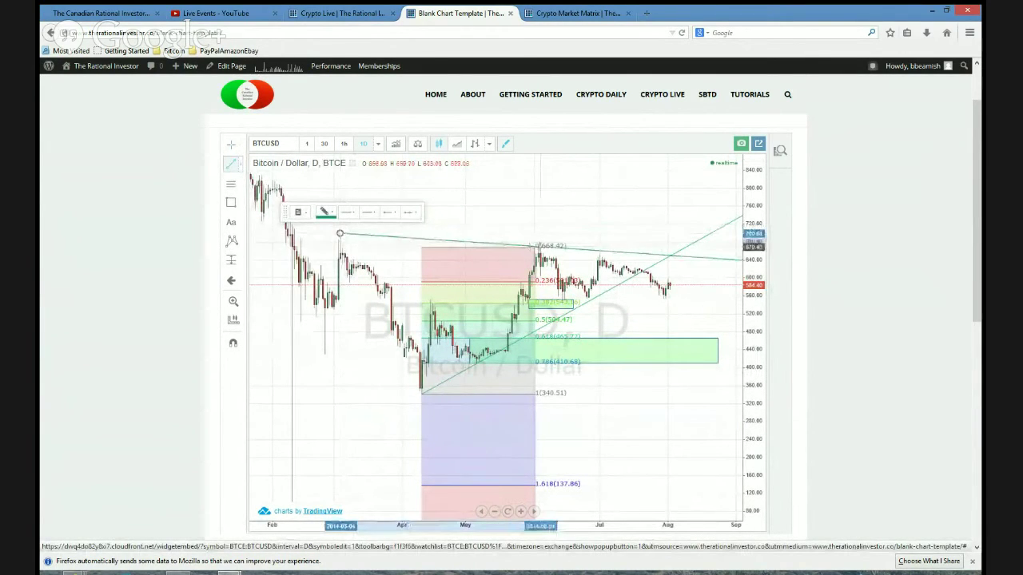
left_click(486, 226)
Step: Draw an extended trend line from the mid-April high through the mid-June low at about 547
left_click_drag(359, 363, 327, 362)
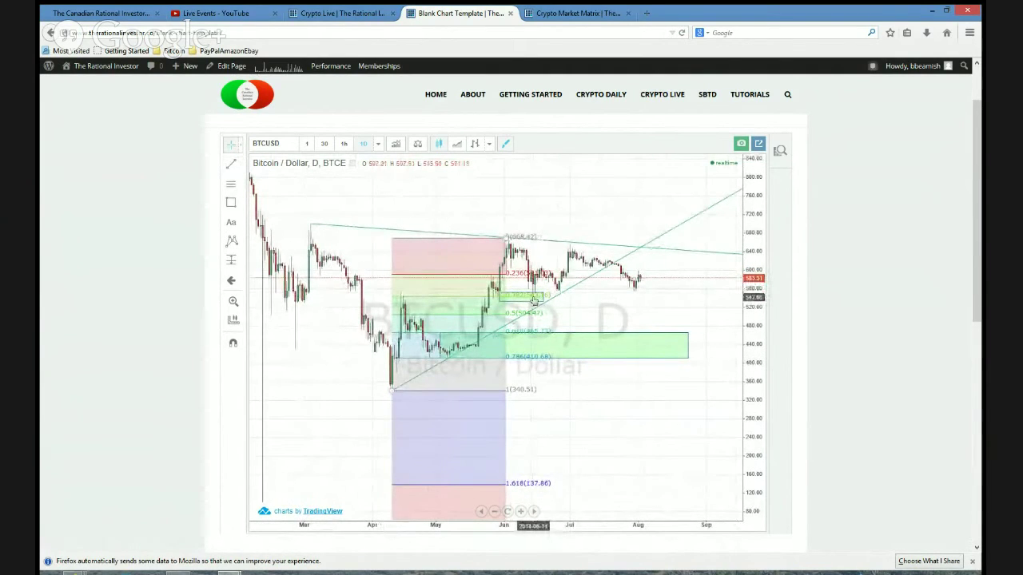
left_click(237, 168)
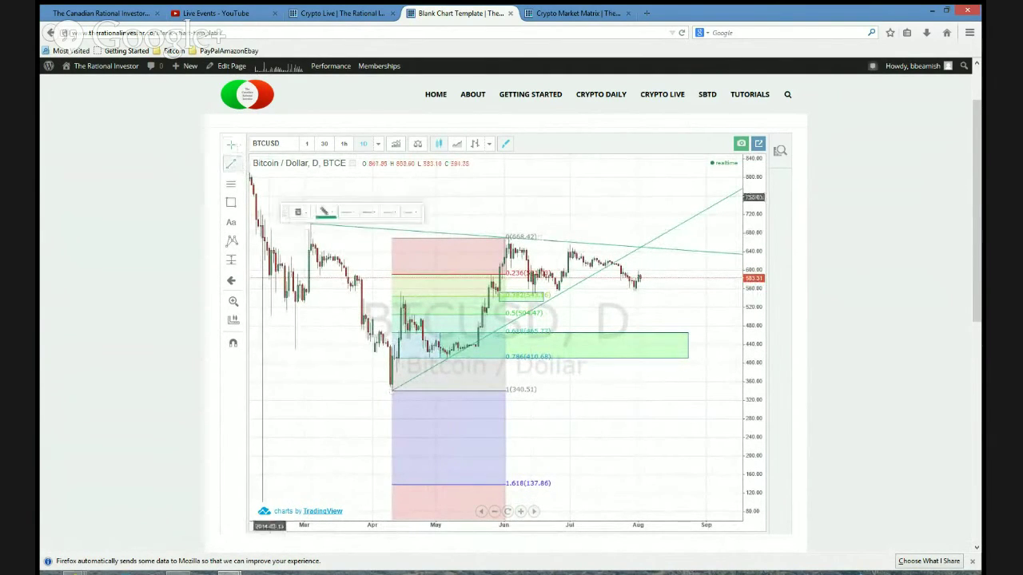
left_click(400, 290)
left_click(530, 295)
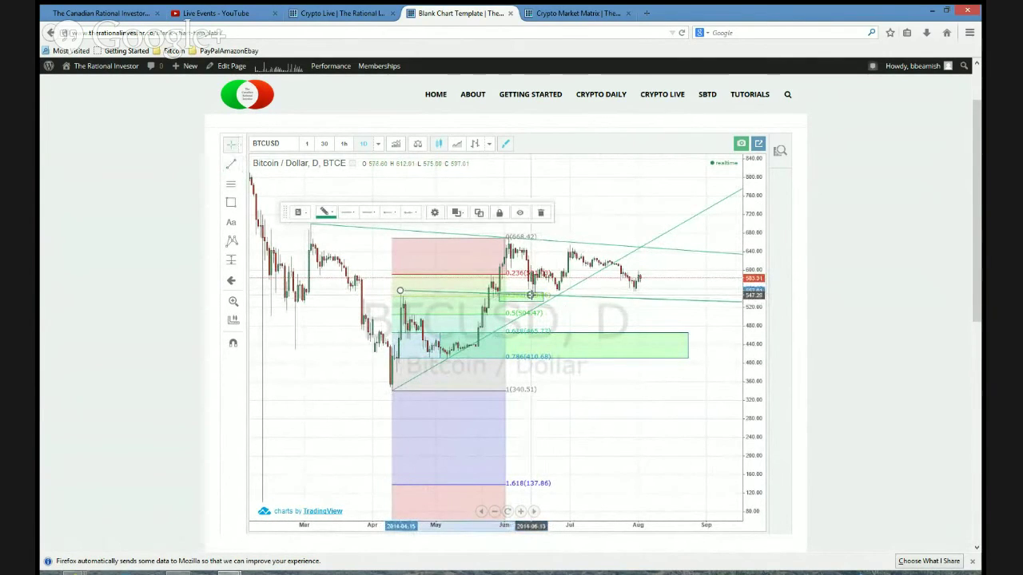
left_click(600, 324)
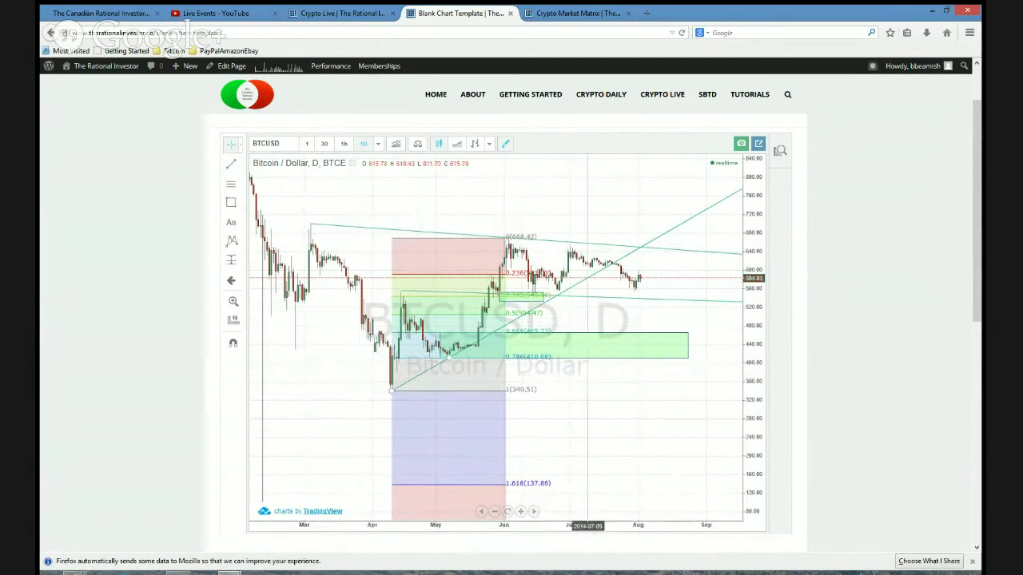
Step: Draw a Fibonacci retracement from the mid-June low at about 545 to the early-June high at about 670
left_click_drag(753, 406, 754, 384)
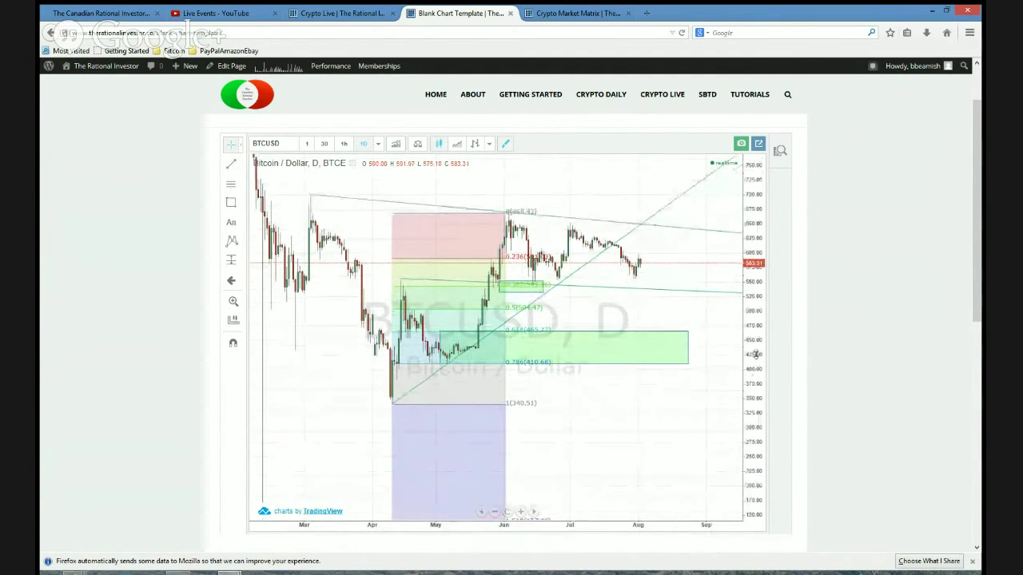
left_click_drag(676, 402, 688, 441)
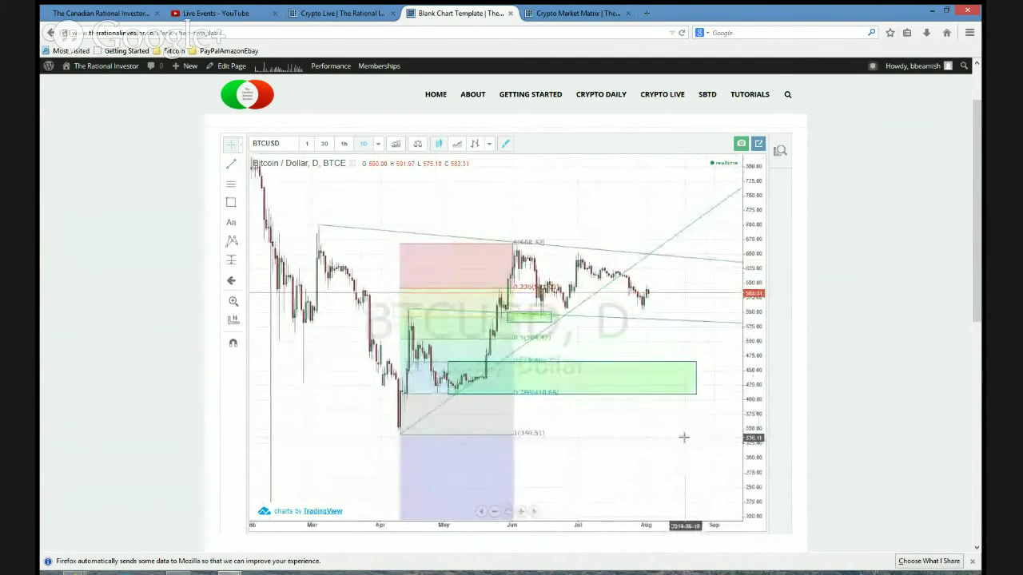
scroll(684, 437, "up", 2)
left_click_drag(548, 447, 587, 445)
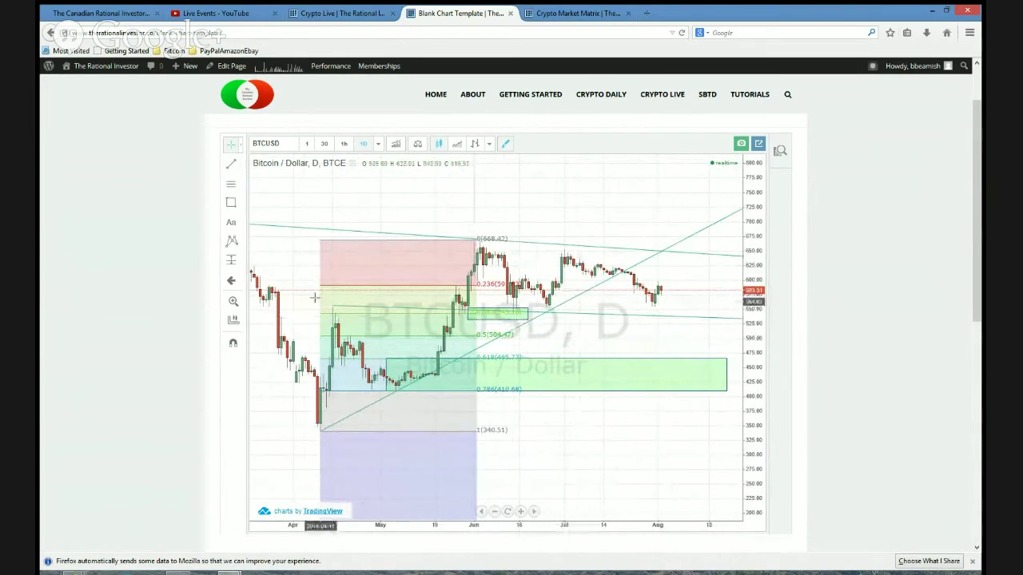
left_click(229, 186)
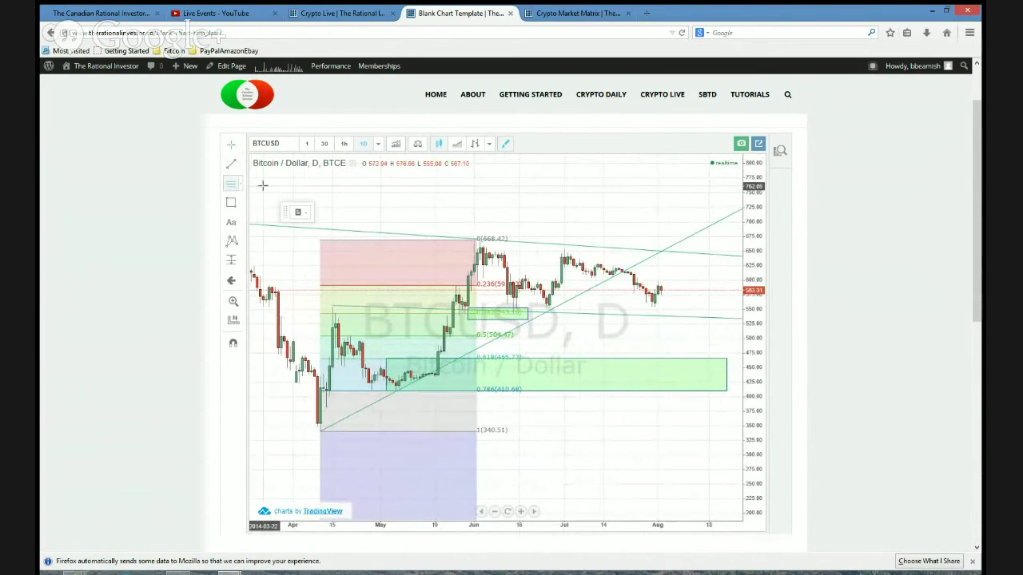
left_click(474, 238)
left_click(516, 311)
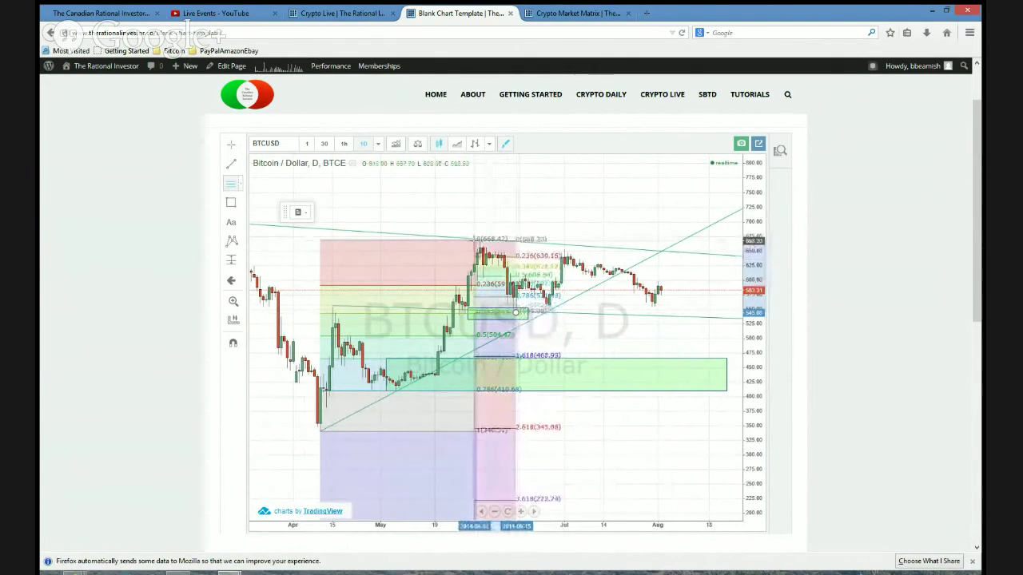
left_click(473, 239)
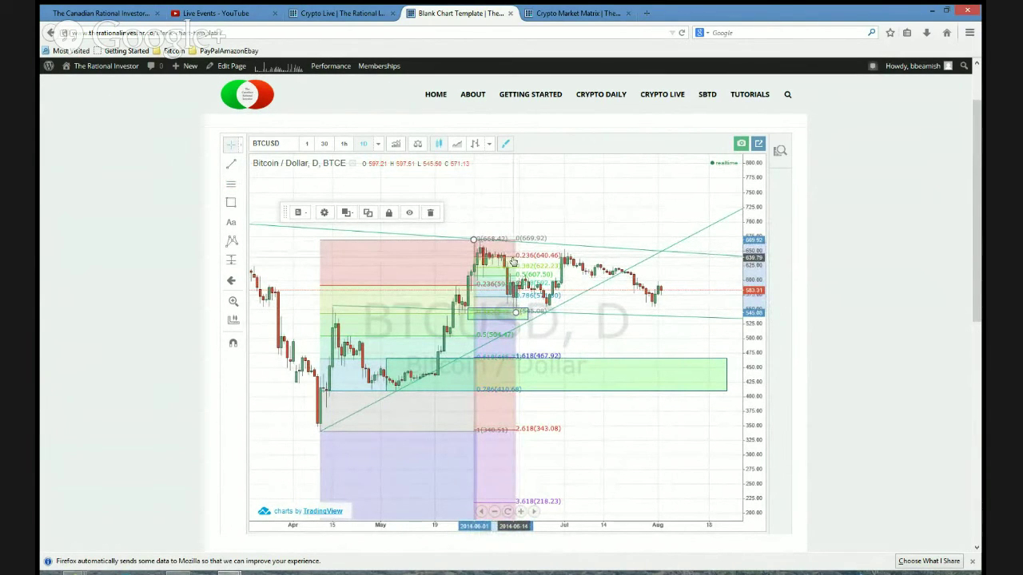
Step: Reverse the June retracement, hide its 1.618, 2.618 and 3.618 levels, and change the 4.236 level to 0.886
left_click(325, 213)
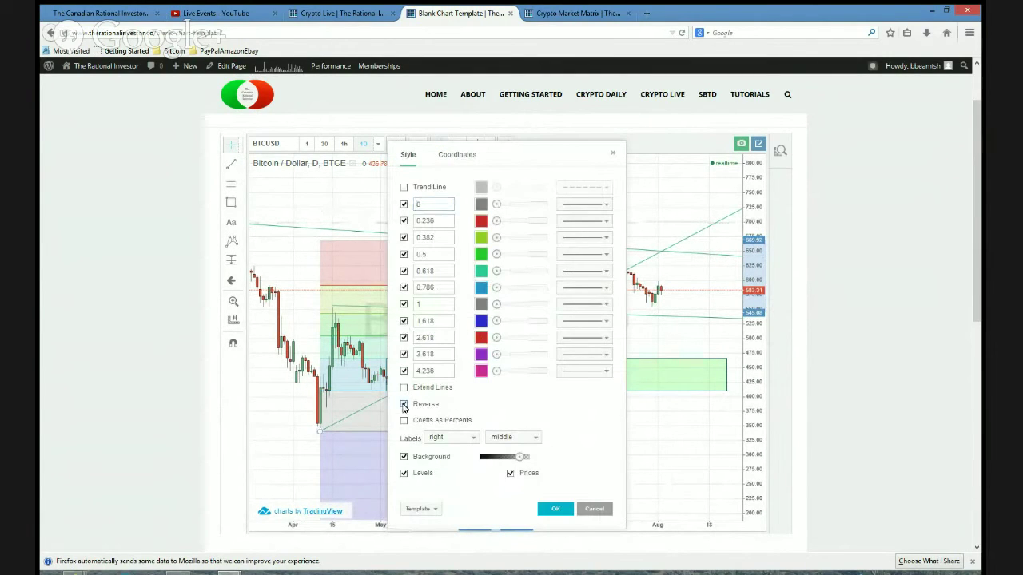
left_click_drag(514, 174, 334, 184)
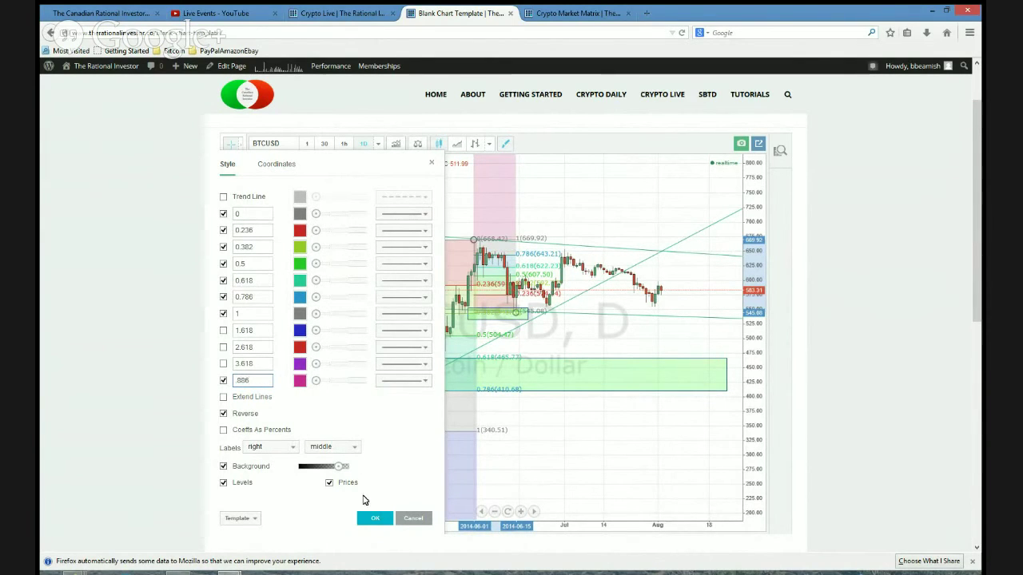
left_click(374, 518)
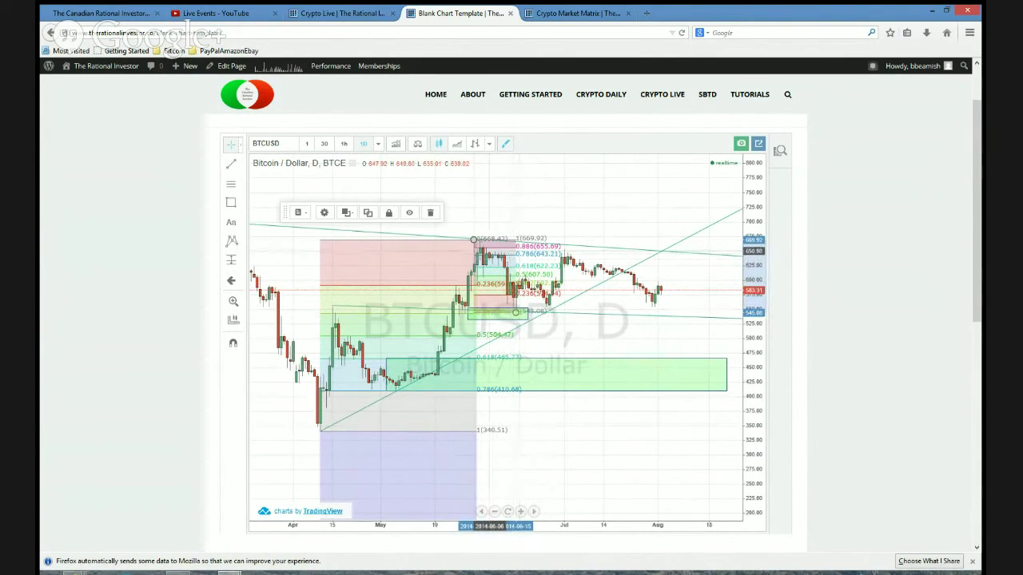
Step: Draw a Fibonacci retracement from the early-June high at about 668 to mid-July at about 541
left_click(230, 185)
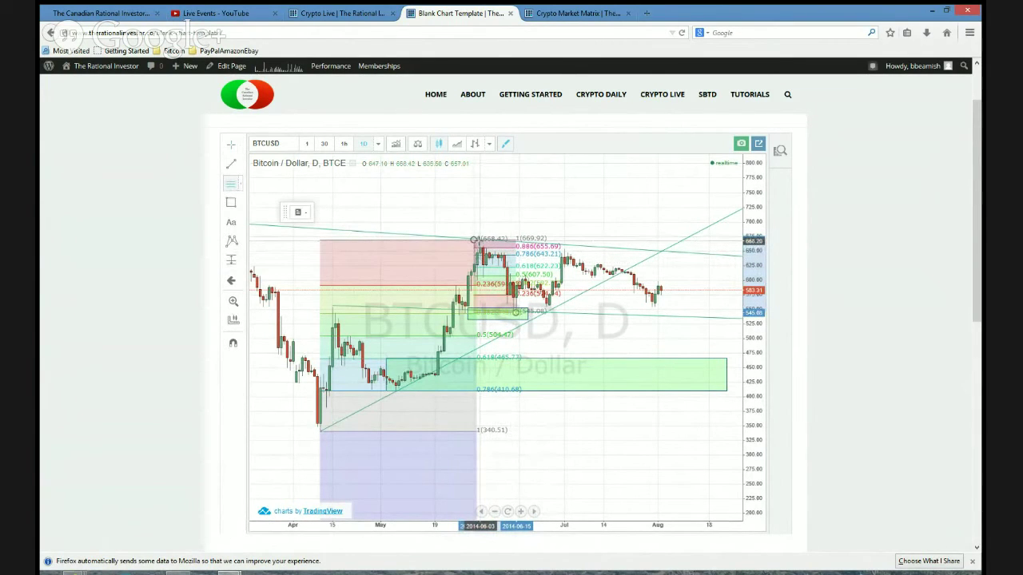
left_click(478, 240)
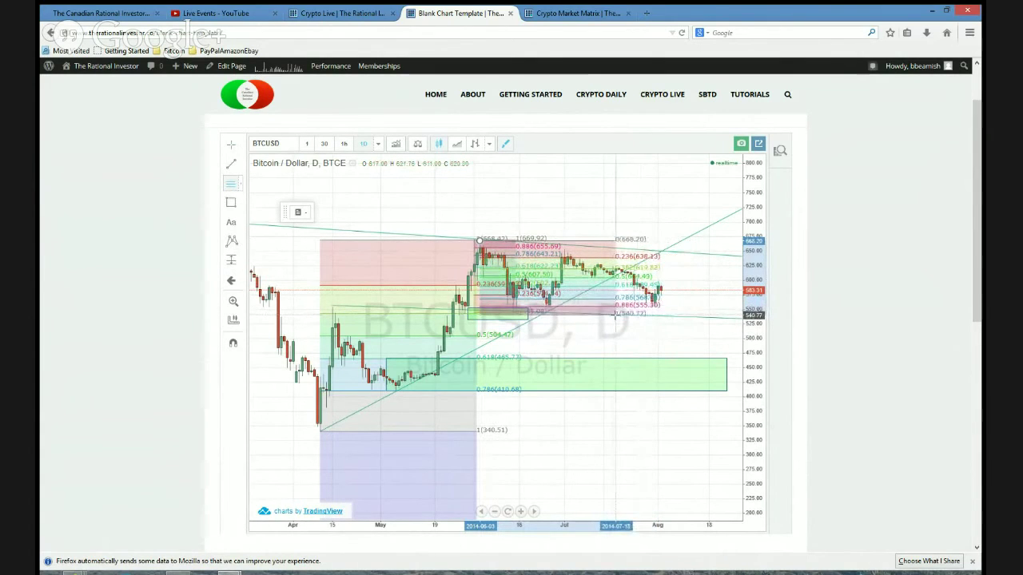
left_click(615, 314)
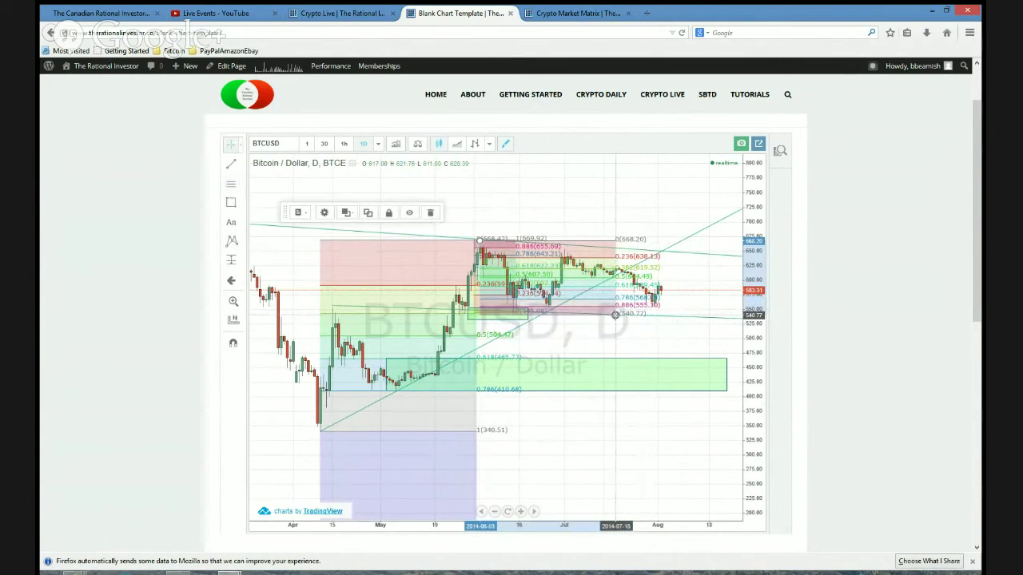
Step: In the new retracement's style settings, show the 1.618 level and hide the 0.236, 0.5, 0.618, 0.786 and 0.886 levels
left_click(324, 212)
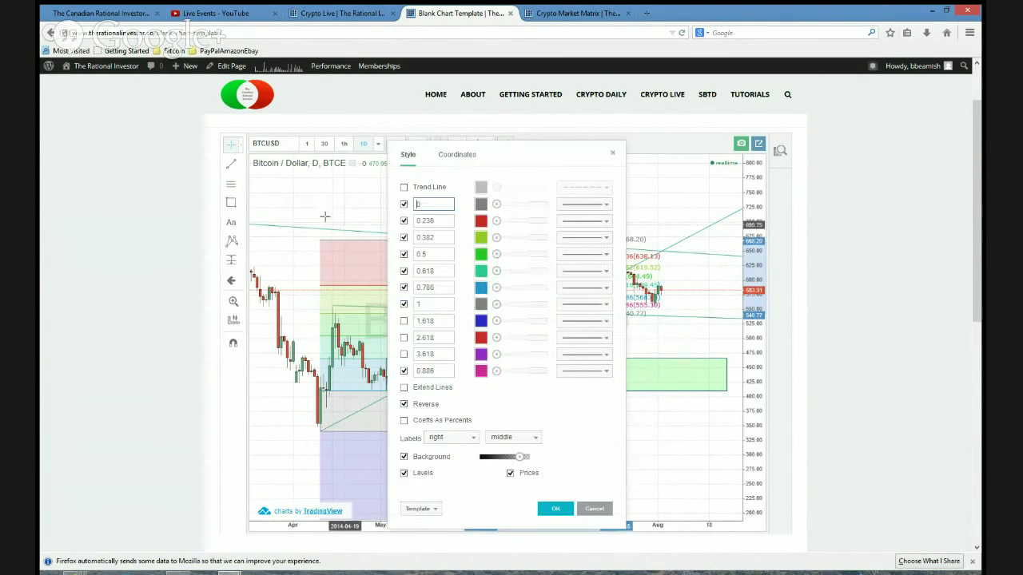
left_click(404, 321)
left_click(403, 288)
left_click(403, 271)
left_click(404, 254)
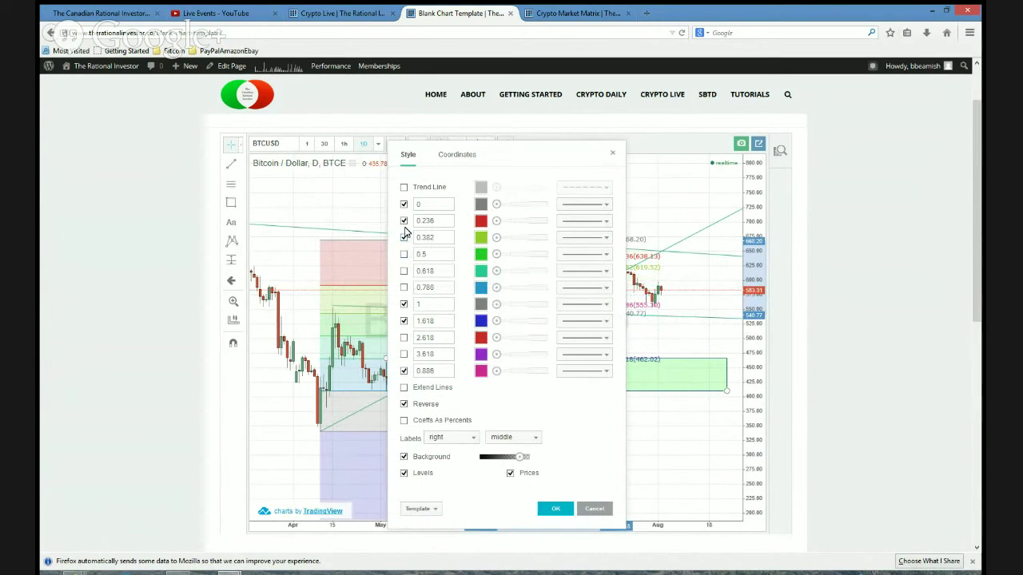
left_click(404, 220)
left_click(404, 237)
left_click(404, 372)
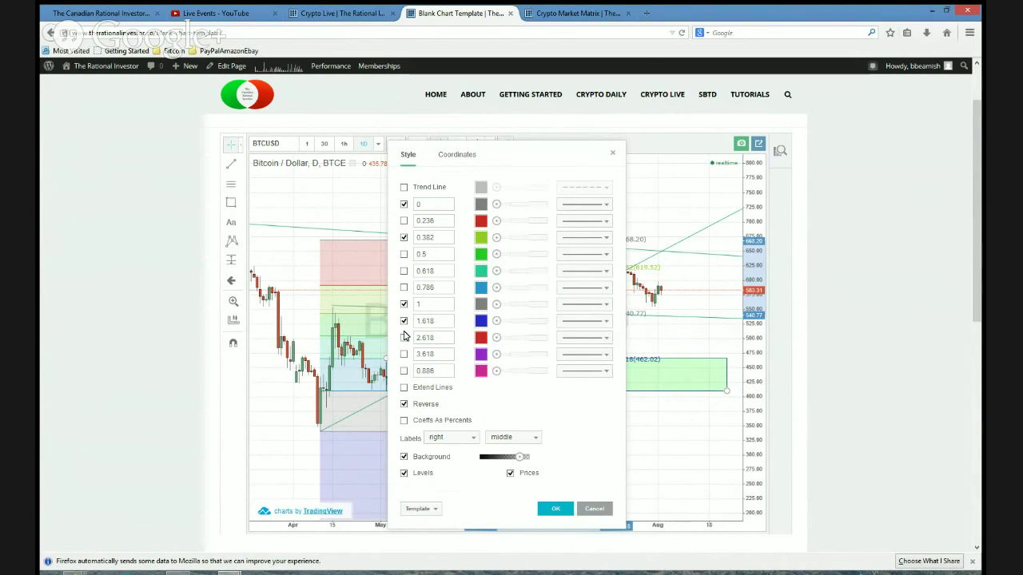
Step: Replace the new retracement's last three levels with 1.27, 1.44 and 2.00, show them, and apply the settings
left_click(404, 337)
type("1.27")
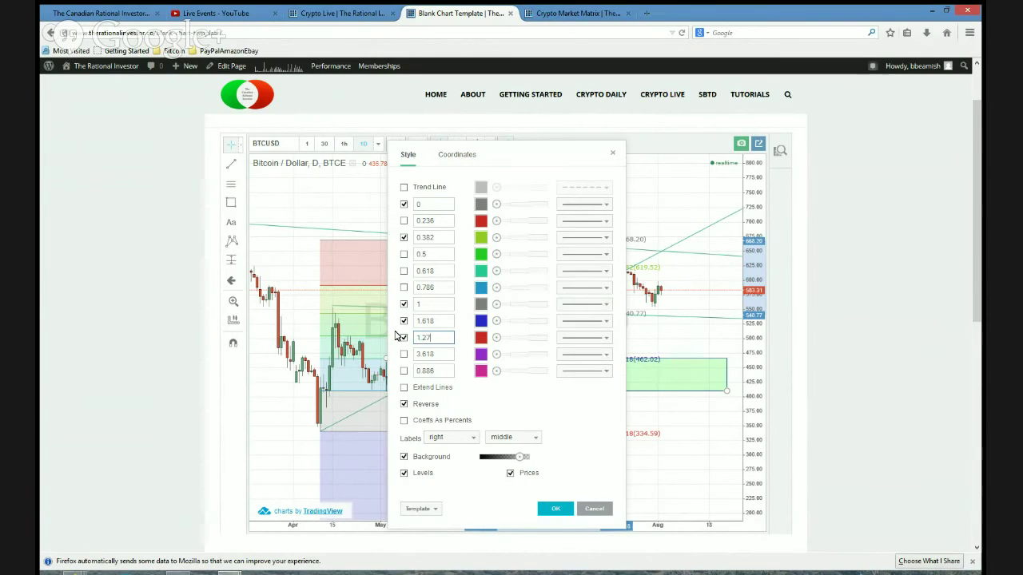
left_click(404, 354)
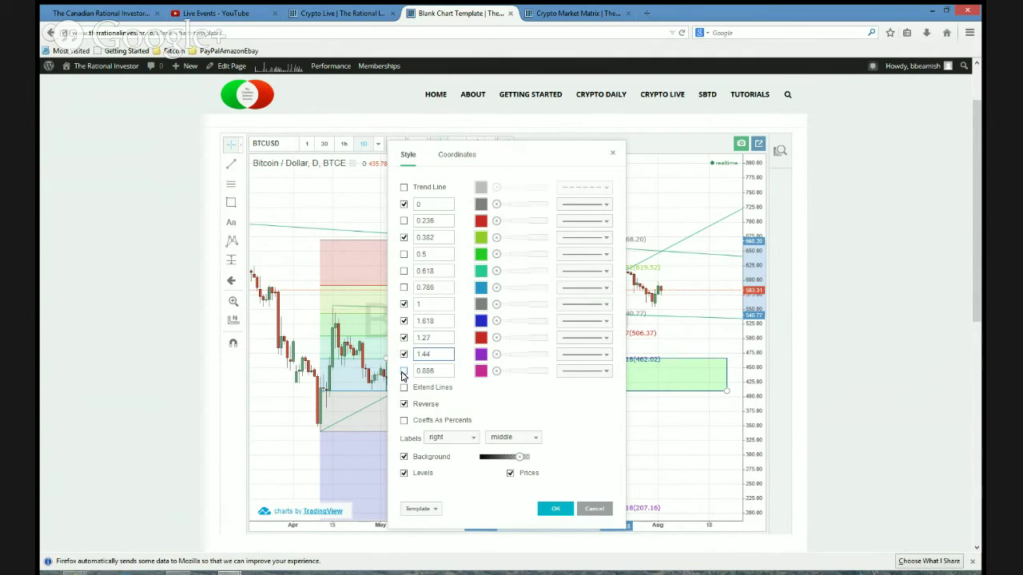
left_click(403, 371)
left_click_drag(445, 370, 408, 370)
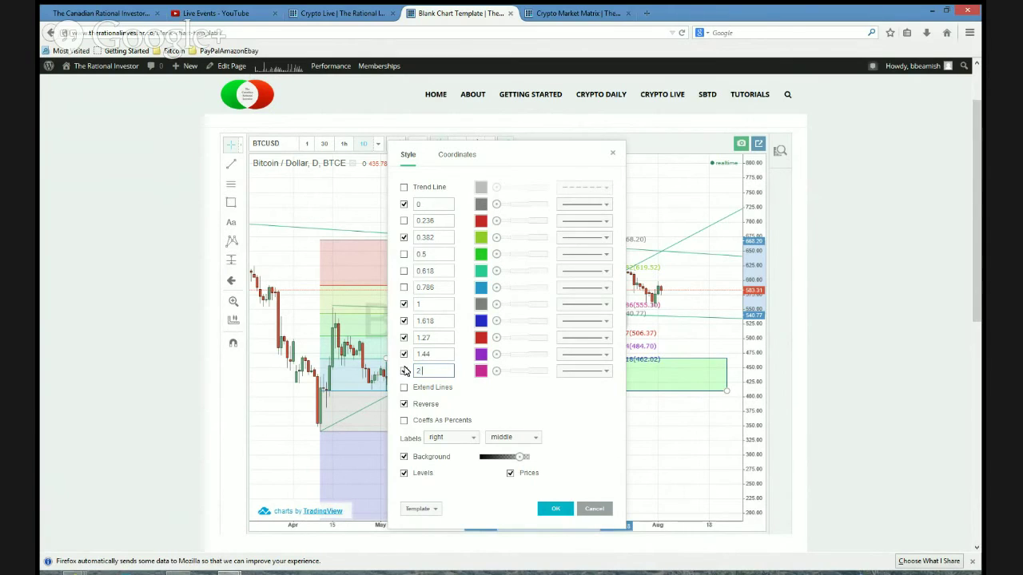
type("2.00")
left_click(557, 509)
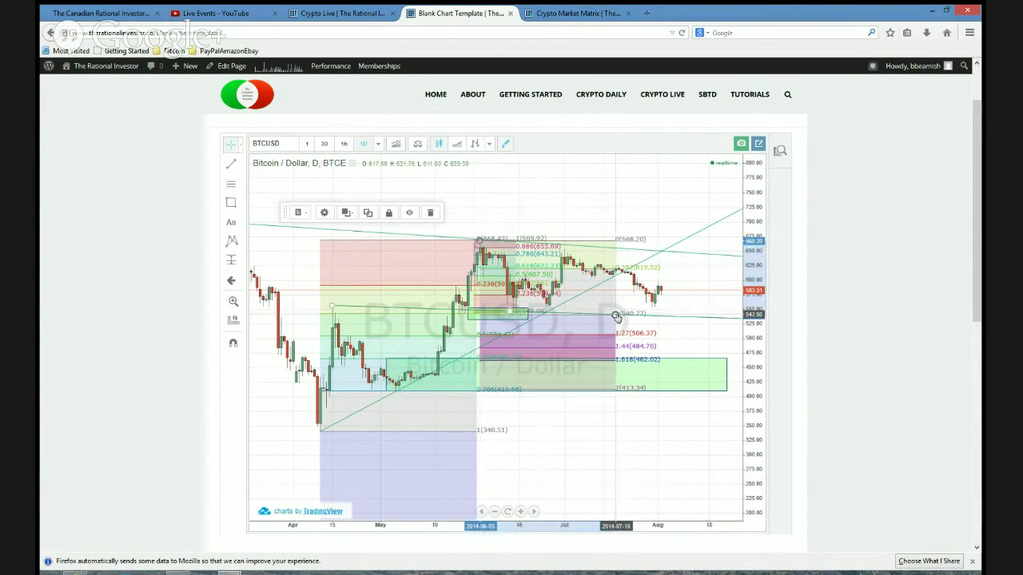
Step: Enlarge the price scale and adjust the extension retracement to span from about 669 down to about 546
left_click_drag(751, 316, 744, 267)
left_click_drag(704, 327, 617, 344)
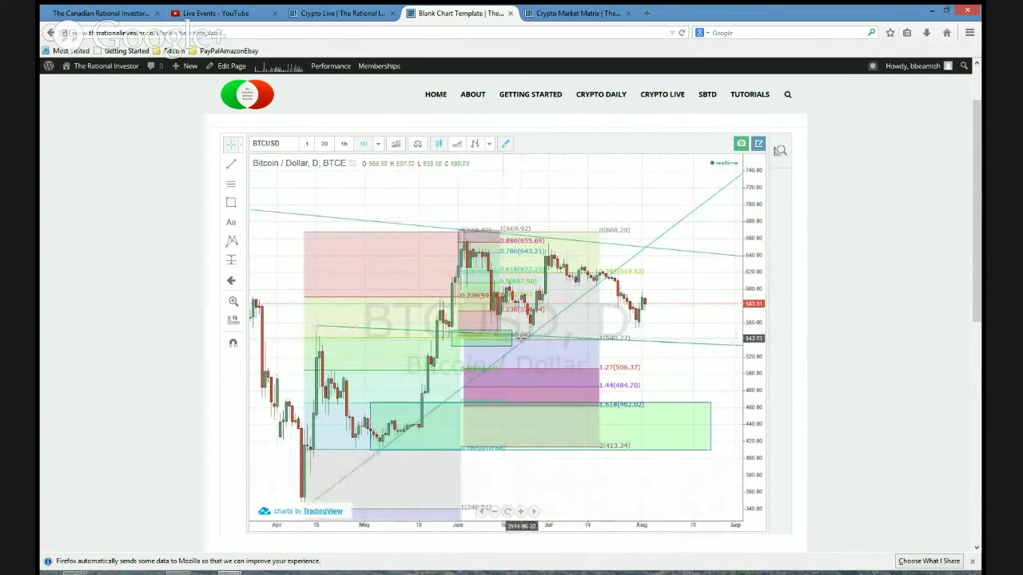
left_click_drag(598, 236, 598, 233)
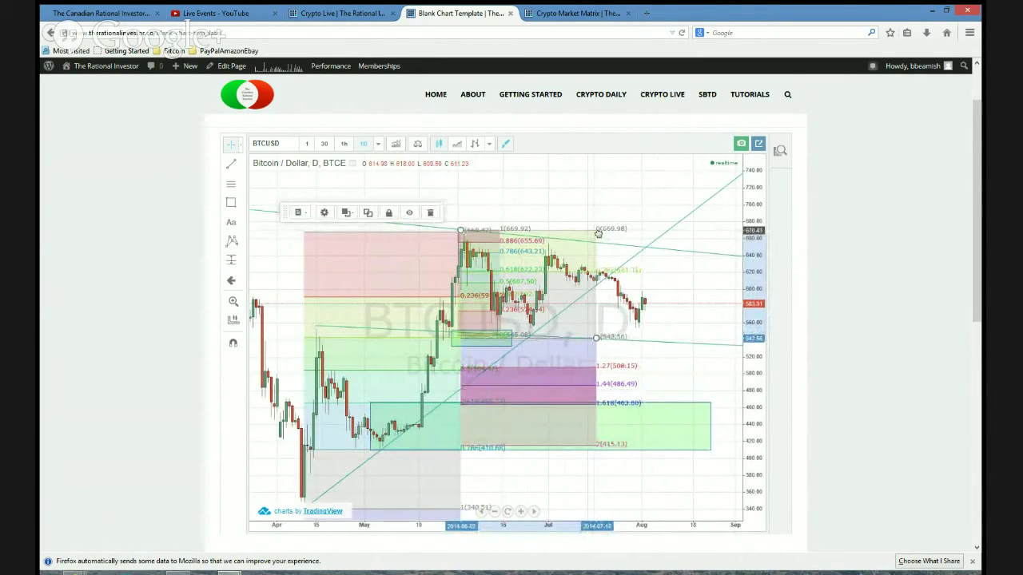
left_click_drag(598, 233, 600, 231)
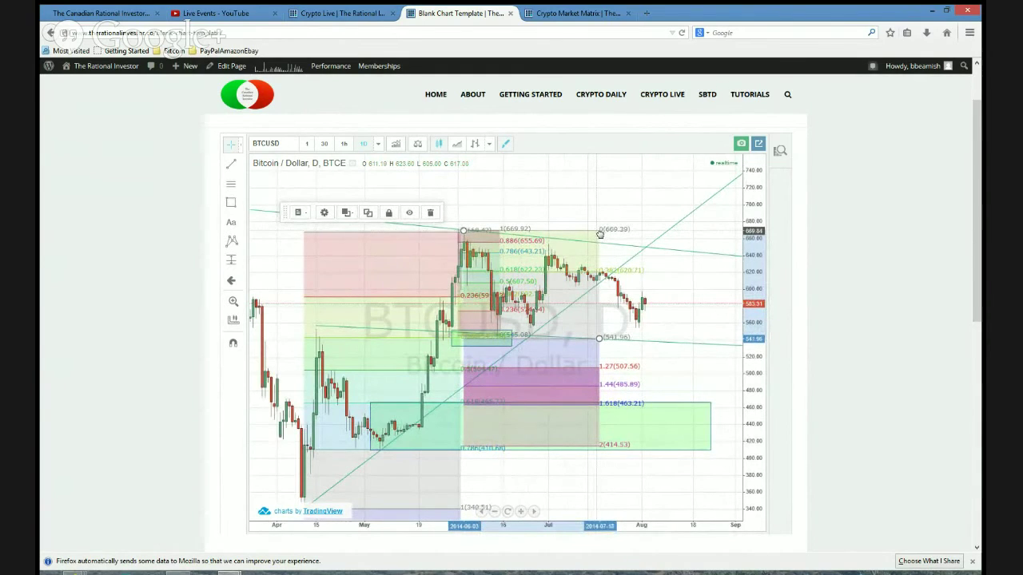
left_click_drag(599, 341, 598, 334)
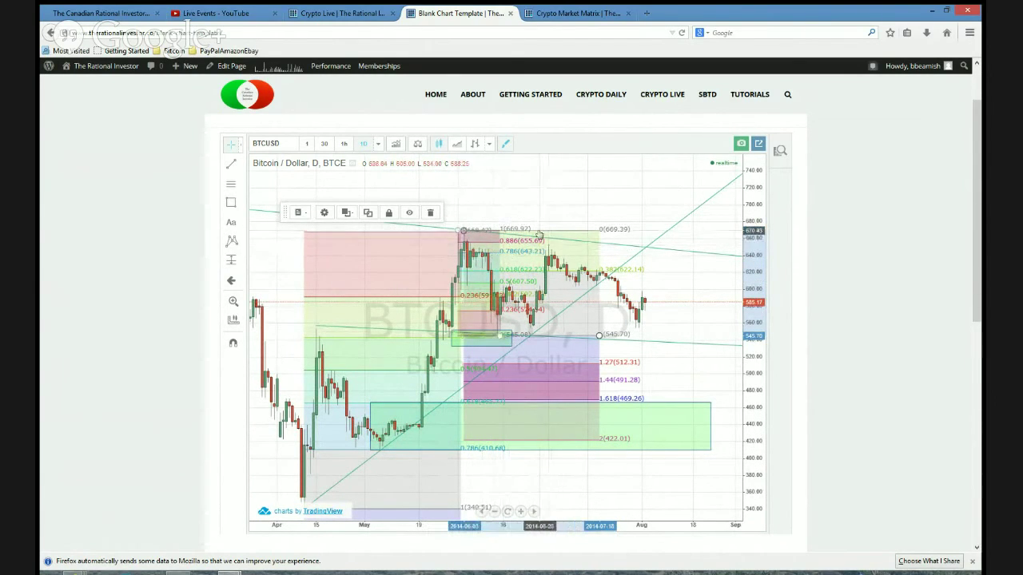
Step: Draw a rectangle from mid-June at about 646 to late July at about 624 and fill it red
left_click(231, 205)
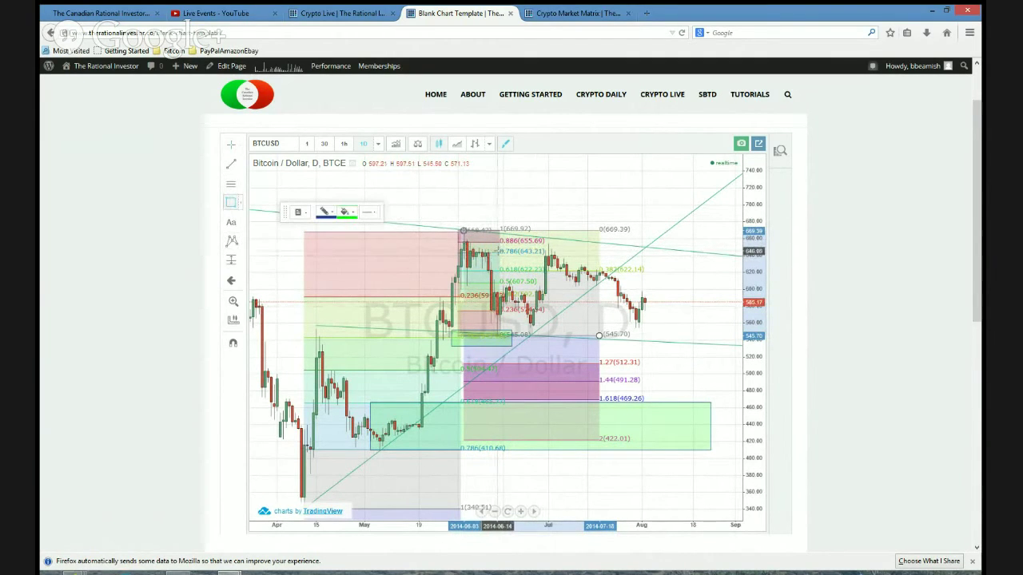
left_click(497, 251)
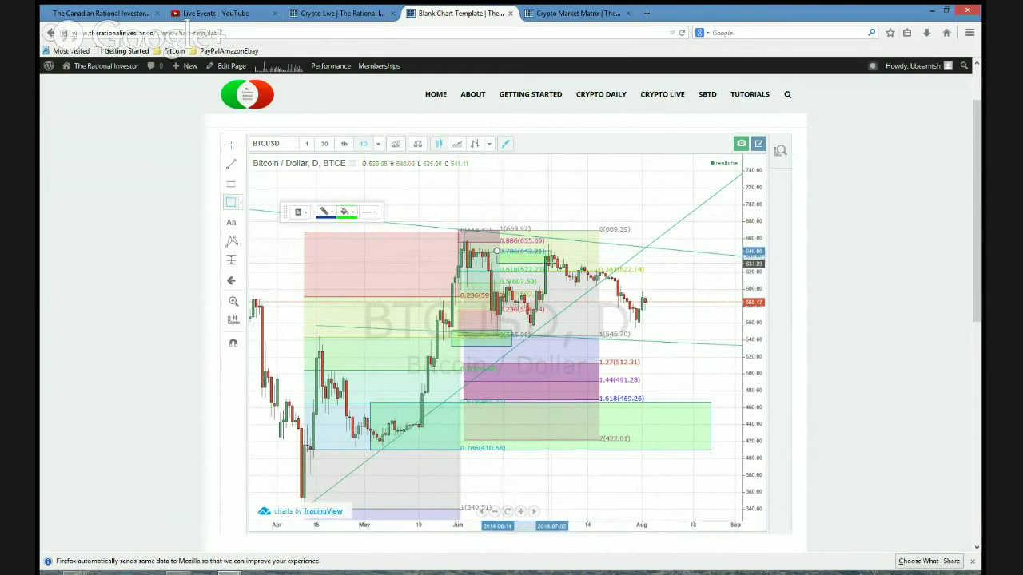
left_click(614, 269)
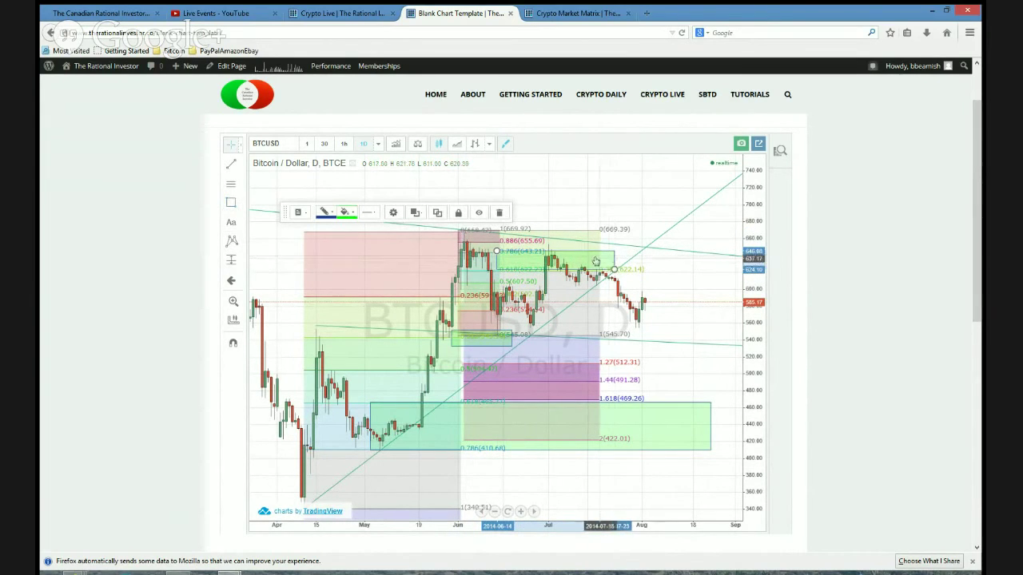
left_click(356, 213)
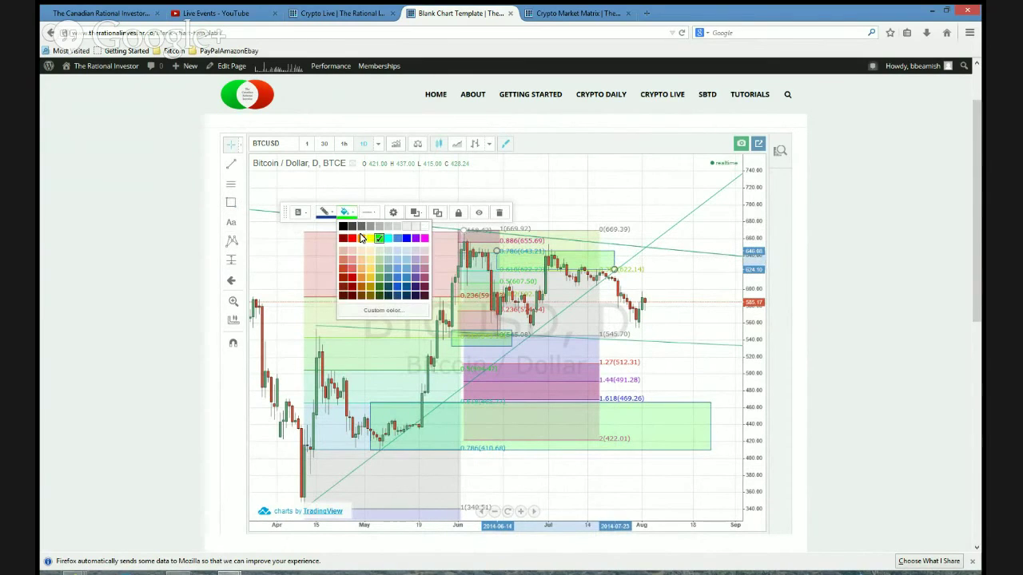
left_click(352, 238)
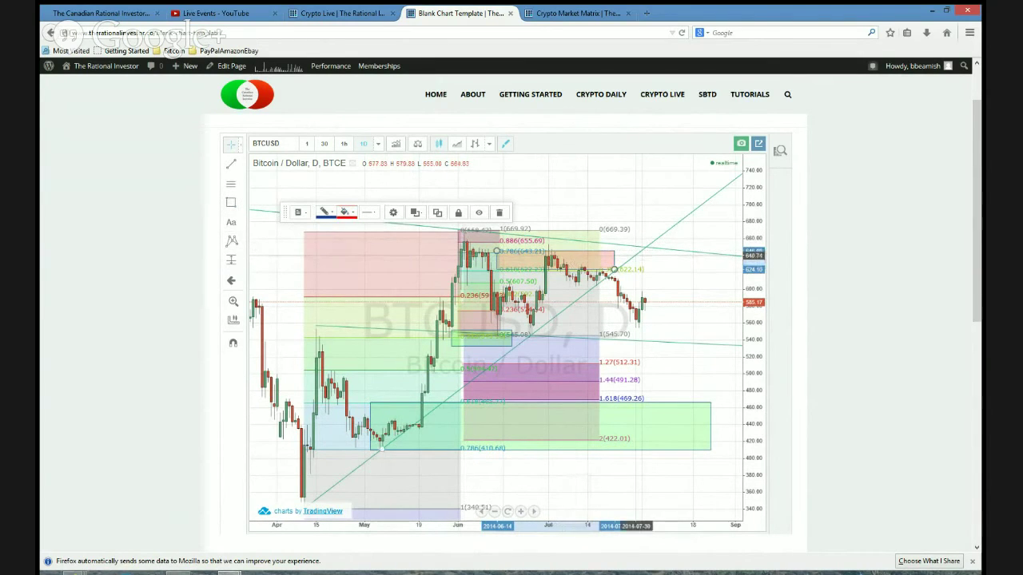
left_click(652, 199)
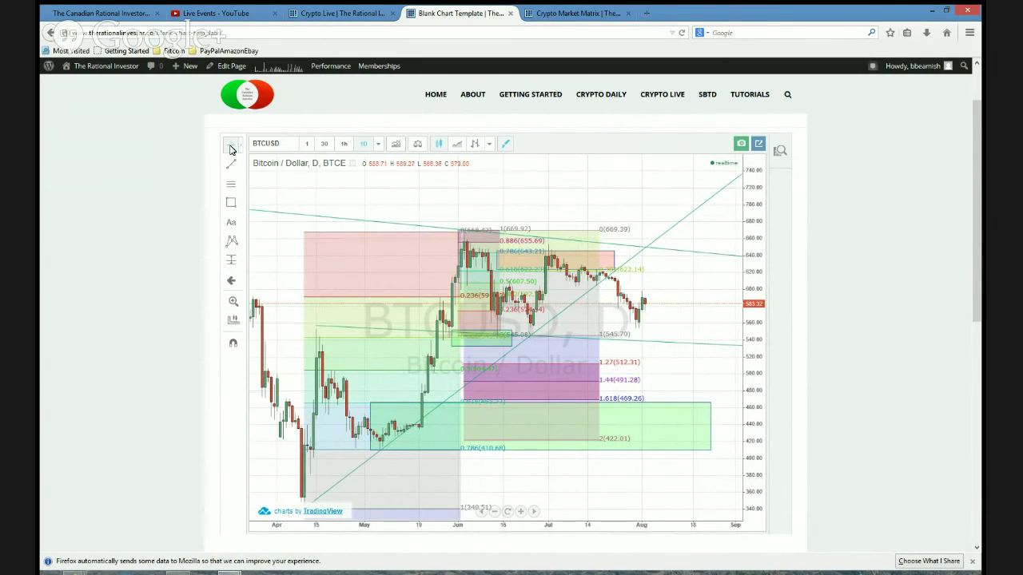
Step: Take a snapshot of the annotated BTCUSD chart and share its image link in a tweet
left_click_drag(520, 204, 532, 175)
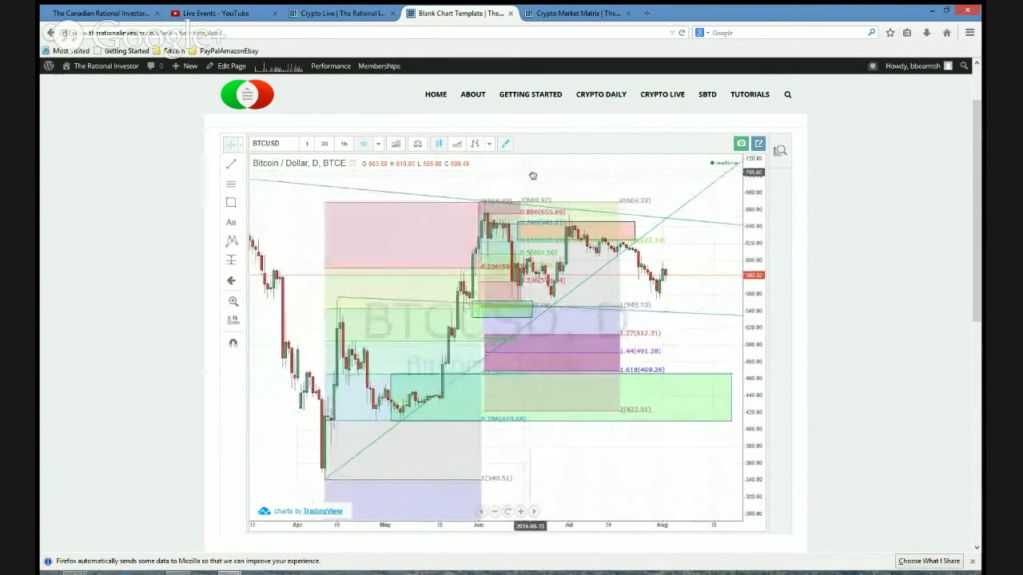
left_click(741, 145)
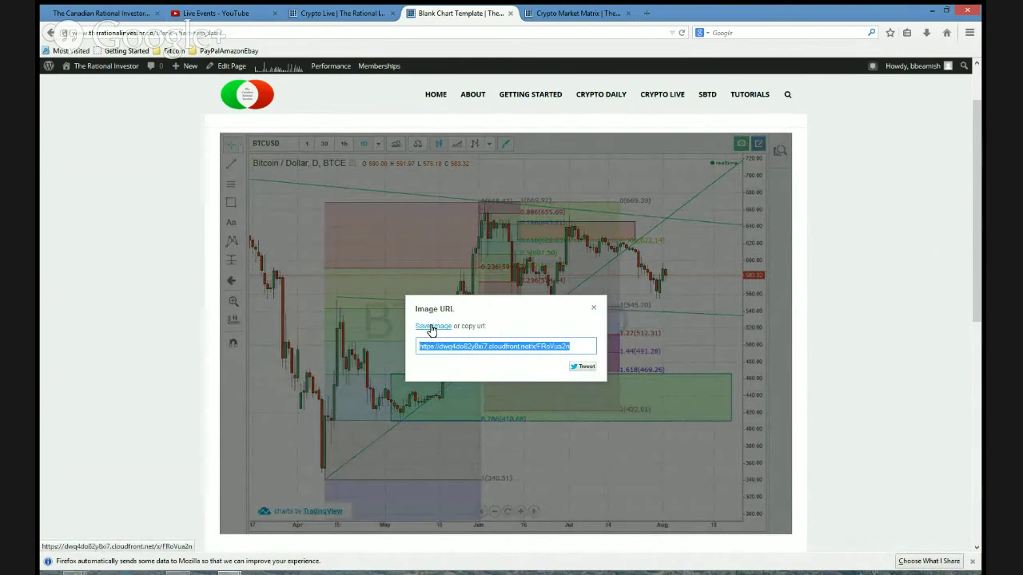
left_click(586, 367)
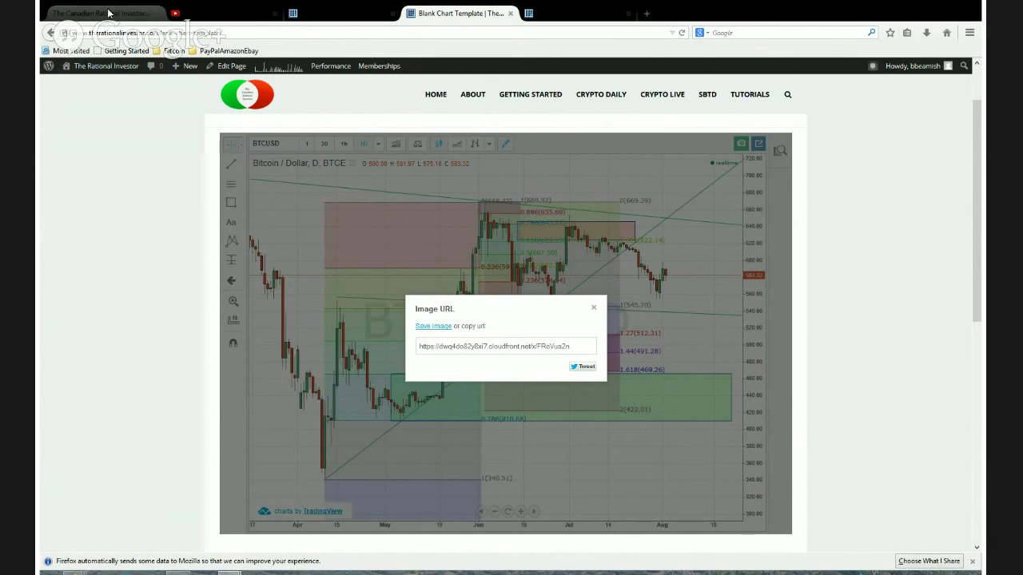
Step: Switch to The Canadian Rational Investor site and open its home page
left_click(110, 13)
scroll(174, 217, "up", 15)
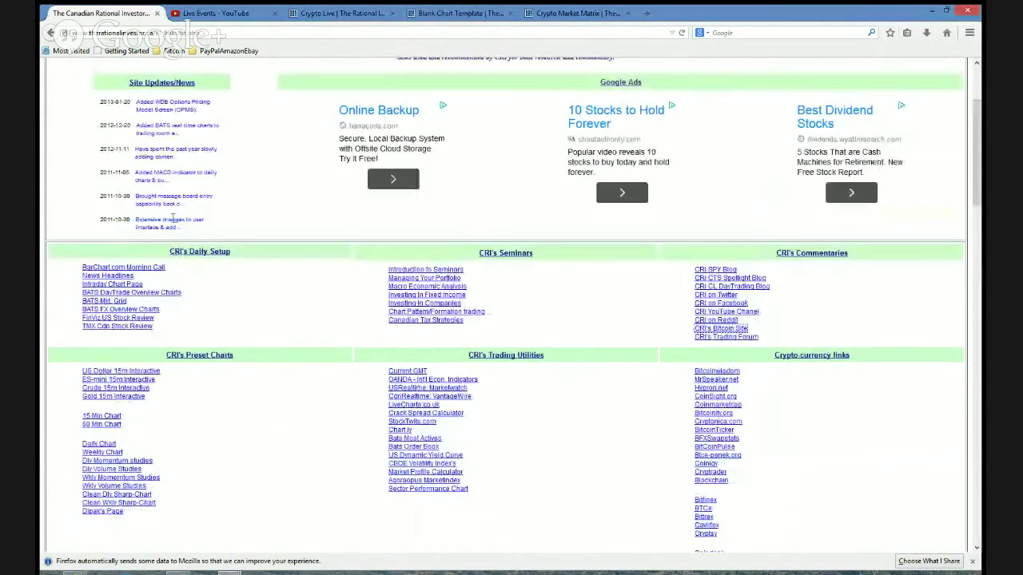
left_click(114, 77)
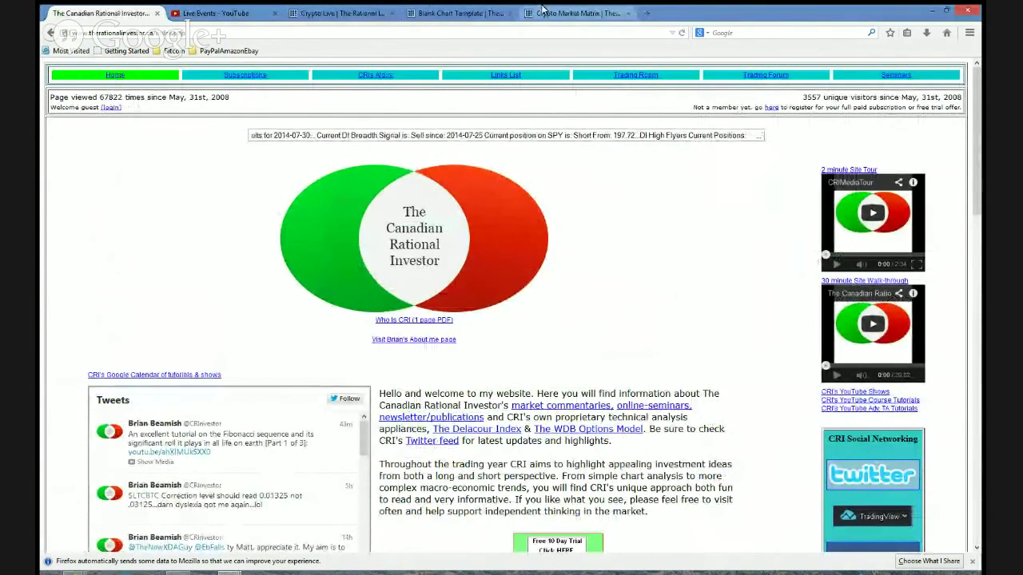
Step: Go back to the Blank Chart Template page and let the browser remember the Twitter password
left_click(346, 11)
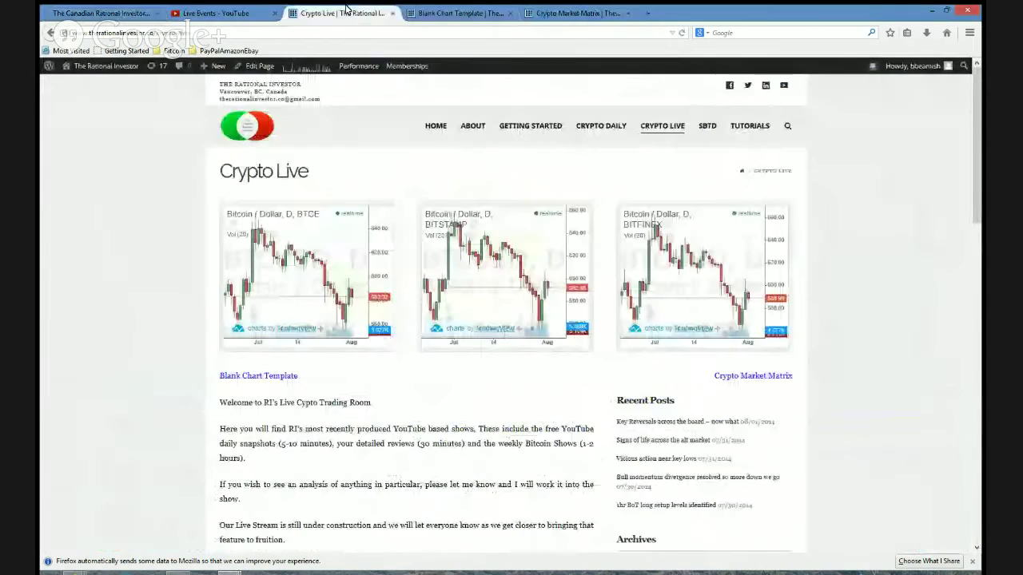
left_click(459, 12)
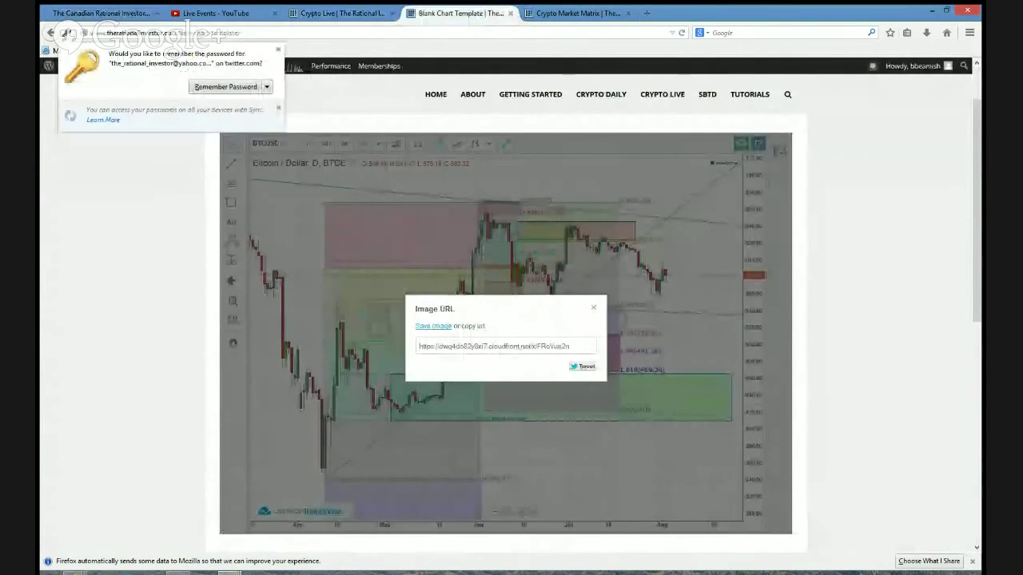
left_click(240, 88)
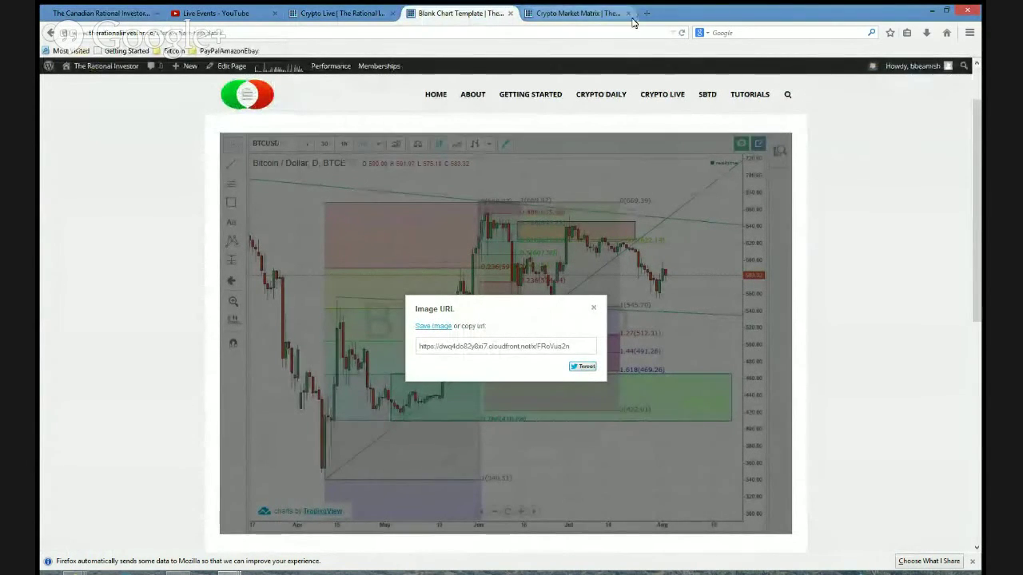
left_click(587, 13)
left_click(464, 13)
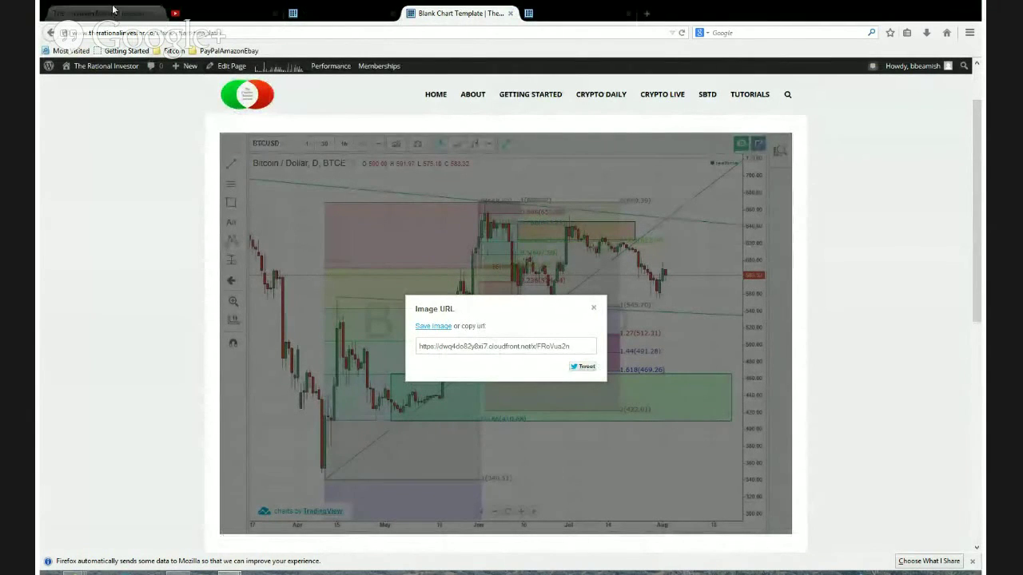
Step: Return to The Canadian Rational Investor home page and reload it to update the tweets feed
left_click(113, 12)
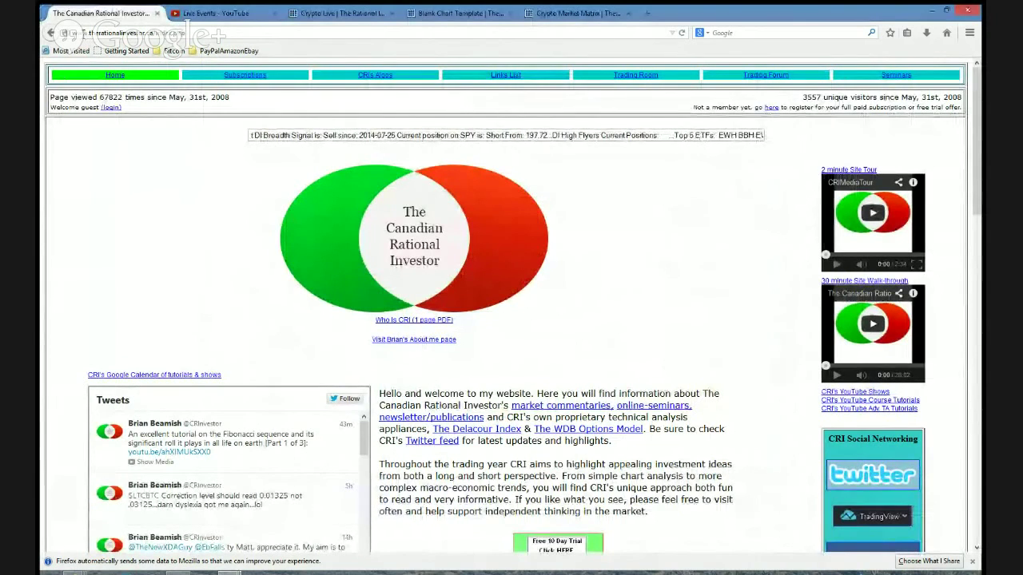
left_click(640, 75)
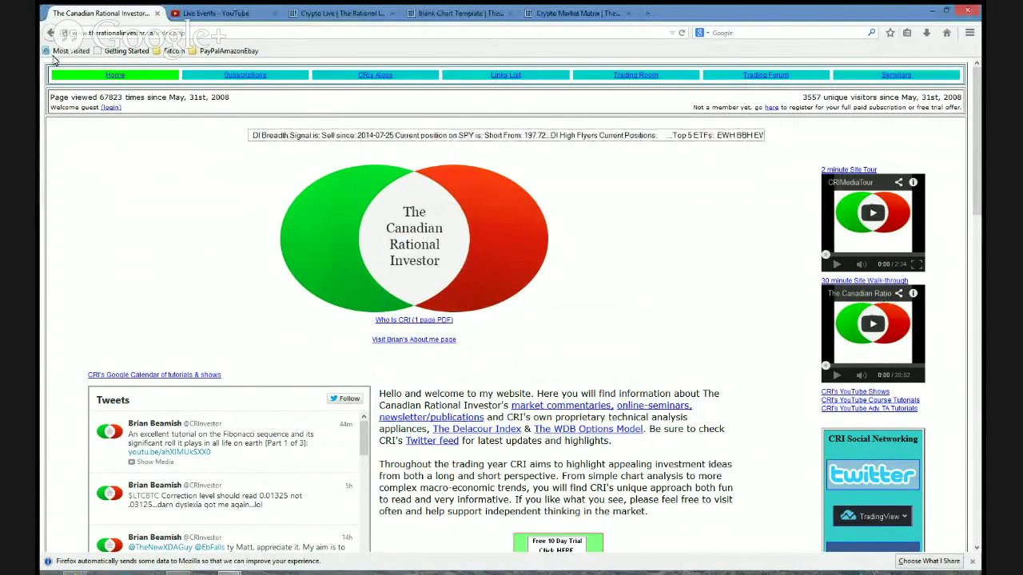
left_click(682, 33)
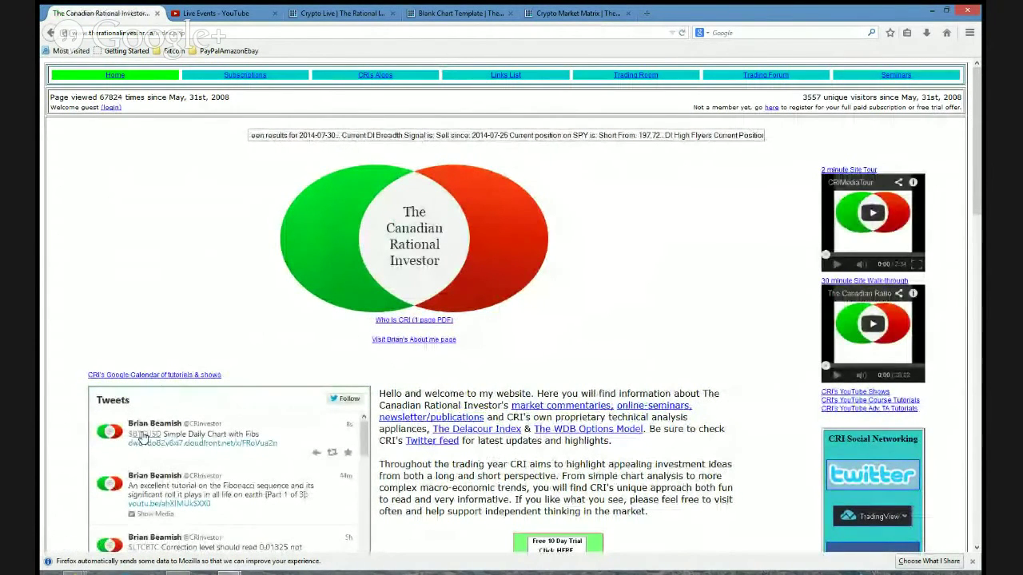
Step: Check the tweets feeds on the Canadian Rational Investor home page and the Crypto Live page for the new BTCUSD tweet
scroll(386, 432, "down", 3)
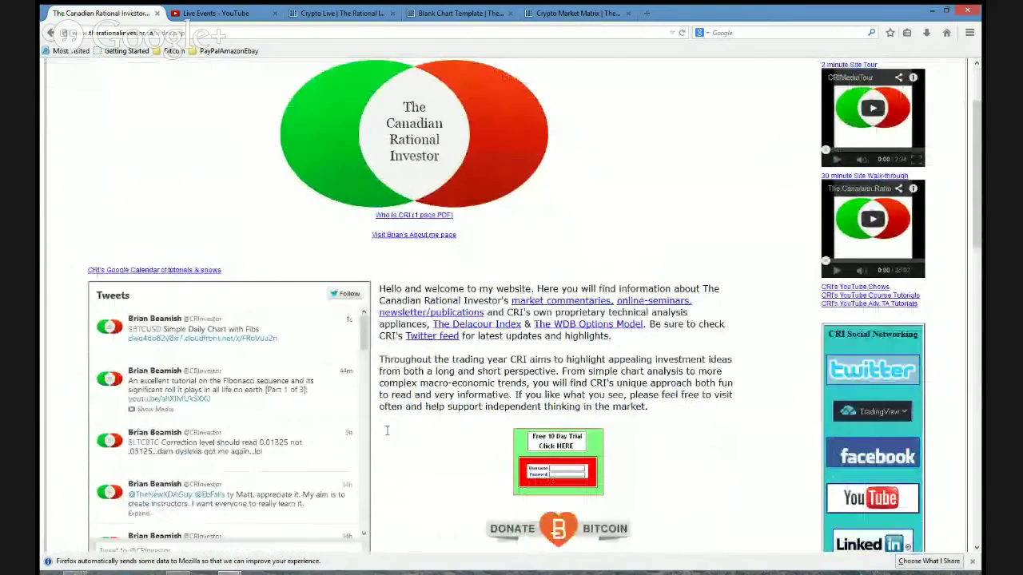
scroll(387, 435, "down", 1)
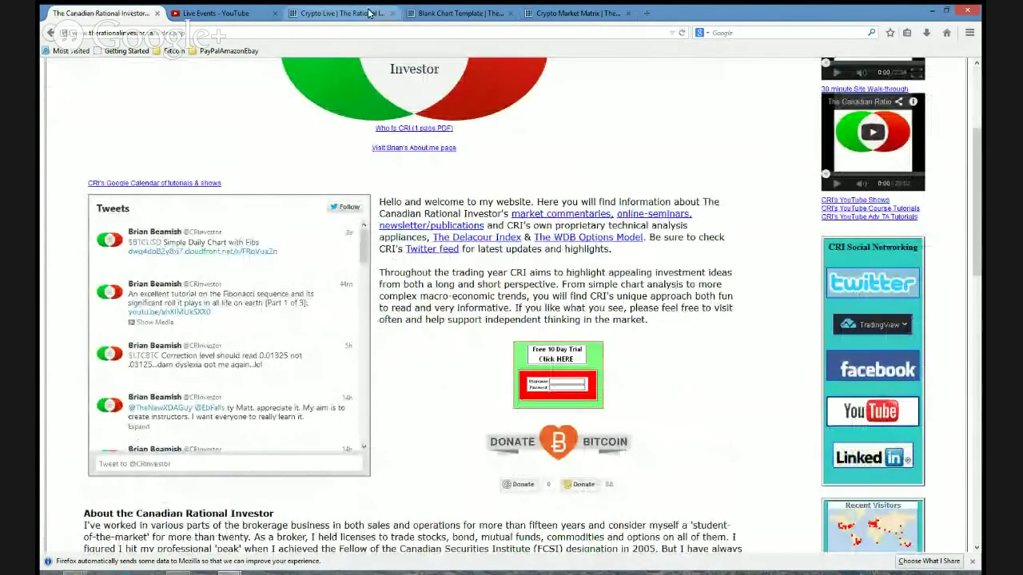
left_click(342, 13)
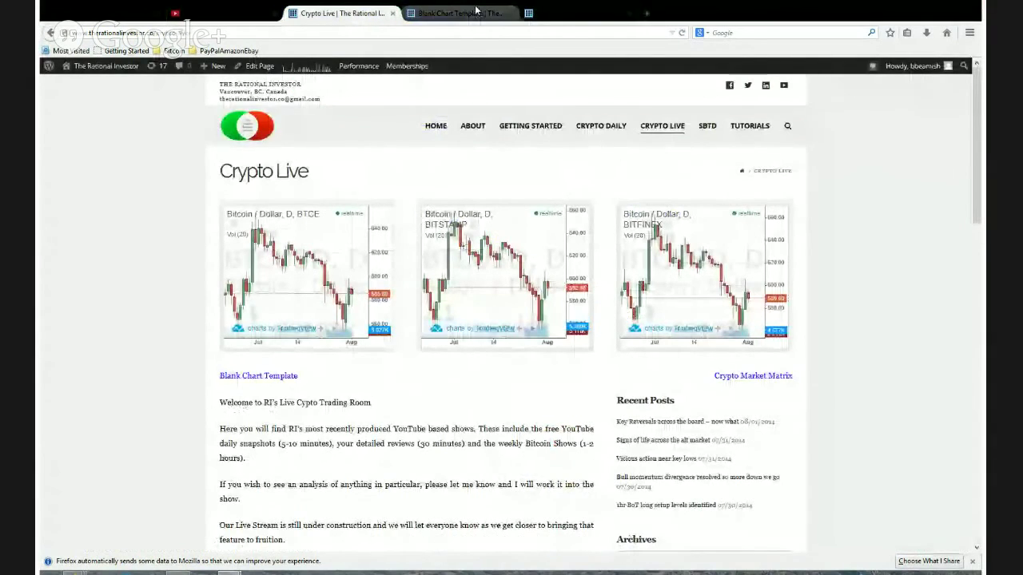
scroll(806, 392, "down", 5)
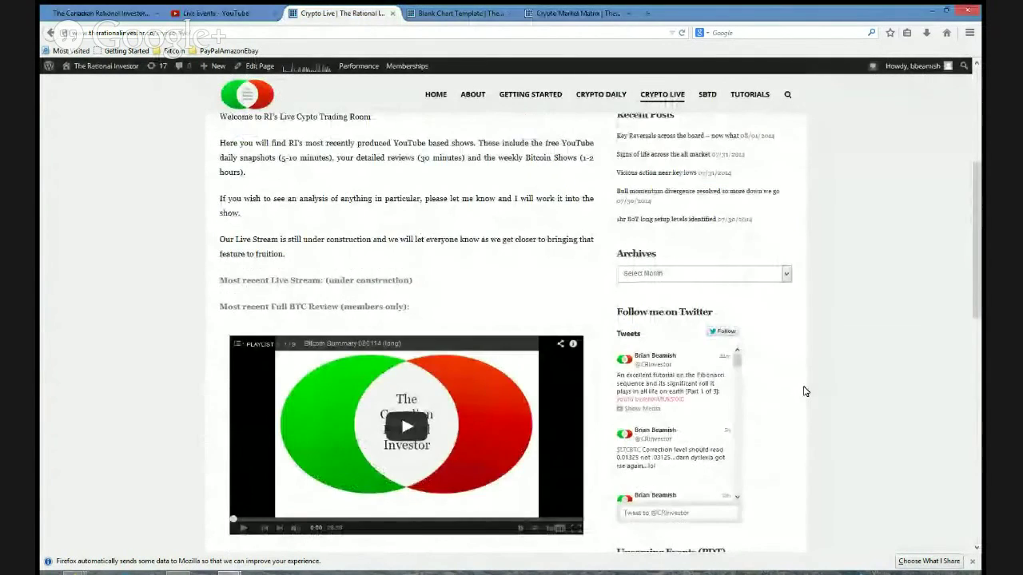
scroll(806, 391, "down", 1)
left_click_drag(737, 307, 737, 297)
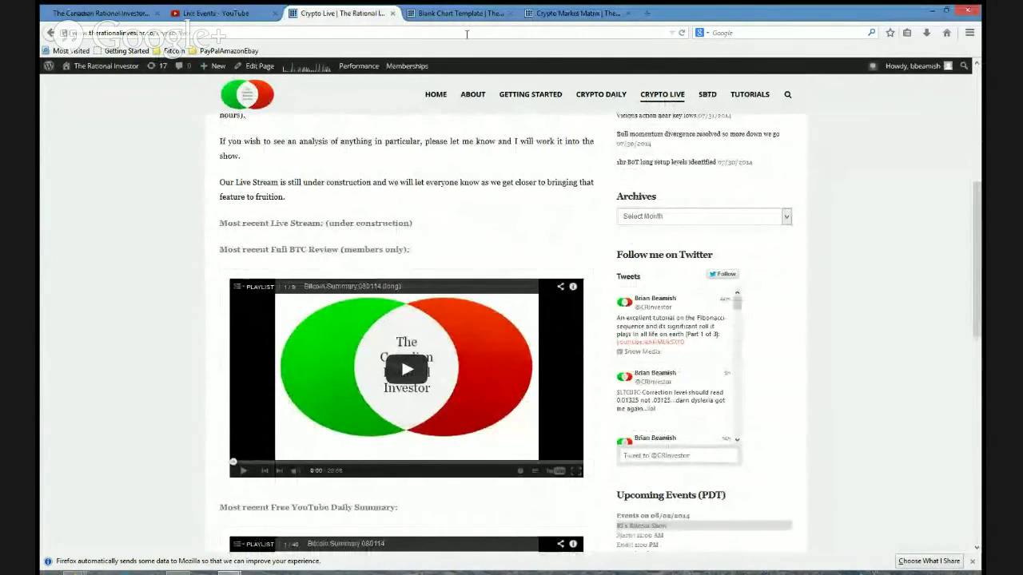
mouse_move(728, 362)
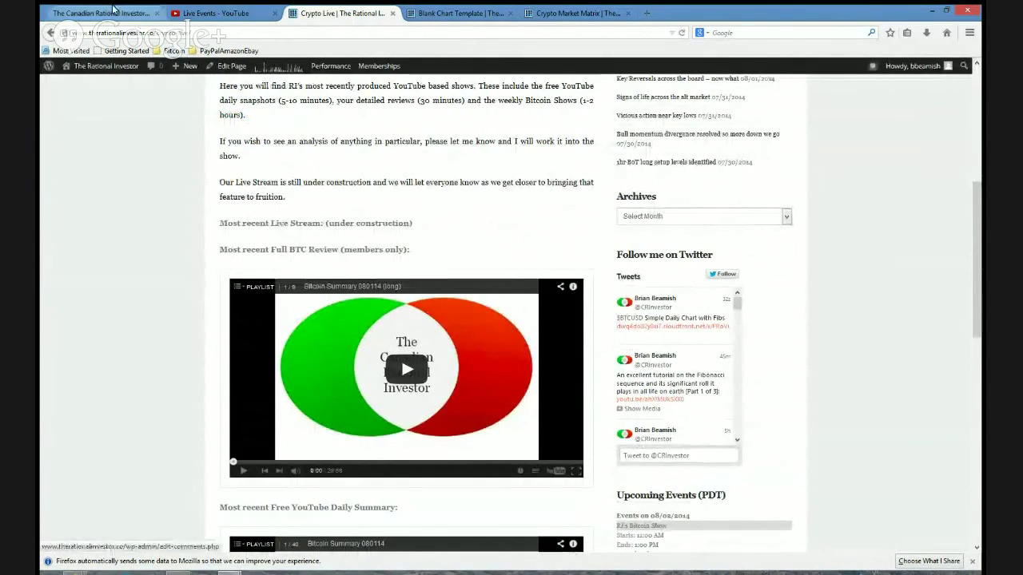
Step: Open the Twitter profile from the feed, view the chart image linked in the "Simple Daily Chart with Fibs" tweet, and close the image
left_click(636, 283)
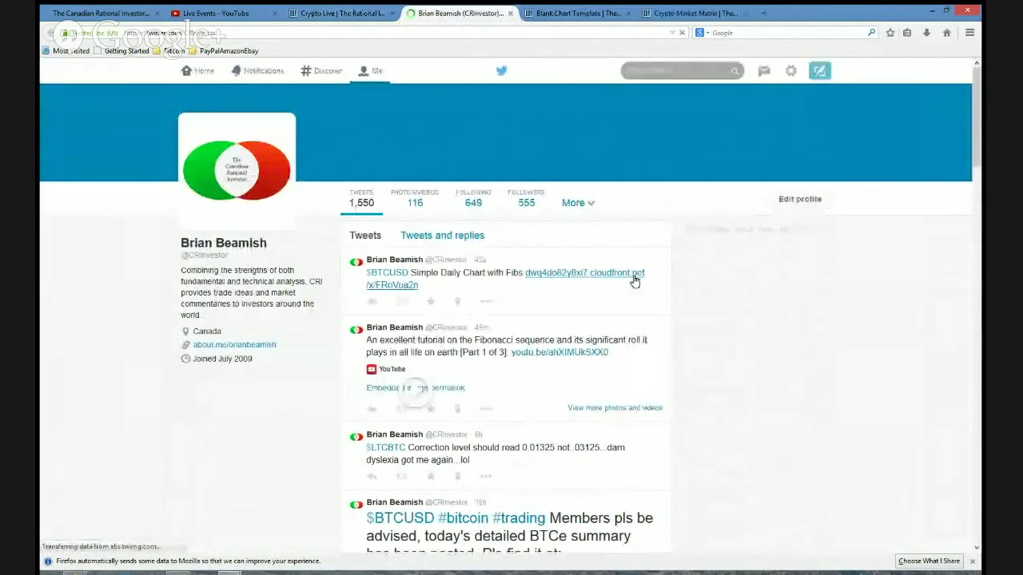
left_click(583, 273)
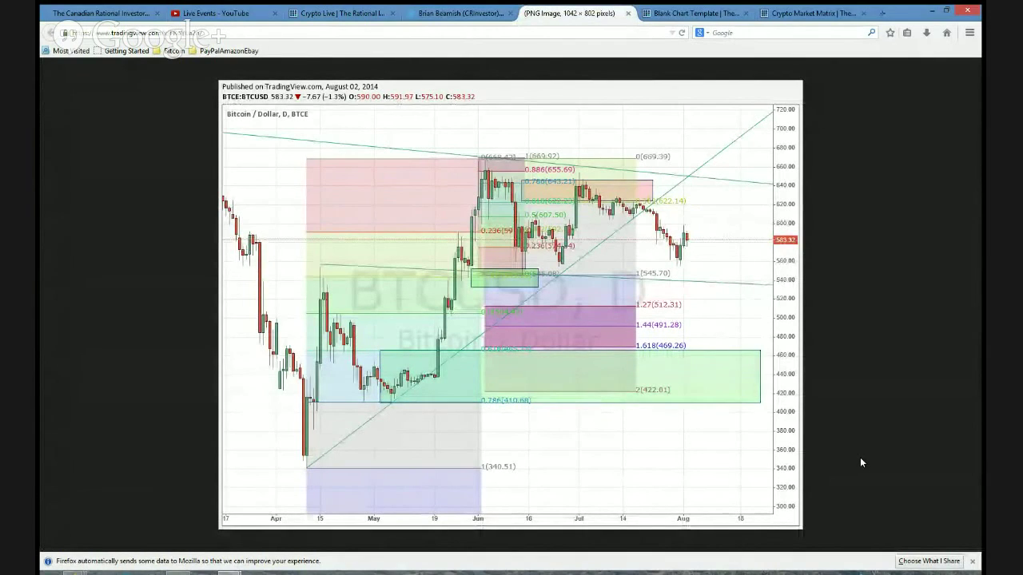
left_click(628, 14)
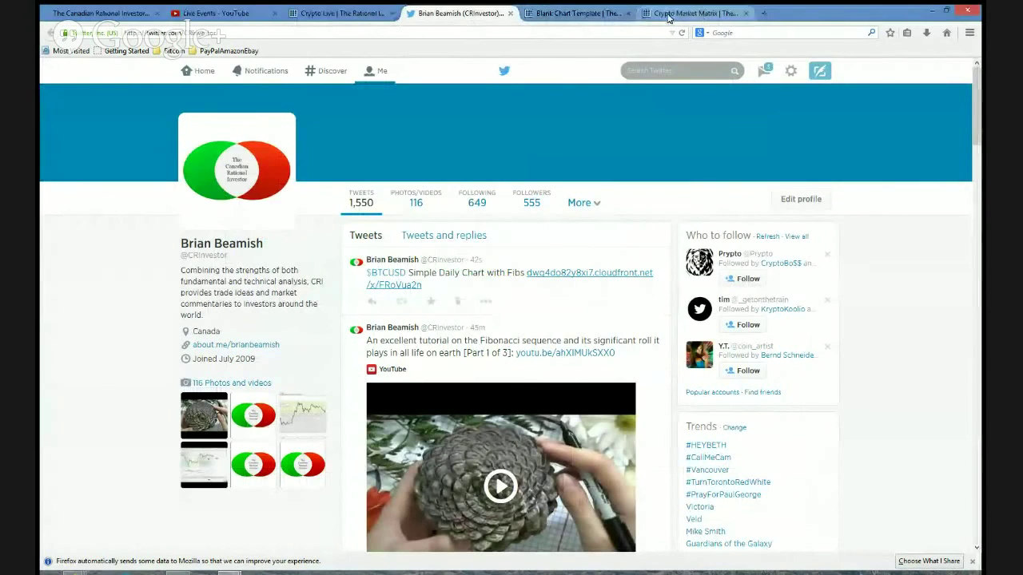
Step: Return to the Blank Chart Template page, try to open the chart in a pop-up window, and dismiss the browser's notice
left_click(579, 13)
left_click(594, 309)
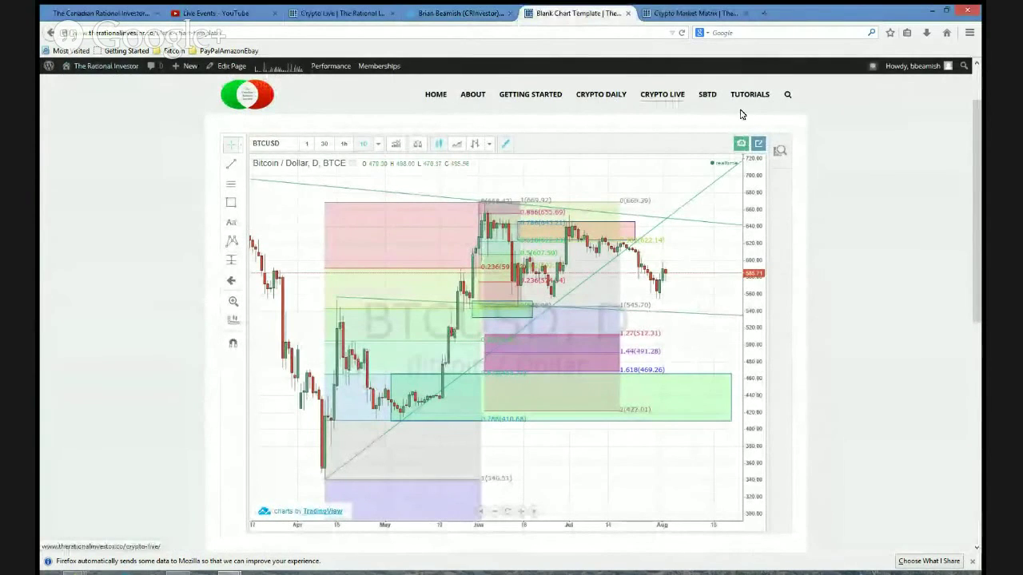
left_click(758, 147)
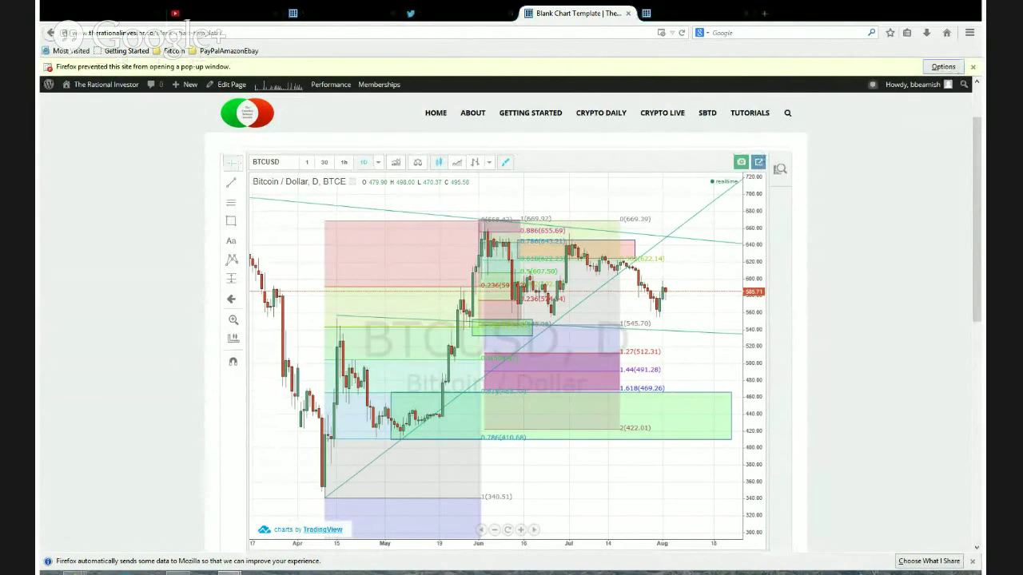
left_click(972, 66)
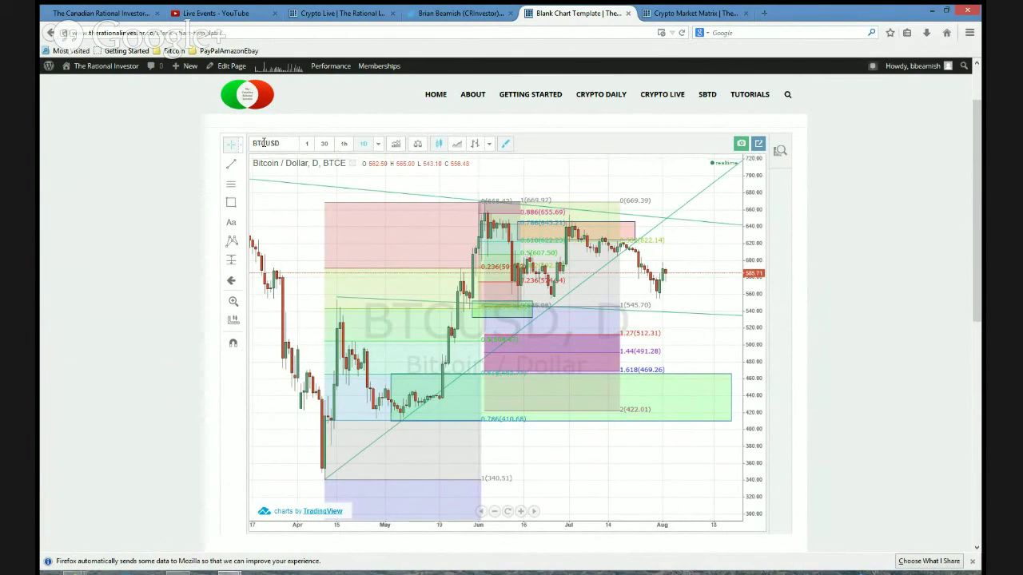
Step: Show the watchlist beside the BTCUSD chart, look over its symbols, and hide it again
left_click(780, 150)
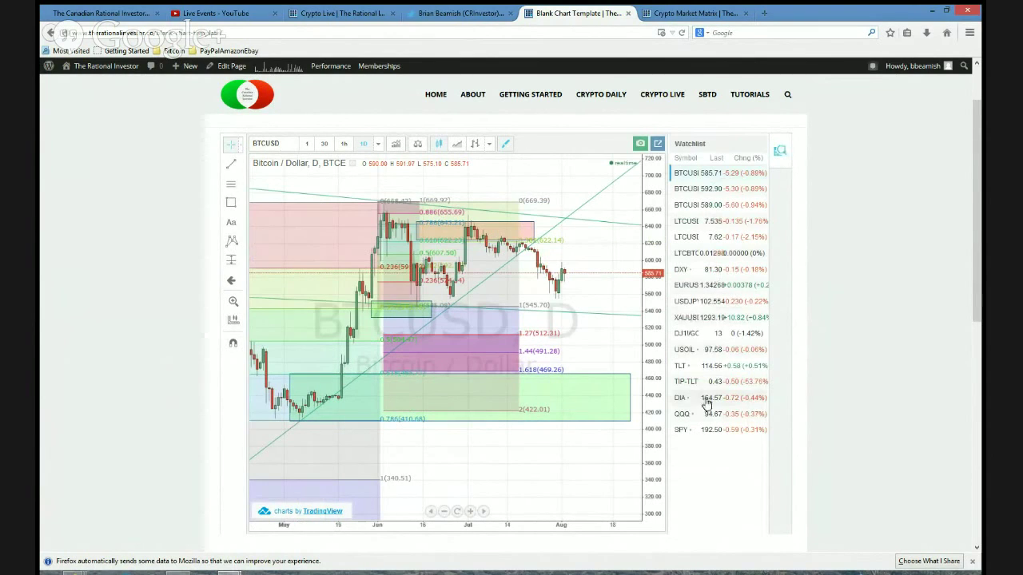
left_click(780, 151)
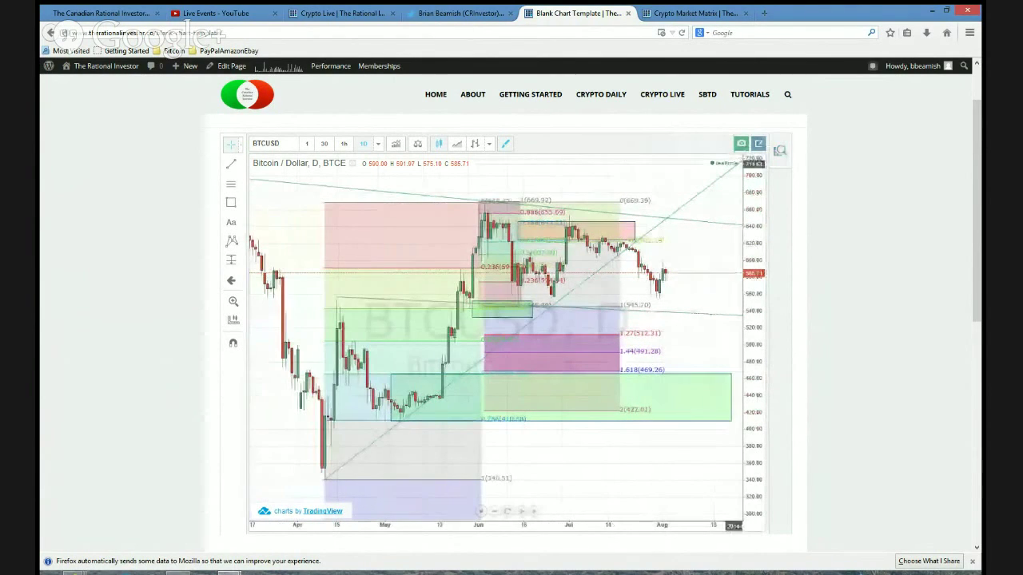